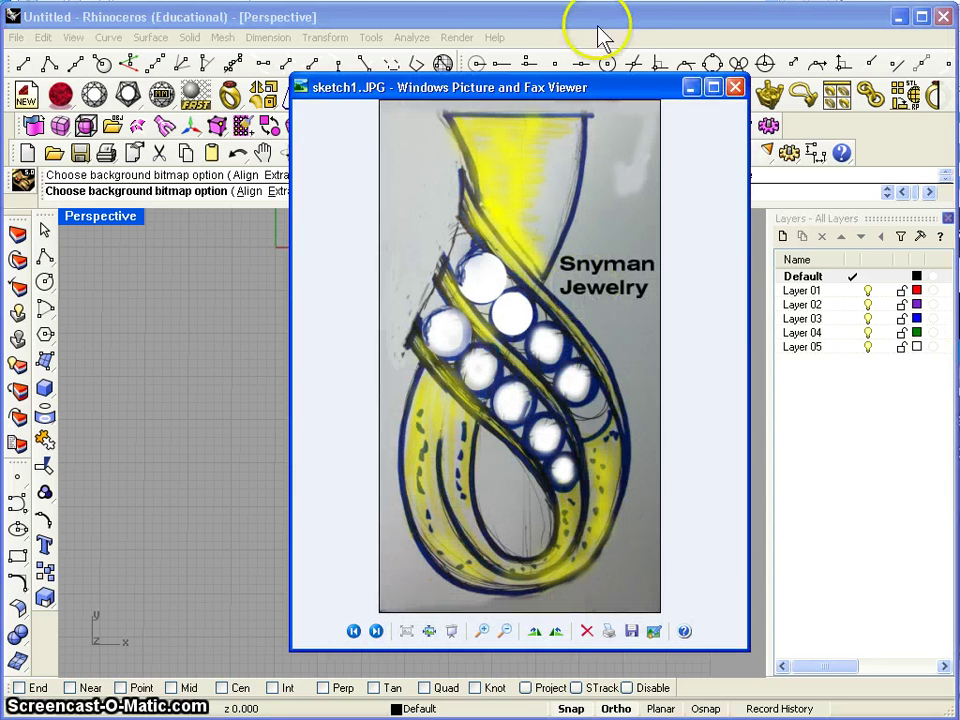
- Examine the pendant drawing sketch1.JPG in the picture viewer beside the modelling grid, and minimize the viewer
{"action": "left_click_drag", "start_coordinate": [615, 89], "coordinate": [566, 88]}
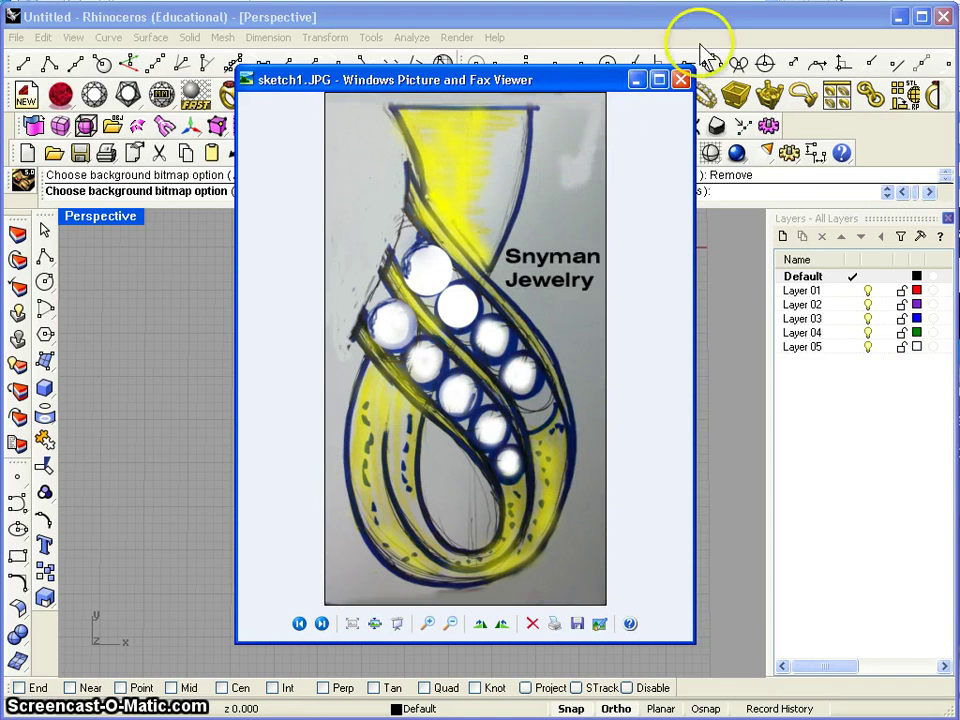
{"action": "left_click_drag", "start_coordinate": [574, 81], "coordinate": [878, 78]}
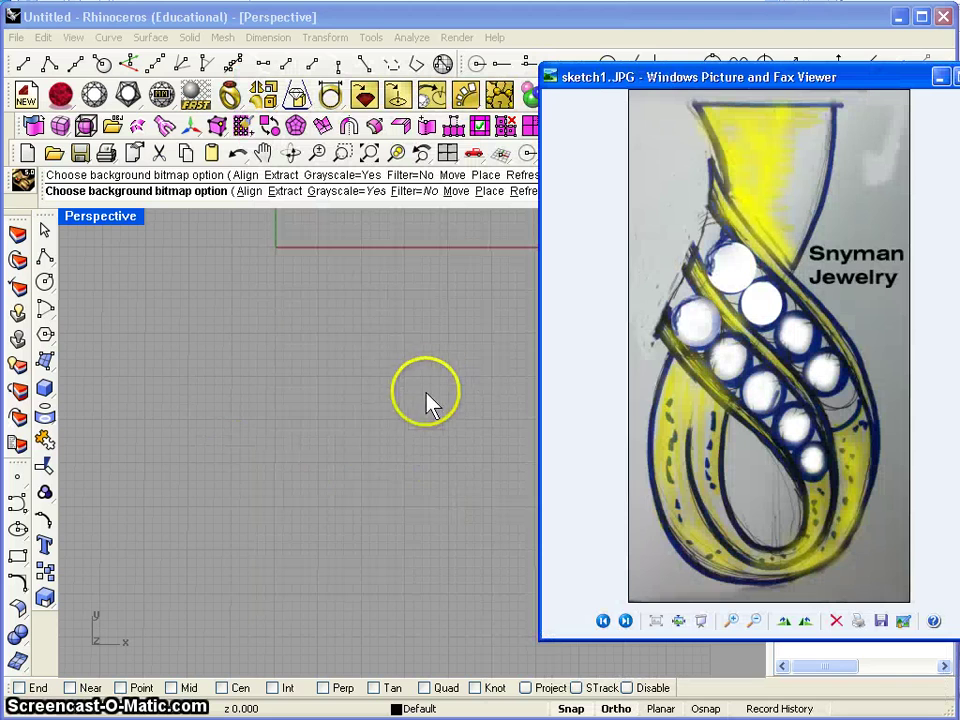
{"action": "right_click_drag", "start_coordinate": [371, 364], "coordinate": [413, 331]}
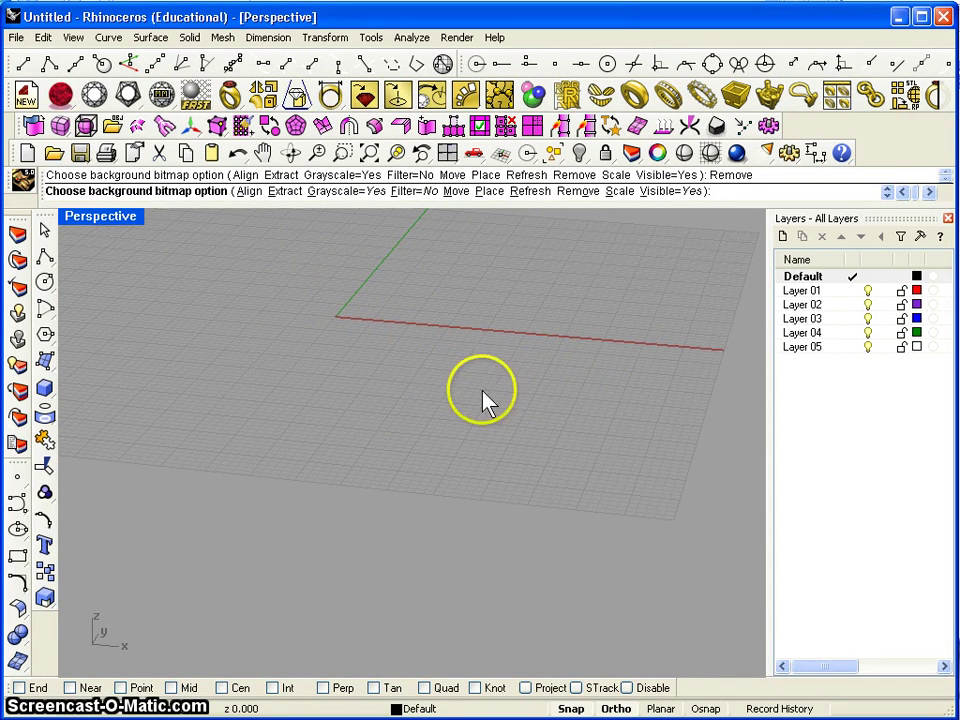
{"action": "right_click_drag", "start_coordinate": [445, 322], "coordinate": [490, 432]}
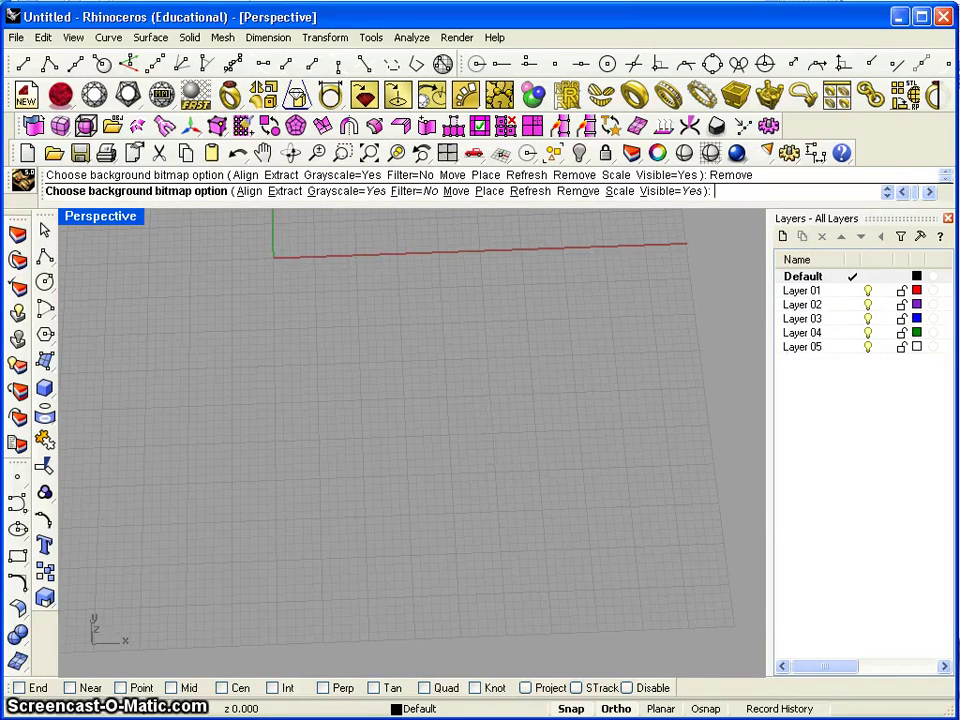
{"action": "key", "text": "alt+Tab"}
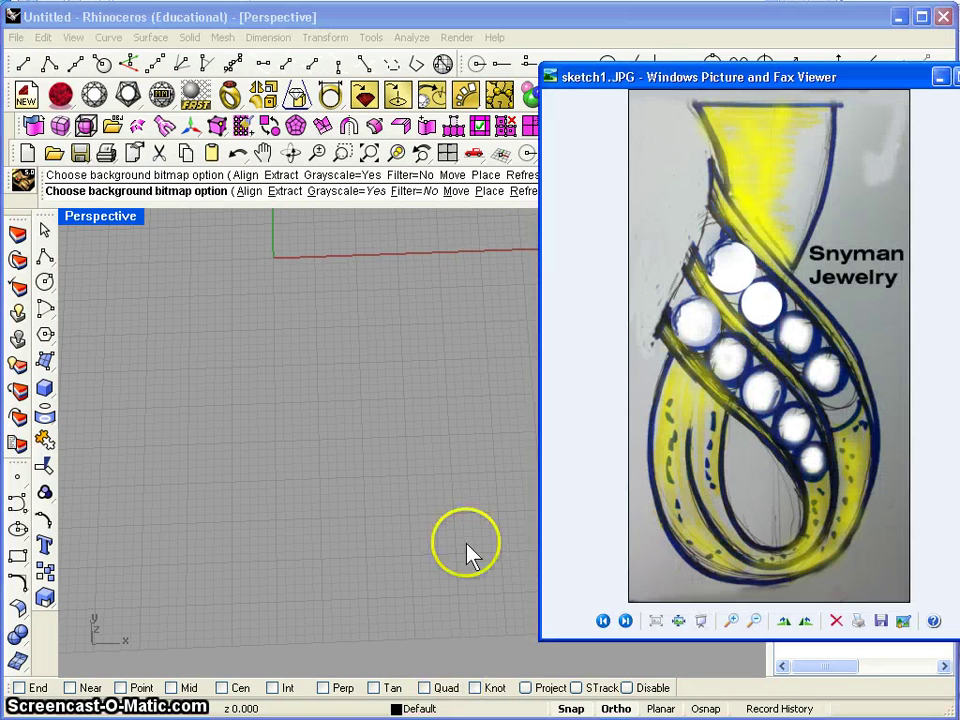
{"action": "left_click_drag", "start_coordinate": [866, 77], "coordinate": [668, 86]}
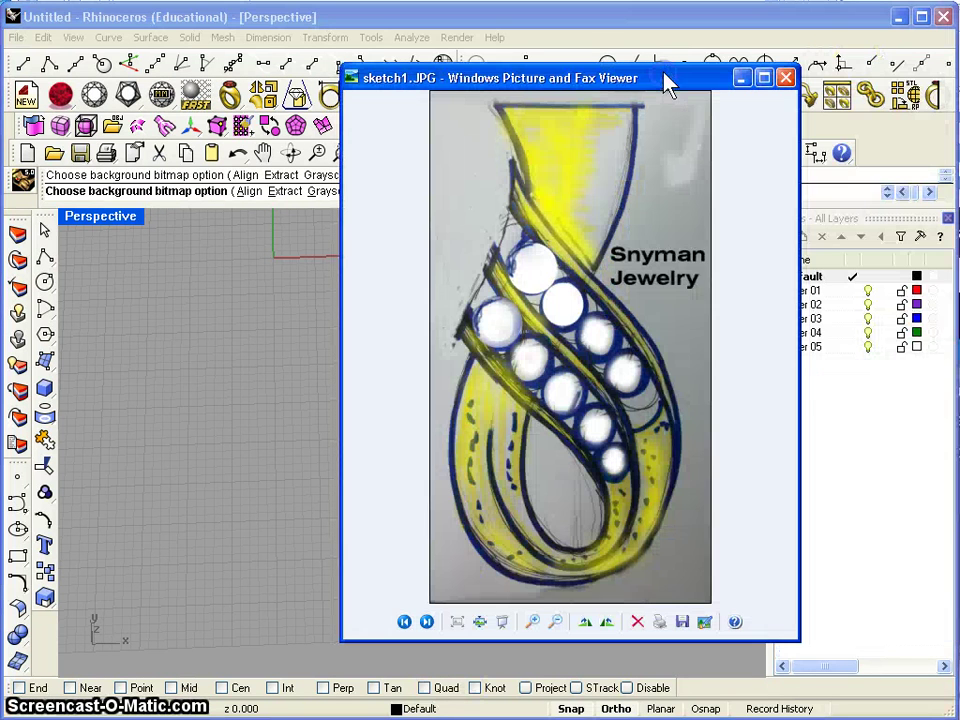
{"action": "left_click", "coordinate": [587, 190]}
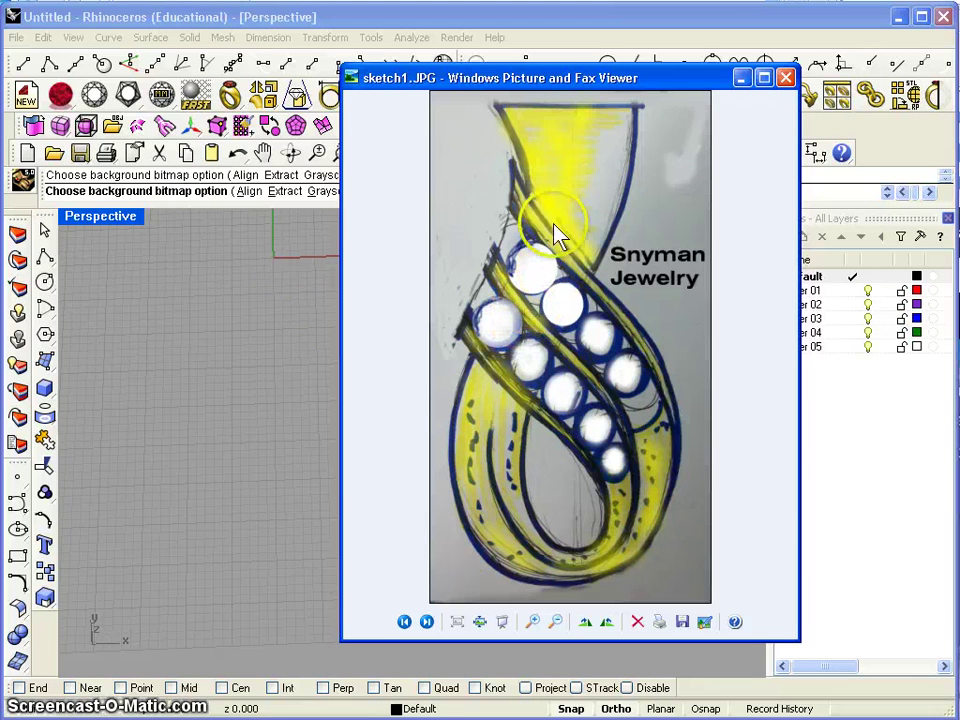
{"action": "left_click", "coordinate": [742, 78]}
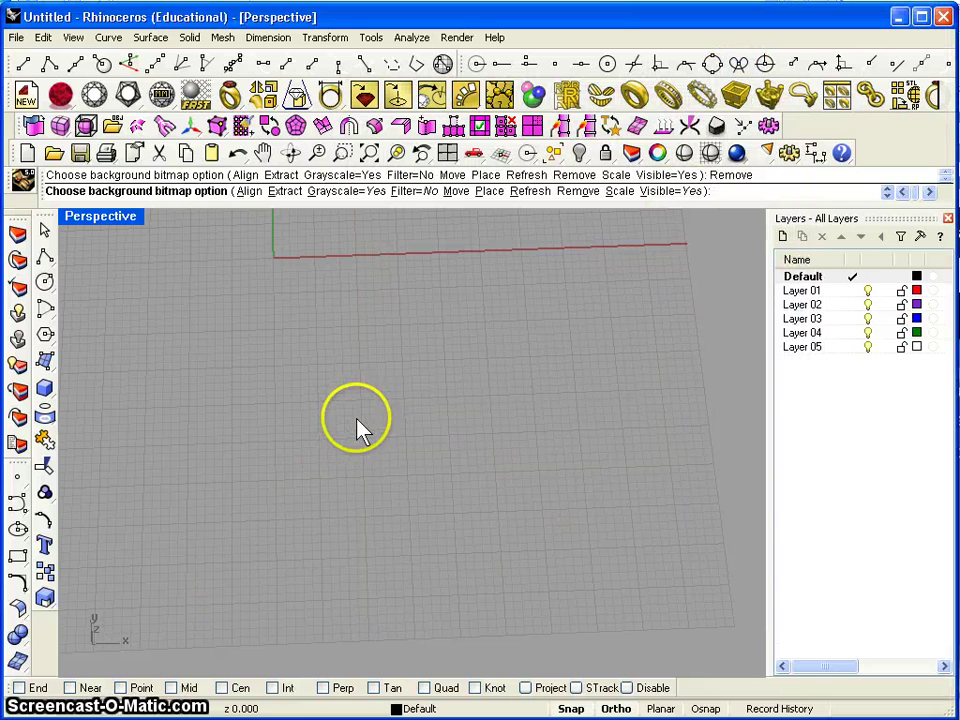
- Place sketch1.JPG as a background bitmap in the Perspective view, with its first corner at the grid origin
{"action": "key", "text": "Escape"}
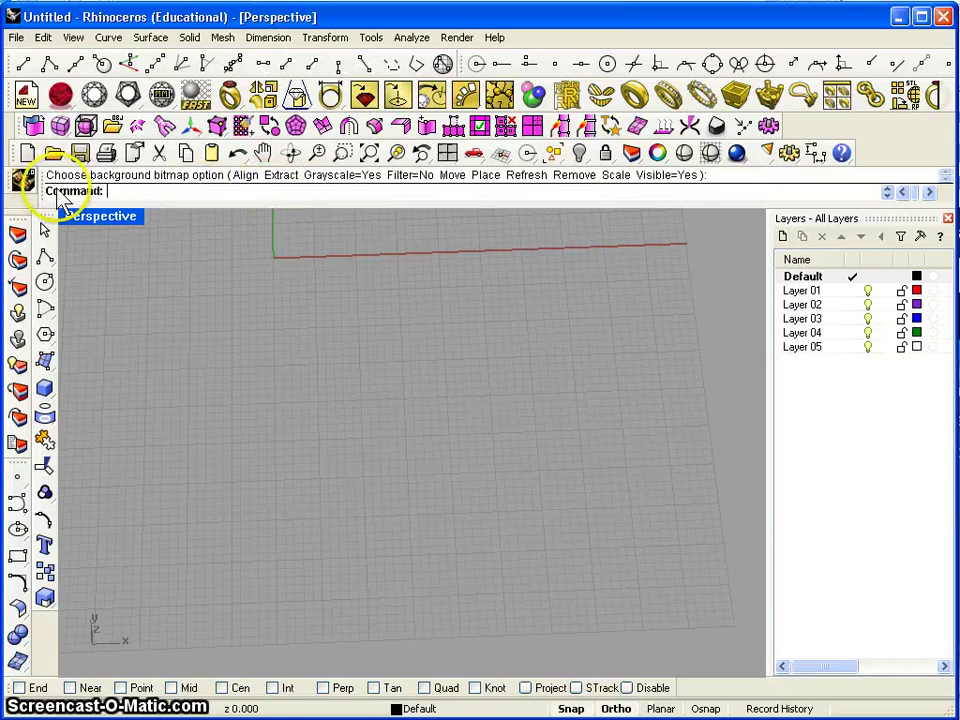
{"action": "key", "text": "Up"}
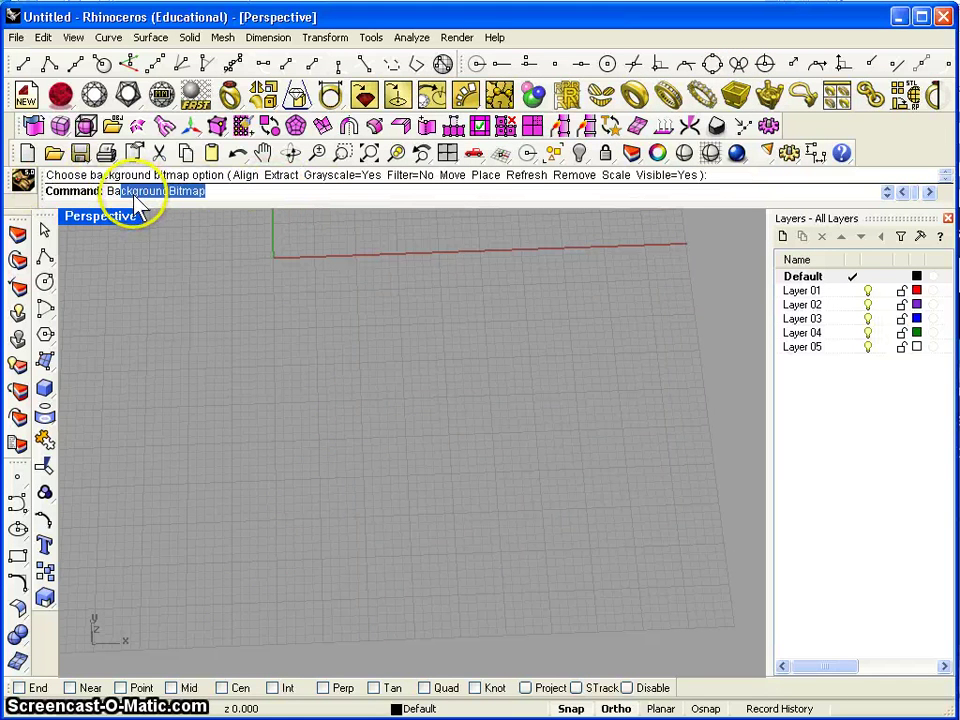
{"action": "key", "text": "Return"}
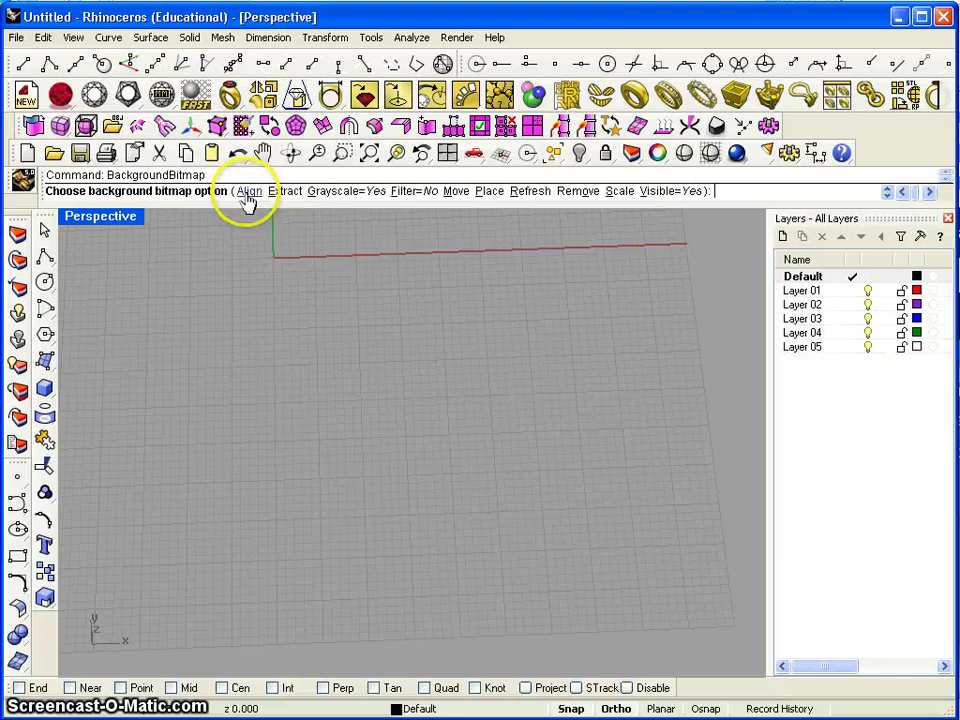
{"action": "left_click", "coordinate": [492, 193]}
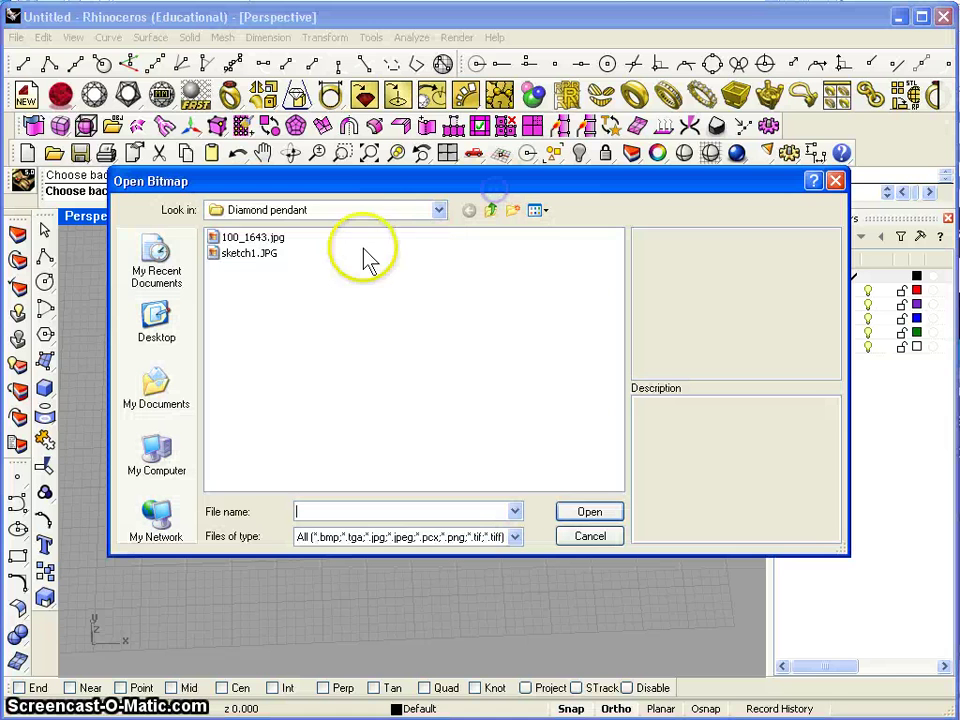
{"action": "double_click", "coordinate": [250, 254]}
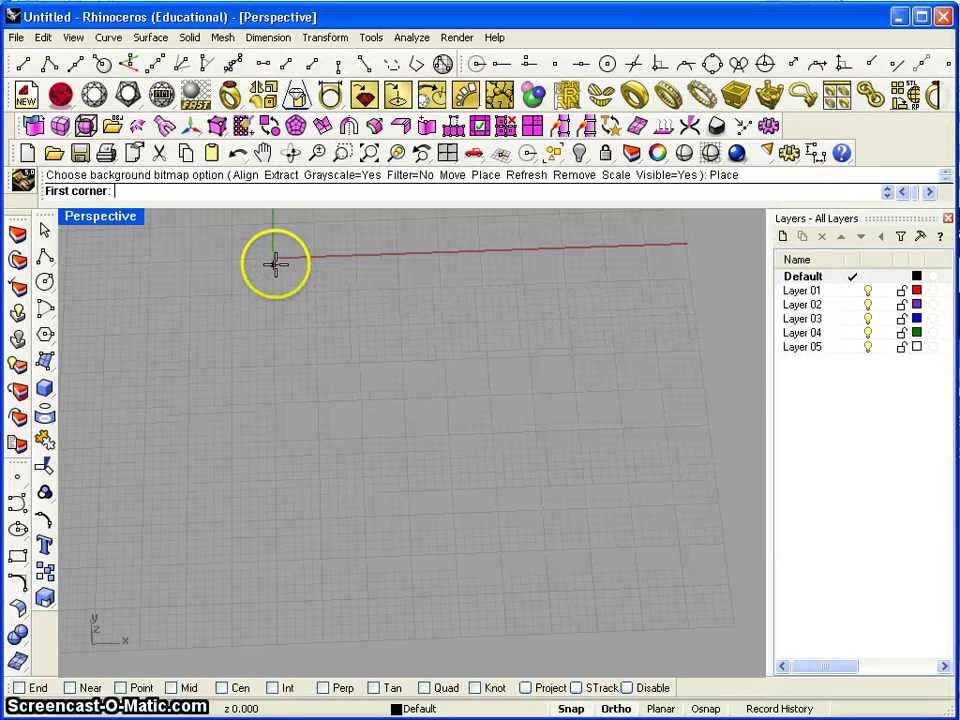
{"action": "left_click", "coordinate": [274, 259]}
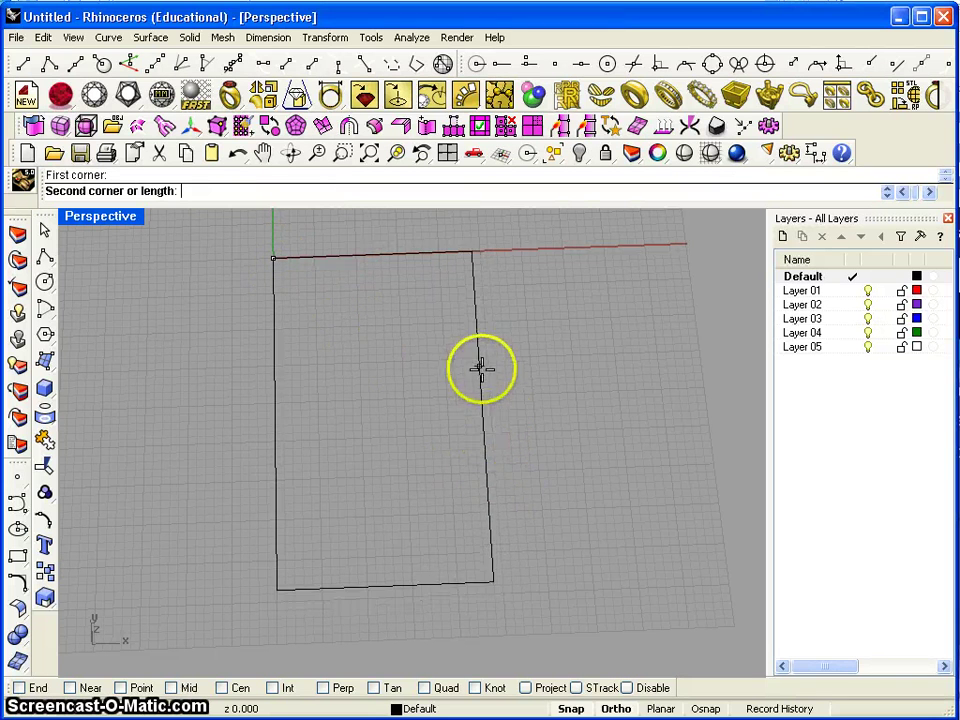
{"action": "left_click", "coordinate": [497, 356]}
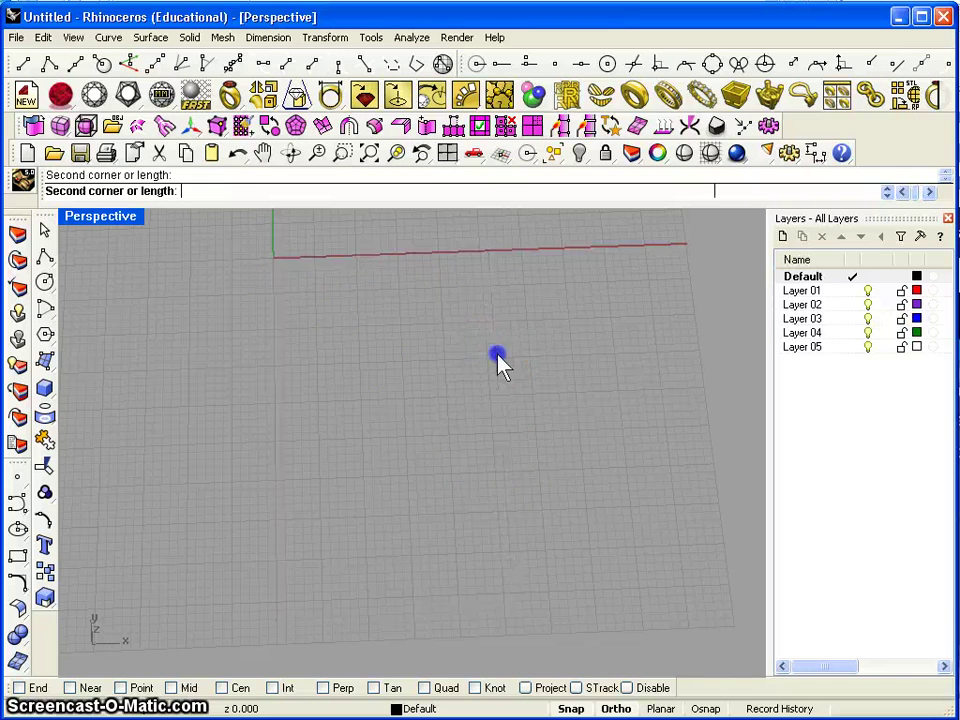
- Preview the background bitmap in colour and return it to grayscale
{"action": "mouse_move", "coordinate": [510, 320]}
{"action": "right_mouse_down"}
{"action": "mouse_move", "coordinate": [544, 339]}
{"action": "mouse_move", "coordinate": [535, 405]}
{"action": "right_mouse_up"}
{"action": "left_click", "coordinate": [343, 193]}
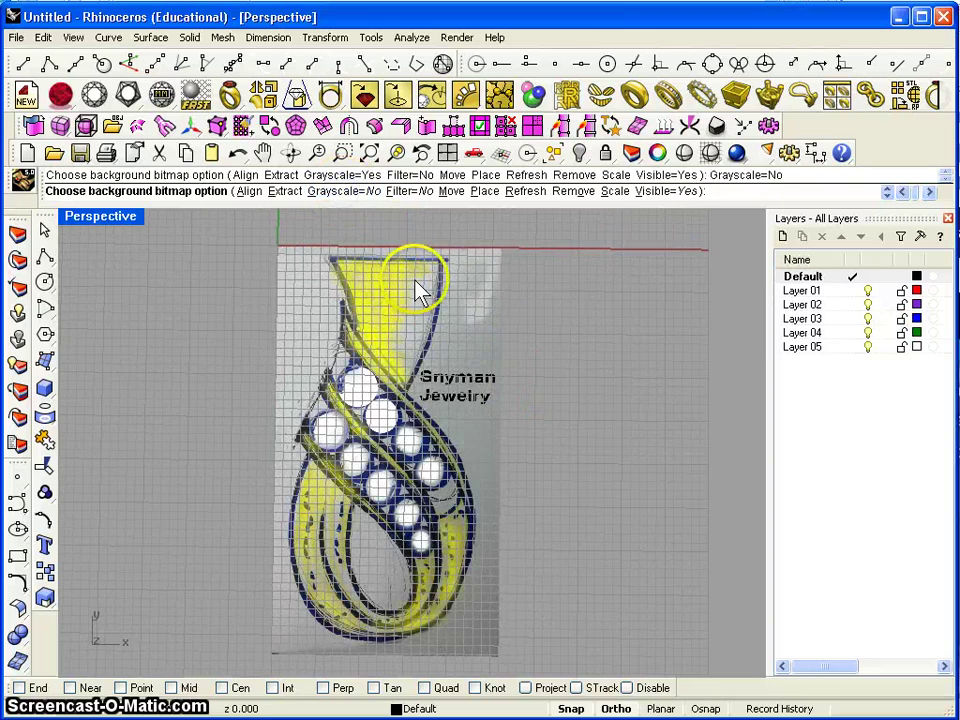
{"action": "left_click", "coordinate": [343, 192]}
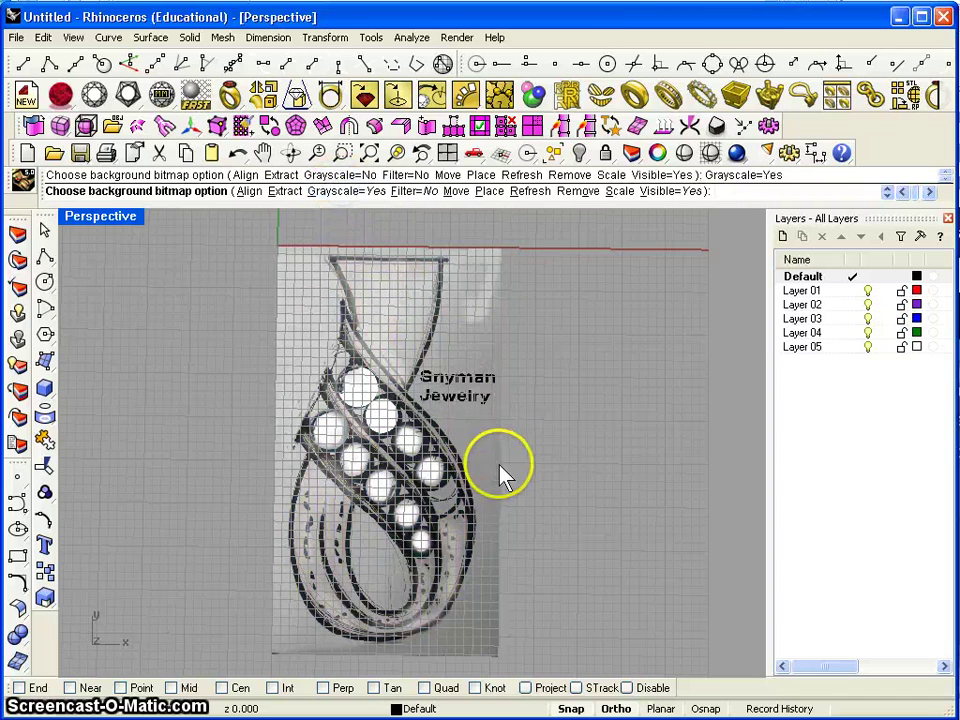
{"action": "mouse_move", "coordinate": [508, 471]}
{"action": "right_mouse_down"}
{"action": "mouse_move", "coordinate": [534, 471]}
{"action": "mouse_move", "coordinate": [540, 367]}
{"action": "right_mouse_up"}
{"action": "mouse_move", "coordinate": [443, 298]}
{"action": "right_mouse_down"}
{"action": "mouse_move", "coordinate": [596, 467]}
{"action": "mouse_move", "coordinate": [441, 386]}
{"action": "mouse_move", "coordinate": [420, 336]}
{"action": "mouse_move", "coordinate": [638, 410]}
{"action": "mouse_move", "coordinate": [615, 557]}
{"action": "mouse_move", "coordinate": [600, 544]}
{"action": "mouse_move", "coordinate": [596, 516]}
{"action": "mouse_move", "coordinate": [613, 538]}
{"action": "mouse_move", "coordinate": [600, 516]}
{"action": "mouse_move", "coordinate": [590, 534]}
{"action": "right_mouse_up"}
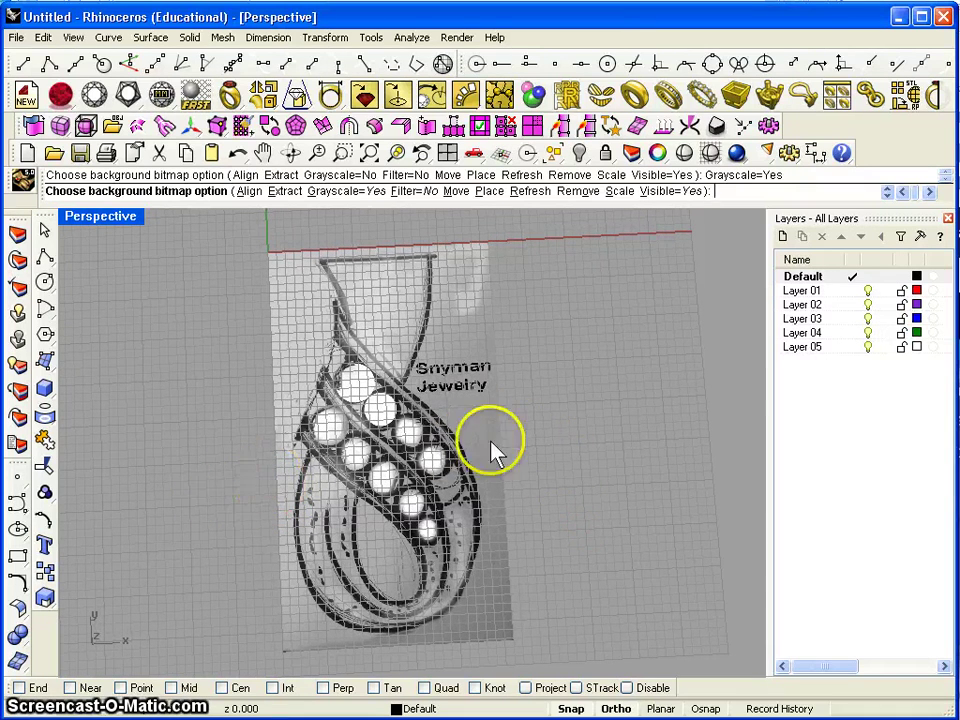
{"action": "right_click_drag", "start_coordinate": [493, 450], "coordinate": [513, 422]}
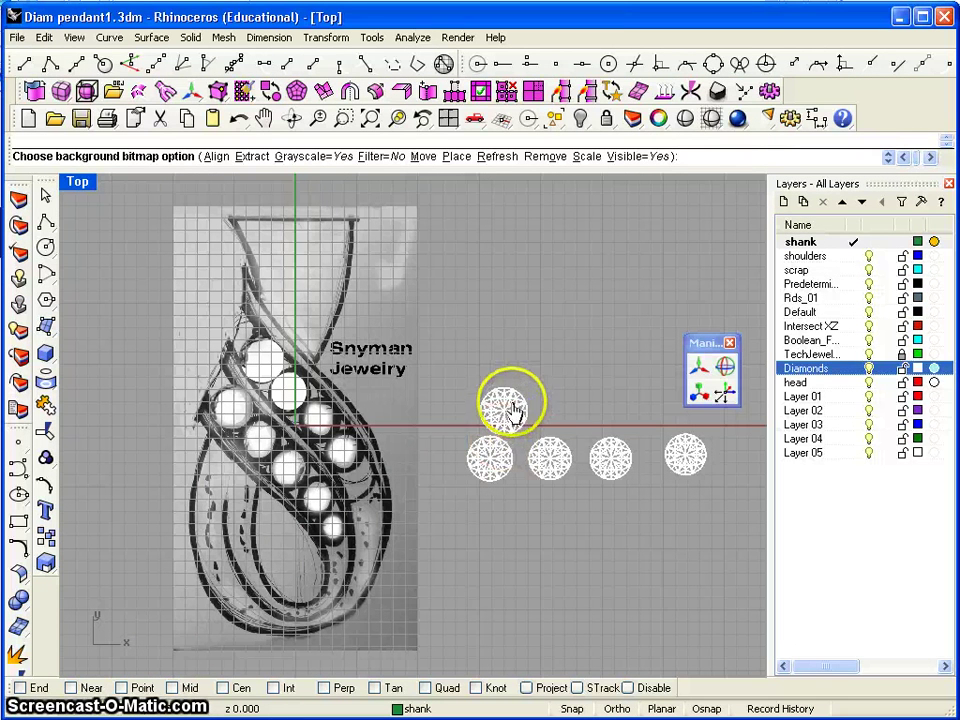
- In Diam pendant1.3dm, exit the background bitmap command and move the uppermost loose diamond onto the top stone of the sketch's upper row
{"action": "left_click", "coordinate": [473, 402]}
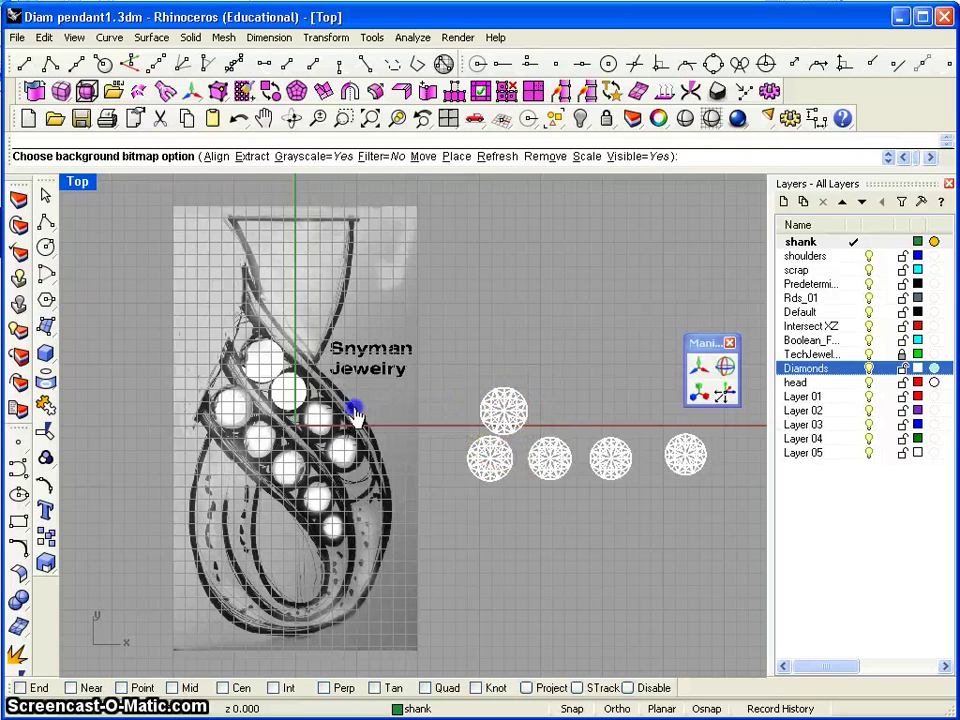
{"action": "left_click", "coordinate": [524, 341]}
{"action": "key", "text": "Escape"}
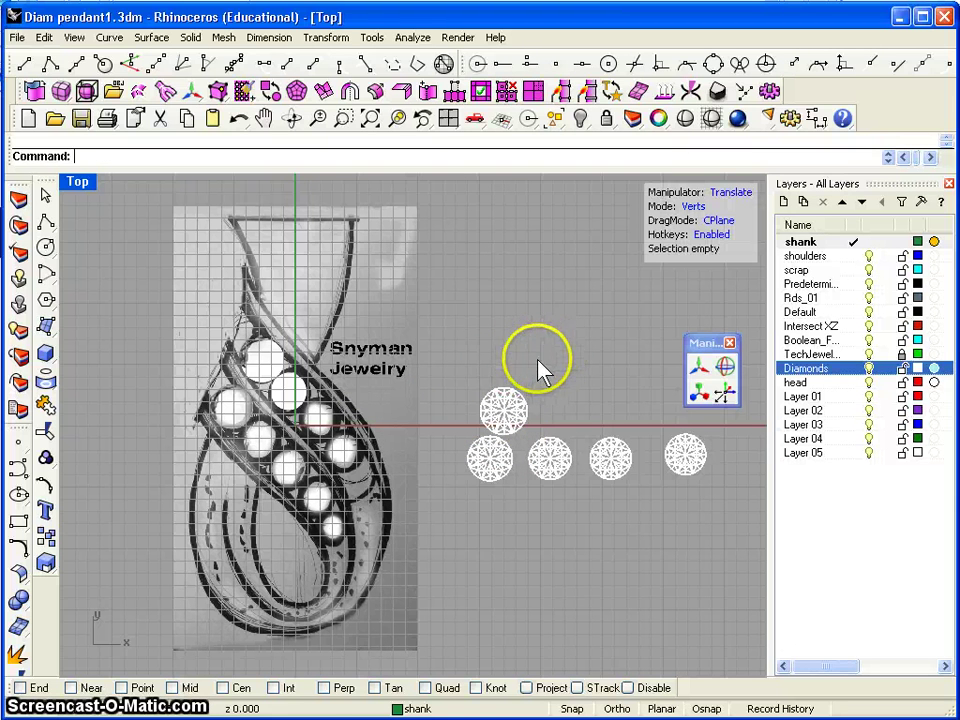
{"action": "left_click", "coordinate": [510, 418]}
{"action": "left_click_drag", "start_coordinate": [512, 422], "coordinate": [268, 360]}
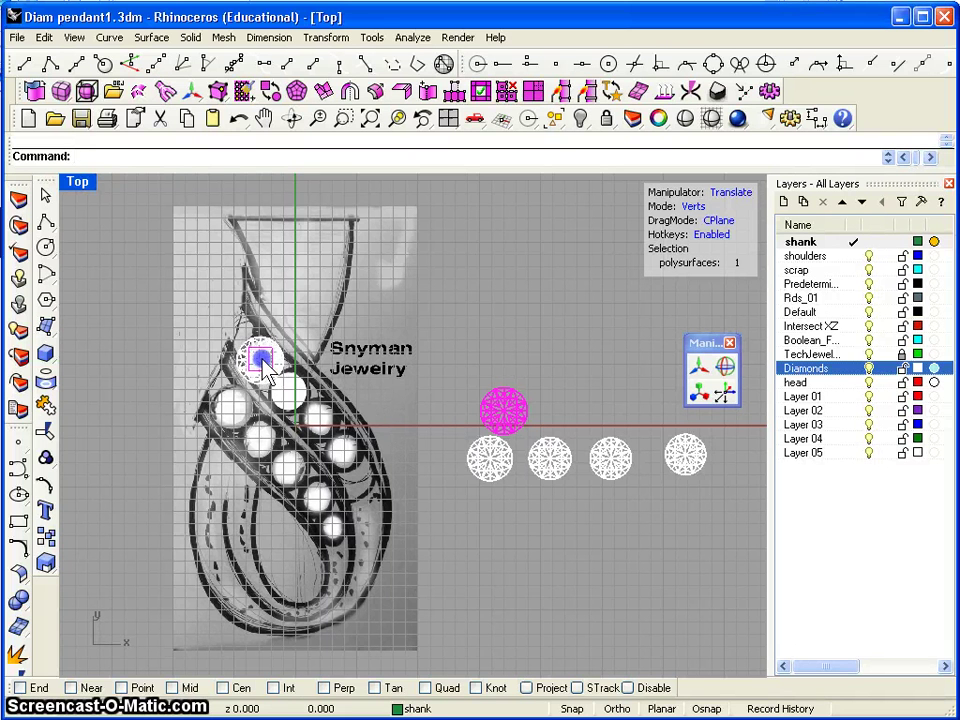
{"action": "left_click_drag", "start_coordinate": [264, 364], "coordinate": [265, 367]}
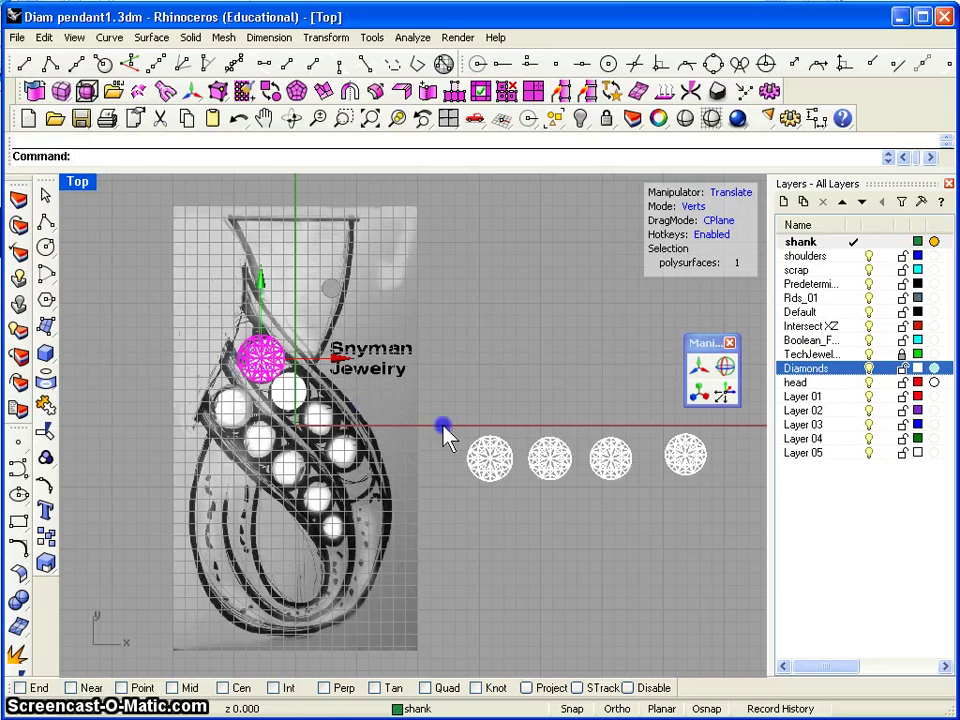
- Nudge the far-right loose diamond slightly and move its nearest neighbour onto the fourth stone of the sketch's upper row
{"action": "left_click", "coordinate": [690, 462]}
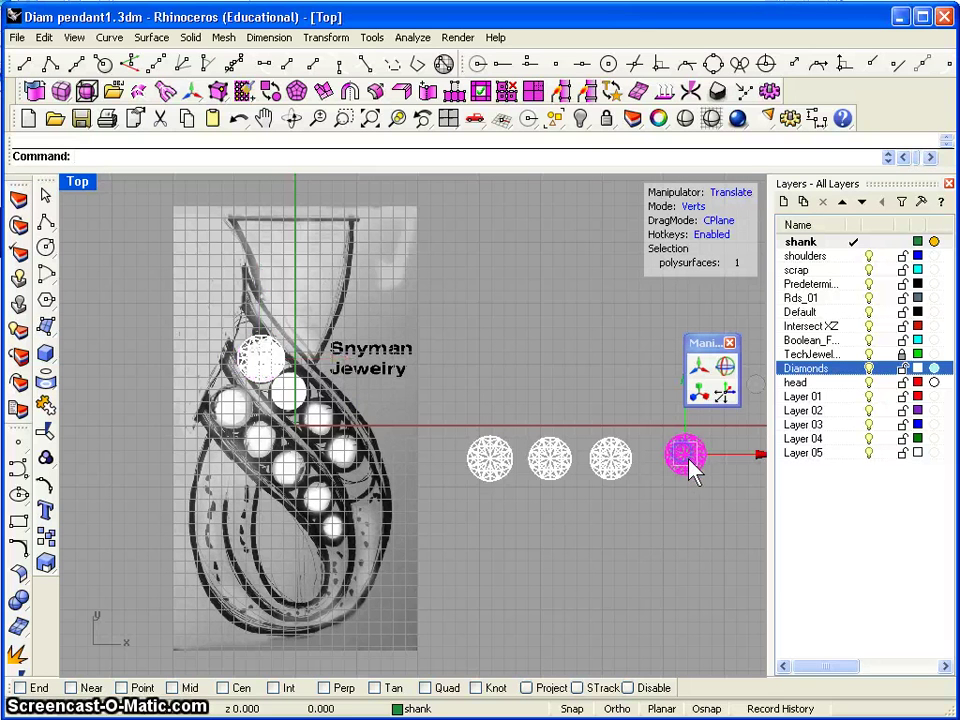
{"action": "mouse_move", "coordinate": [690, 462]}
{"action": "left_mouse_down"}
{"action": "mouse_move", "coordinate": [683, 455]}
{"action": "mouse_move", "coordinate": [377, 497]}
{"action": "mouse_move", "coordinate": [354, 465]}
{"action": "mouse_move", "coordinate": [689, 438]}
{"action": "mouse_move", "coordinate": [392, 440]}
{"action": "mouse_move", "coordinate": [370, 474]}
{"action": "mouse_move", "coordinate": [345, 457]}
{"action": "mouse_move", "coordinate": [370, 474]}
{"action": "mouse_move", "coordinate": [355, 460]}
{"action": "mouse_move", "coordinate": [699, 429]}
{"action": "mouse_move", "coordinate": [697, 472]}
{"action": "left_mouse_up"}
{"action": "left_click", "coordinate": [613, 466]}
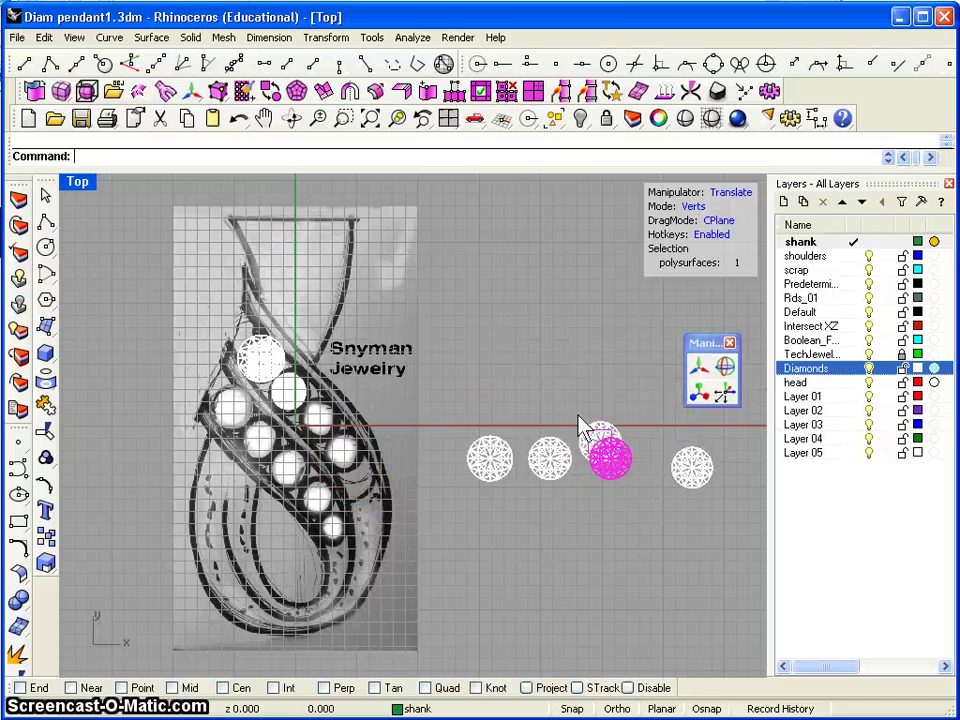
{"action": "left_click_drag", "start_coordinate": [332, 445], "coordinate": [349, 457]}
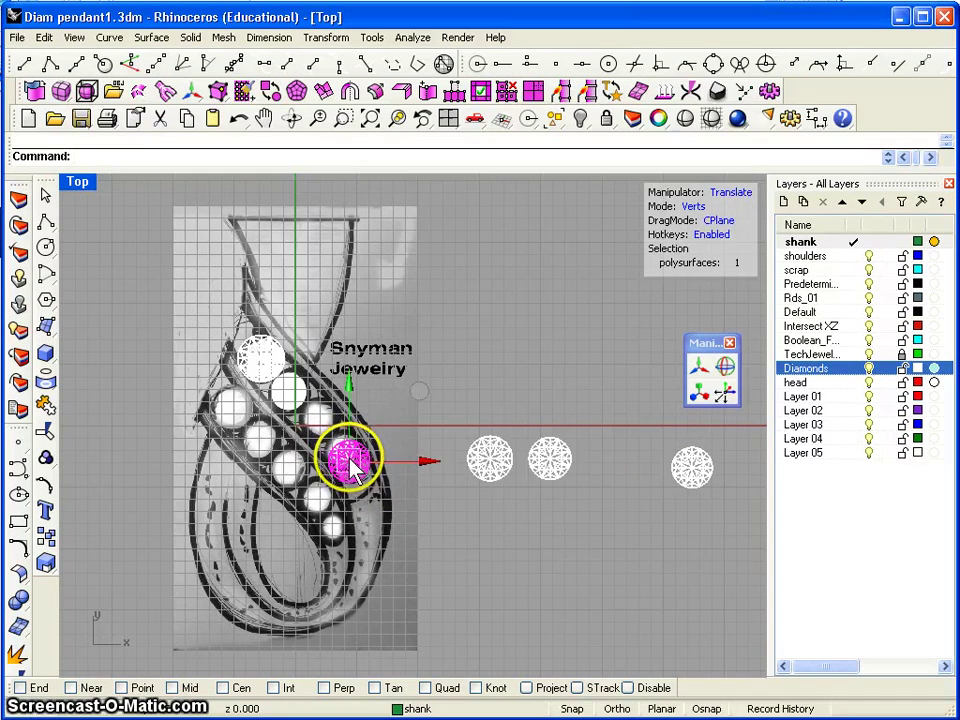
- Move the two loose diamonds nearest the sketch onto the second and third stones of its upper row
{"action": "left_click", "coordinate": [490, 458]}
{"action": "left_click_drag", "start_coordinate": [272, 384], "coordinate": [298, 393]}
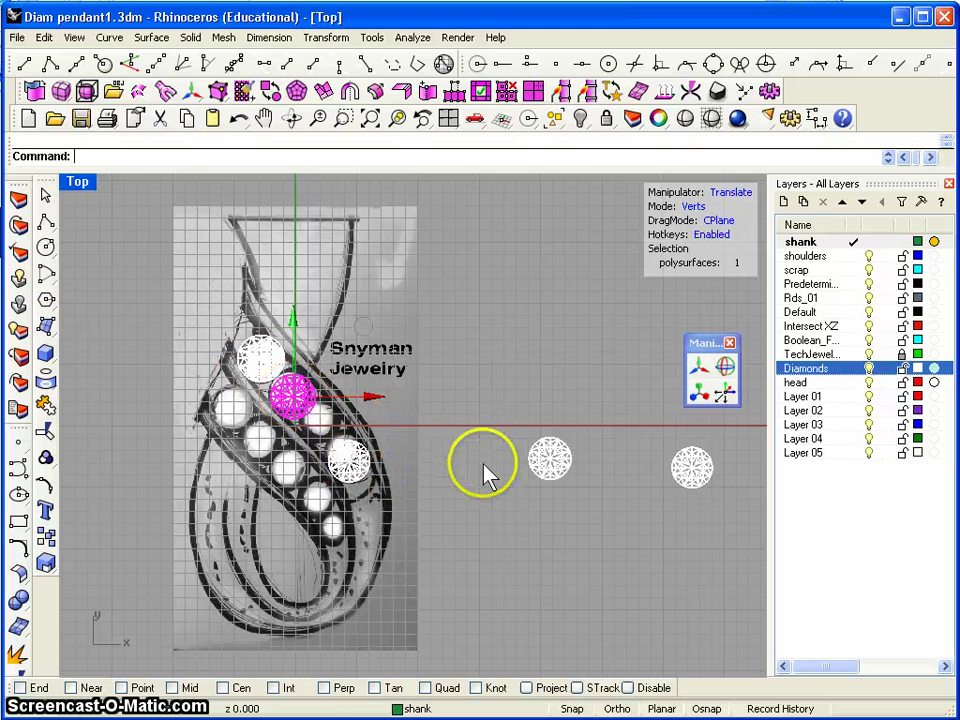
{"action": "left_click", "coordinate": [552, 464]}
{"action": "left_click_drag", "start_coordinate": [553, 467], "coordinate": [352, 466]}
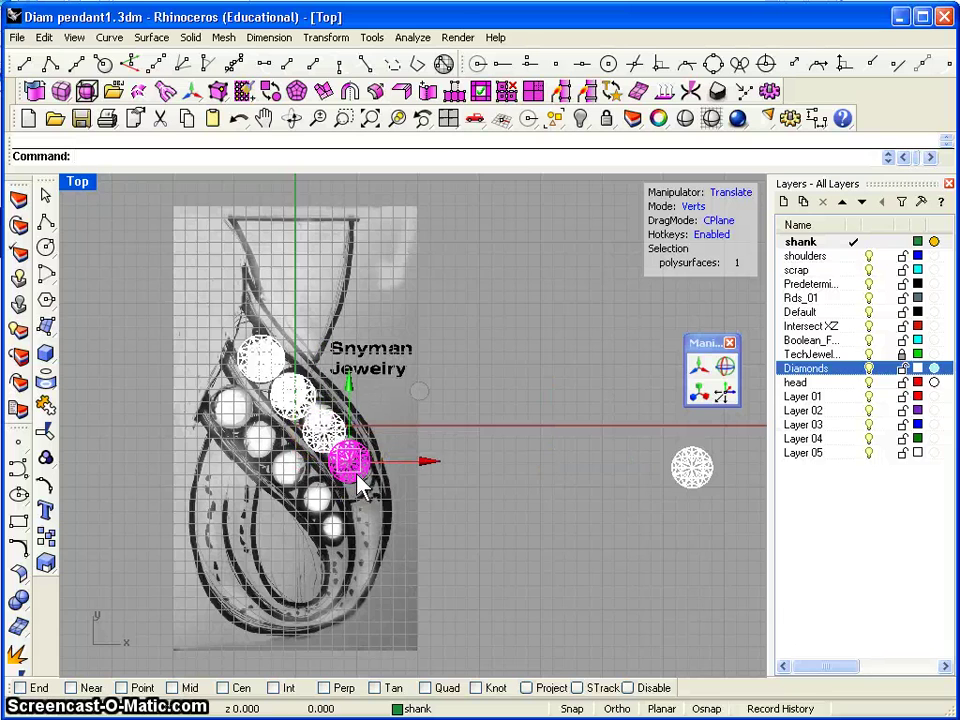
- Examine how the four placed diamonds line up with the stones in the sketch's upper row
{"action": "scroll", "coordinate": [362, 490], "scroll_direction": "up", "scroll_amount": 3}
{"action": "scroll", "coordinate": [362, 490], "scroll_direction": "up", "scroll_amount": 2}
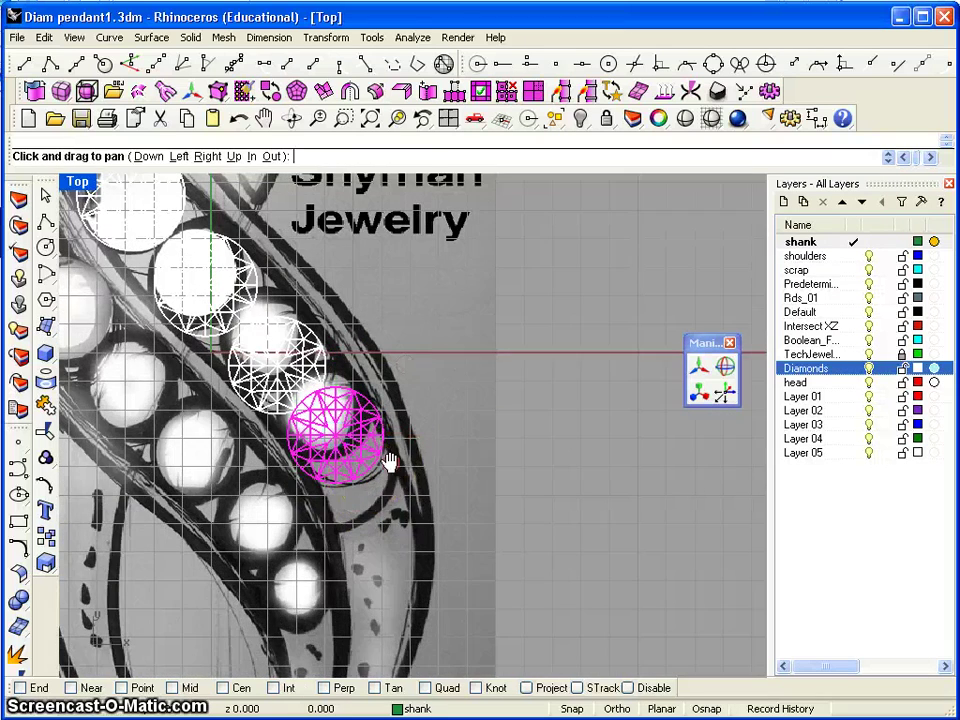
{"action": "right_click_drag", "start_coordinate": [390, 456], "coordinate": [530, 540]}
{"action": "scroll", "coordinate": [530, 540], "scroll_direction": "down", "scroll_amount": 2}
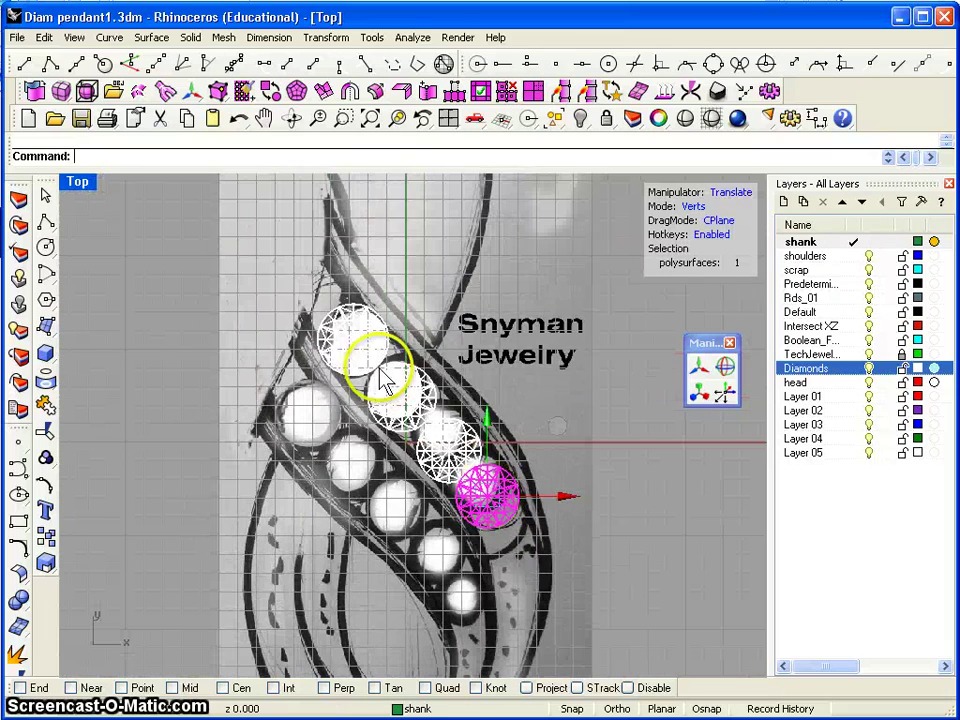
{"action": "left_click_drag", "start_coordinate": [478, 482], "coordinate": [450, 458]}
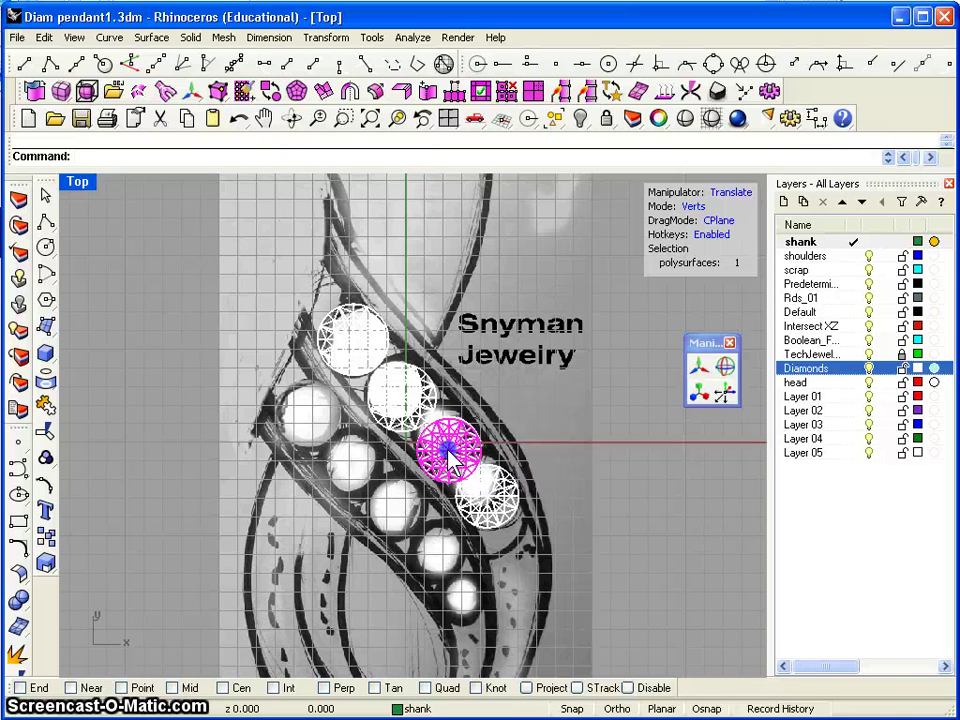
{"action": "left_click_drag", "start_coordinate": [450, 458], "coordinate": [493, 498]}
{"action": "scroll", "coordinate": [588, 478], "scroll_direction": "down", "scroll_amount": 3}
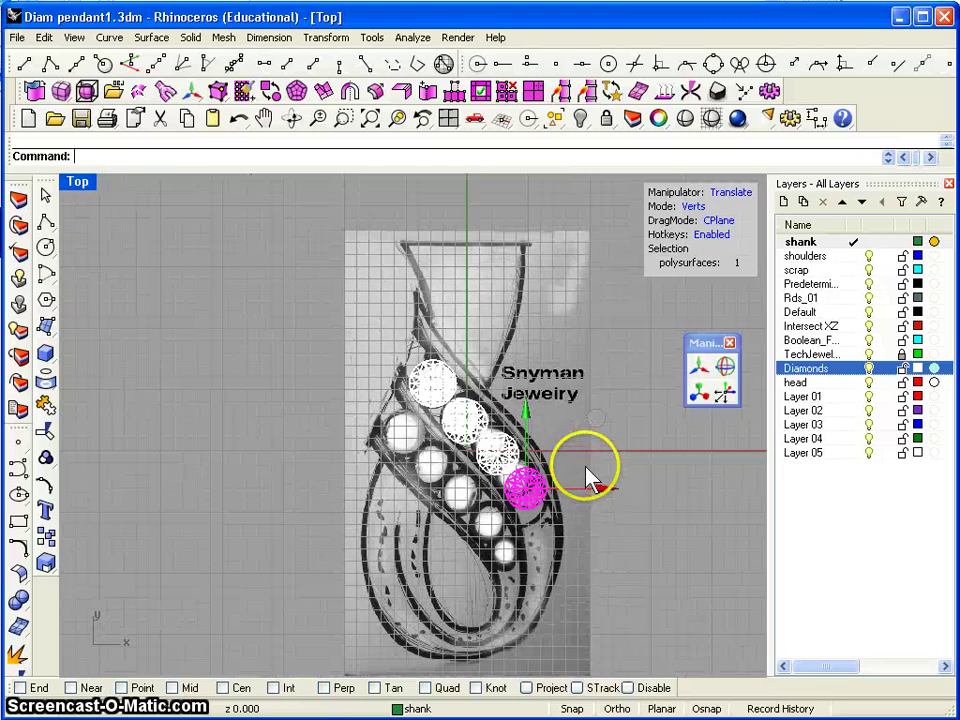
- Move the last loose diamond onto the lowest stone of the sketch's lower row
{"action": "right_click_drag", "start_coordinate": [587, 470], "coordinate": [448, 445]}
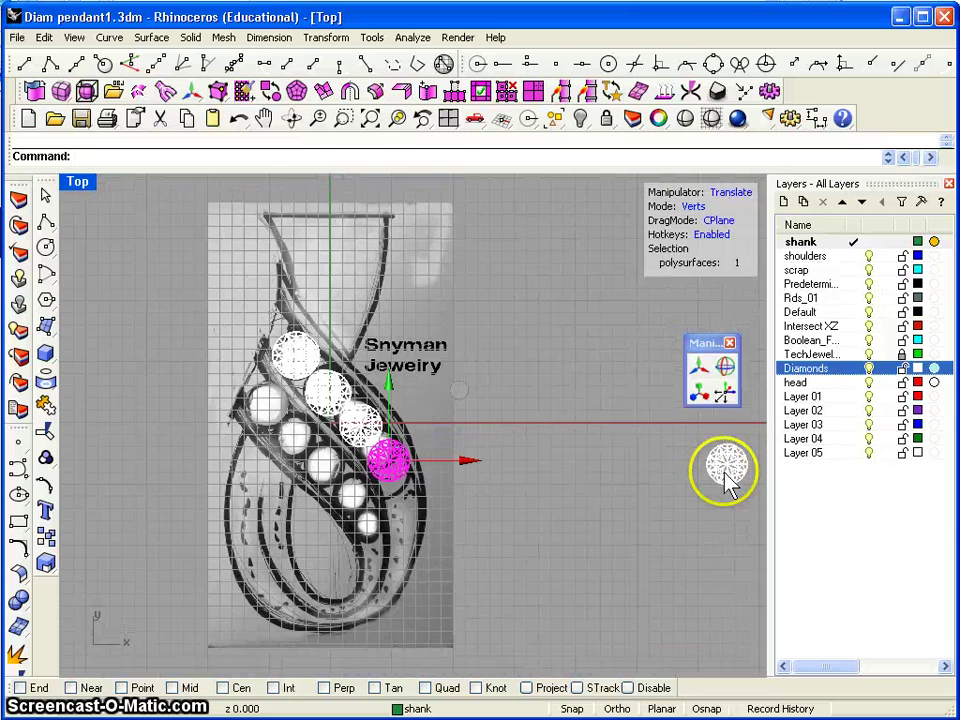
{"action": "left_click_drag", "start_coordinate": [726, 472], "coordinate": [372, 536]}
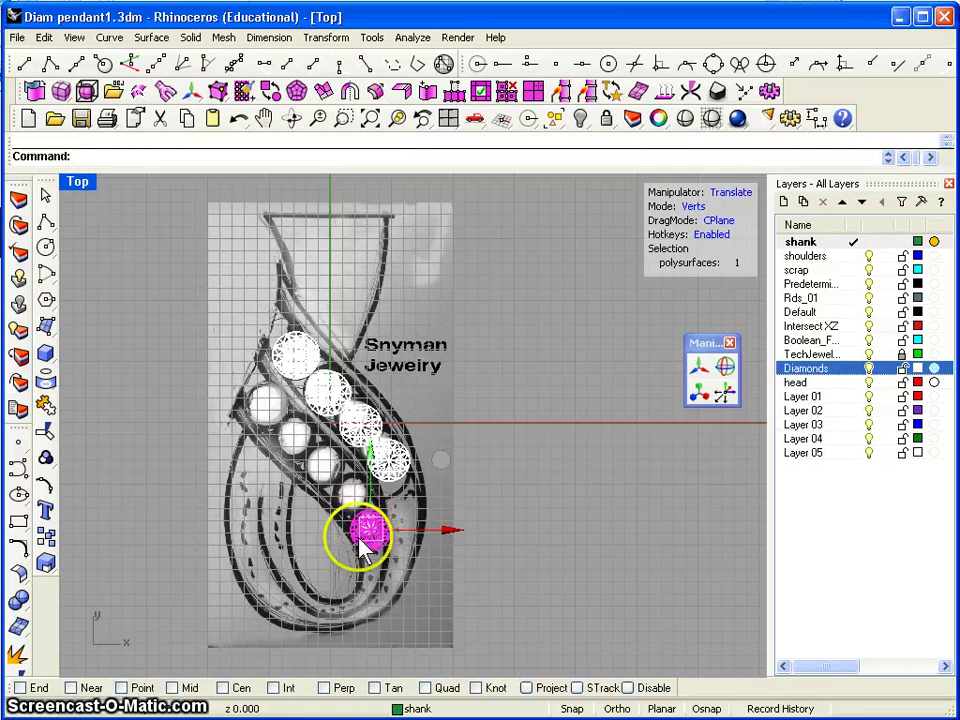
{"action": "right_click_drag", "start_coordinate": [358, 542], "coordinate": [458, 487]}
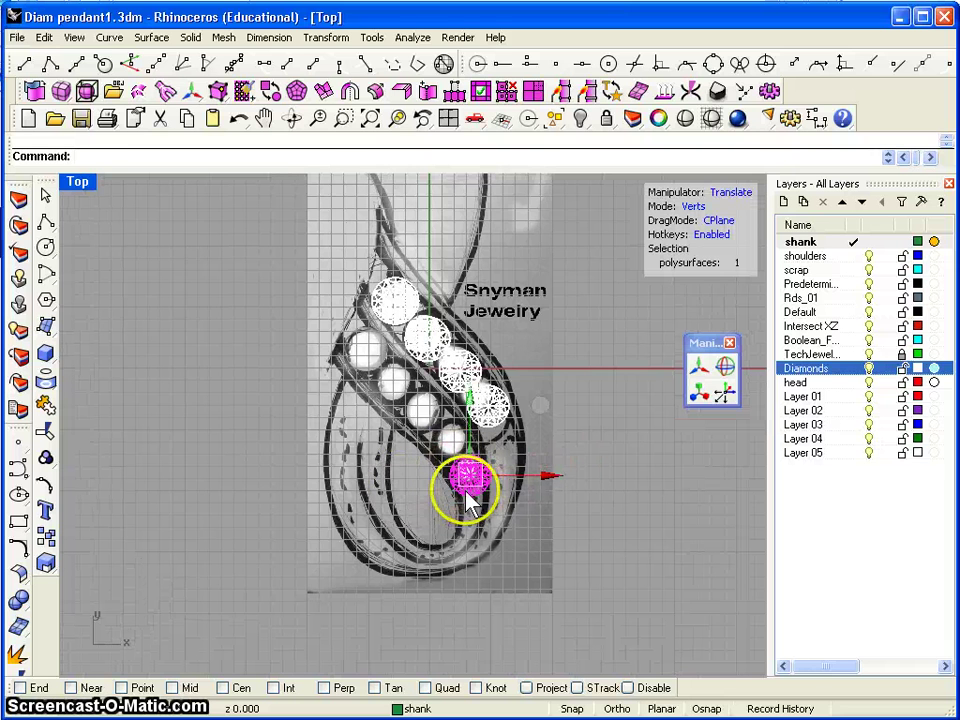
- Copy and paste the four diamonds of the upper row and move the duplicates together onto the sketch's lower row of stones
{"action": "scroll", "coordinate": [468, 498], "scroll_direction": "up", "scroll_amount": 2}
{"action": "right_click_drag", "start_coordinate": [462, 504], "coordinate": [462, 551]}
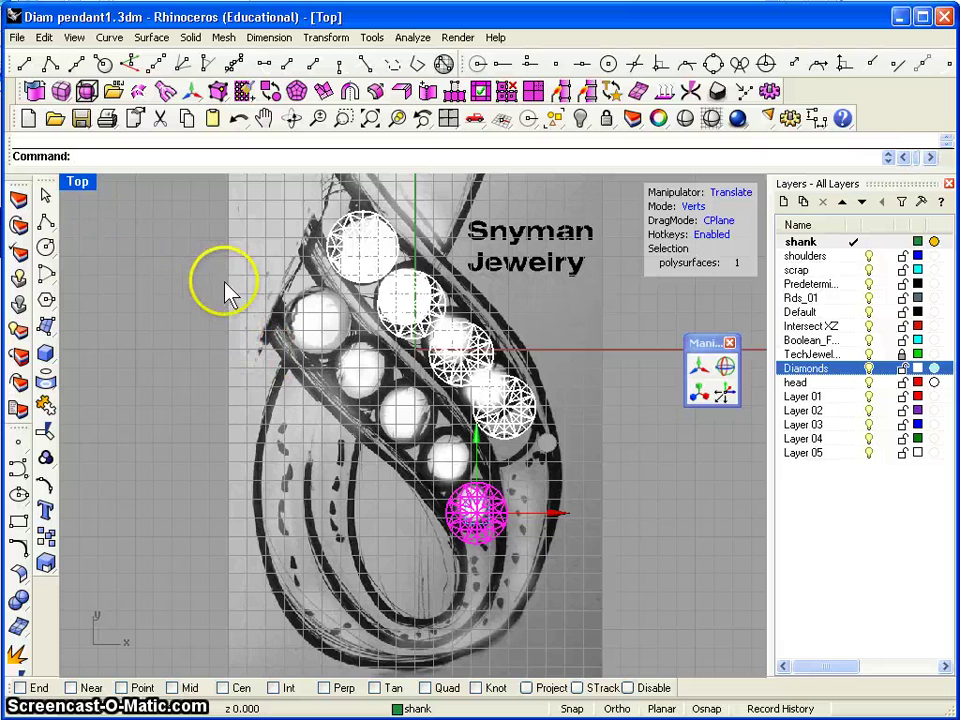
{"action": "left_click", "coordinate": [348, 242]}
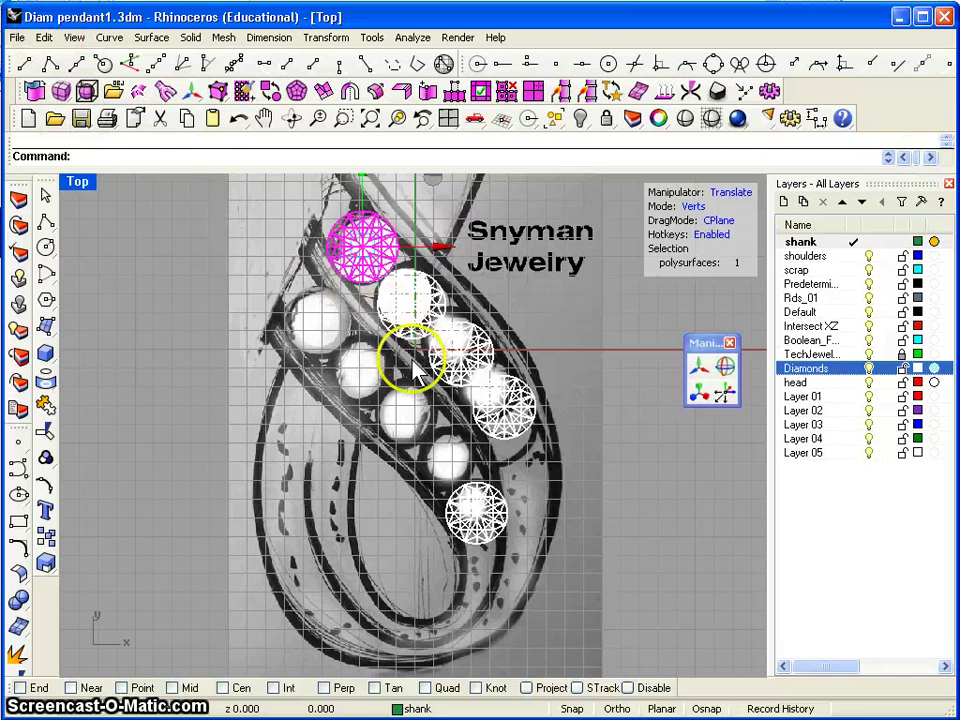
{"action": "left_click", "coordinate": [414, 305], "text": "shift"}
{"action": "left_click", "coordinate": [458, 350], "text": "shift"}
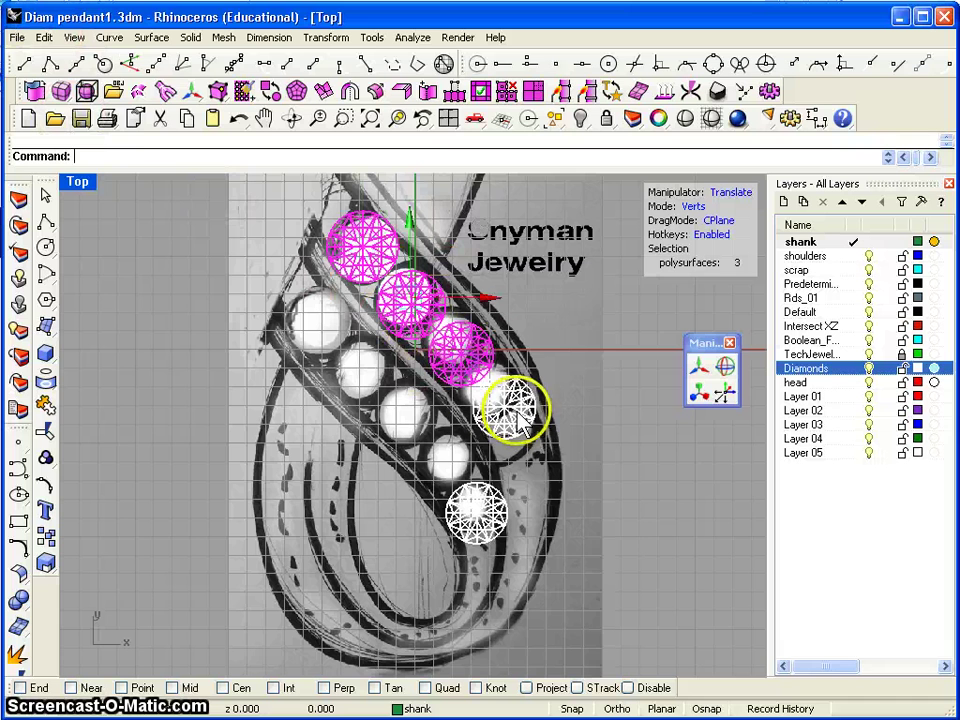
{"action": "left_click", "coordinate": [518, 420], "text": "shift"}
{"action": "left_click", "coordinate": [90, 148]}
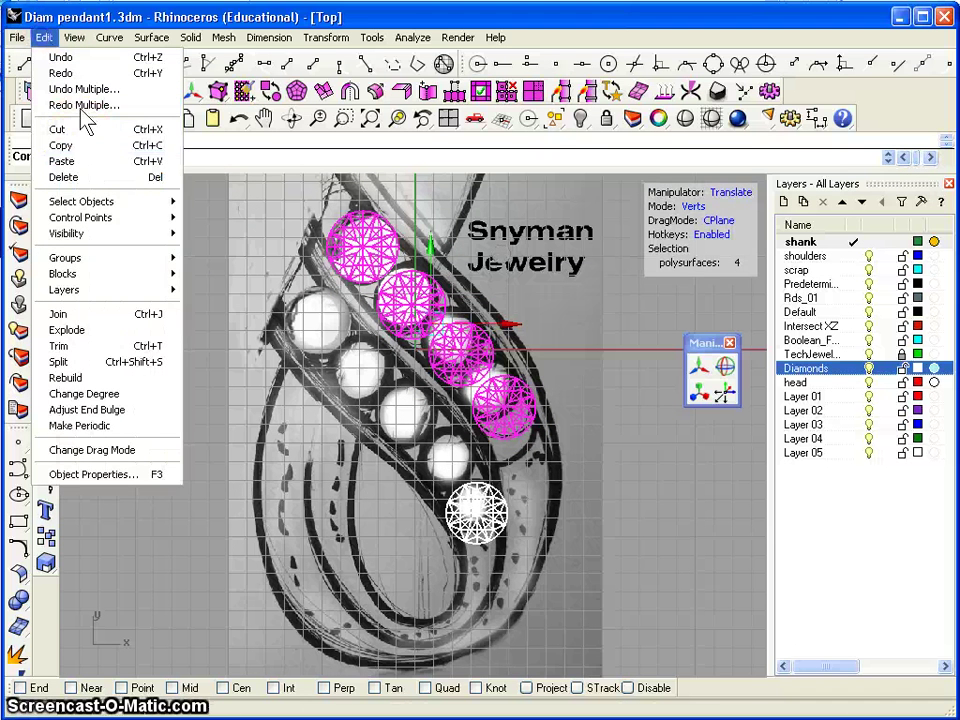
{"action": "left_click", "coordinate": [93, 152]}
{"action": "left_click", "coordinate": [92, 148]}
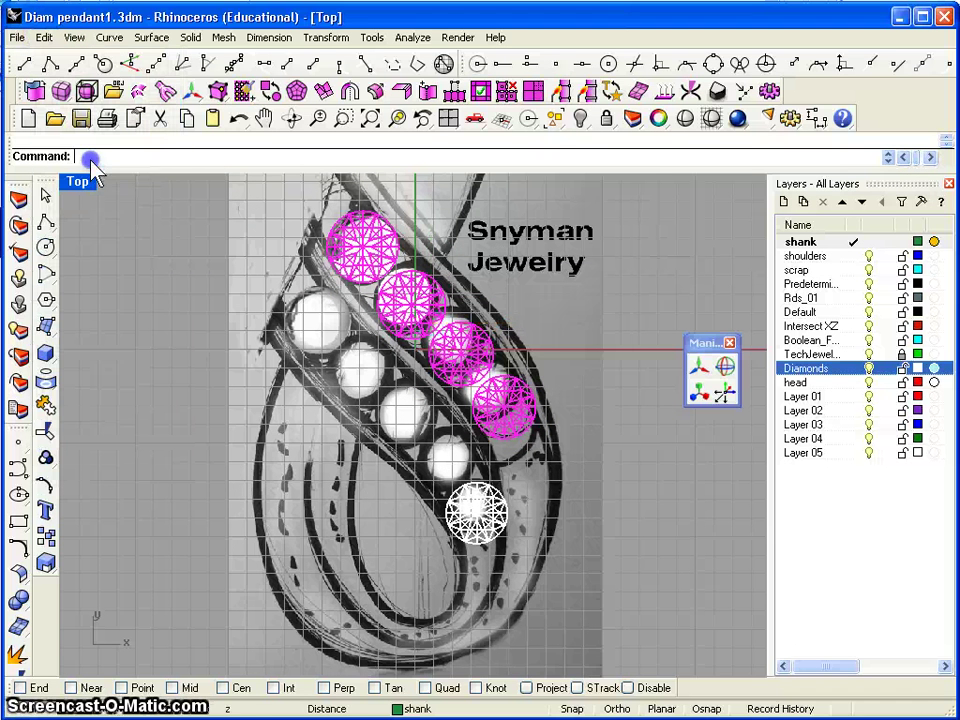
{"action": "left_click_drag", "start_coordinate": [427, 323], "coordinate": [389, 405]}
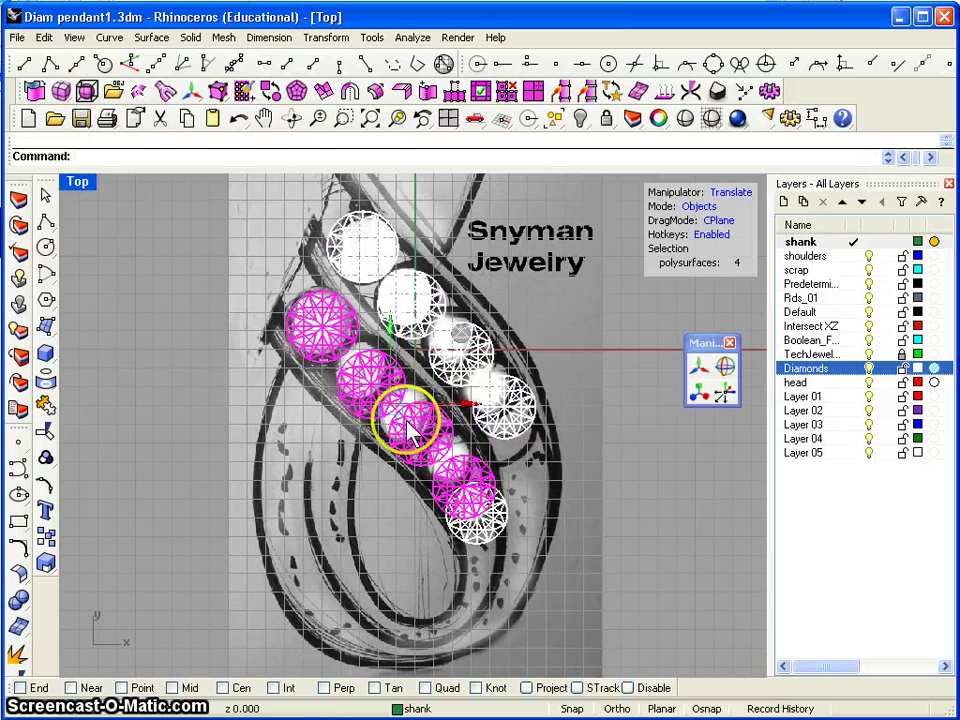
- Move the single lowest diamond further down the sketched band so it sits just below the four lower-row diamonds
{"action": "left_click", "coordinate": [498, 528]}
{"action": "left_click_drag", "start_coordinate": [548, 444], "coordinate": [555, 508]}
{"action": "left_click_drag", "start_coordinate": [476, 574], "coordinate": [489, 549]}
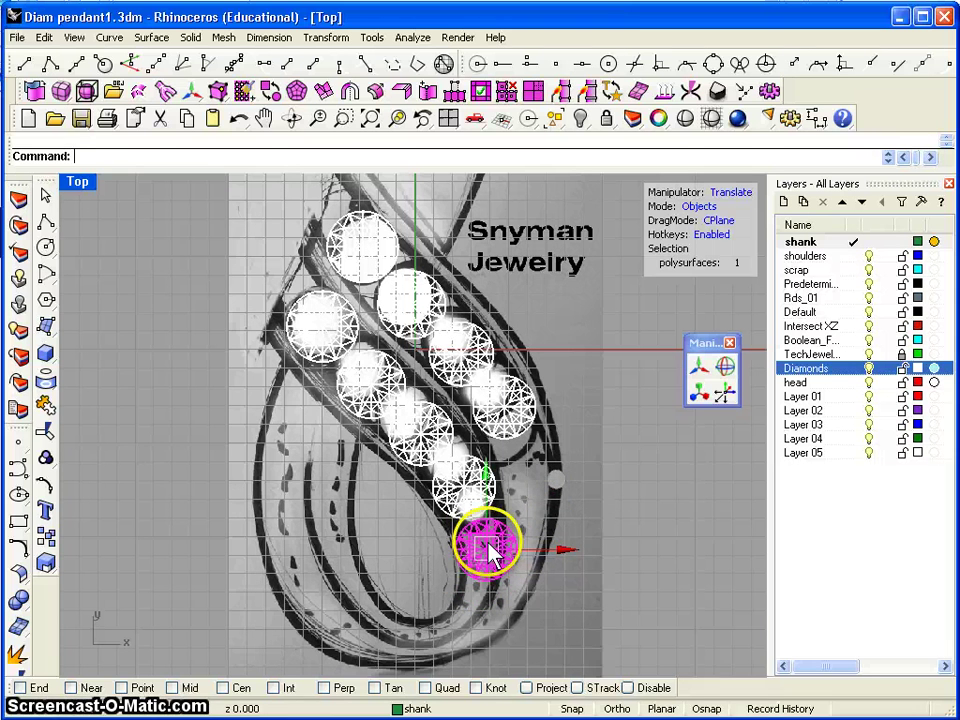
{"action": "left_click", "coordinate": [626, 472]}
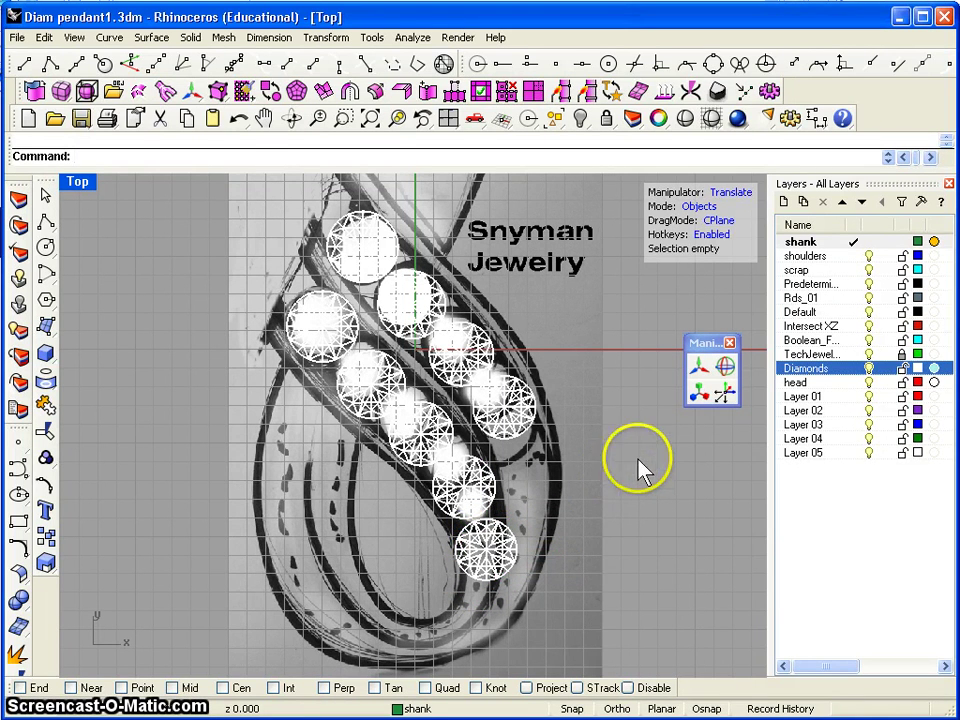
- Examine how both rows of diamonds fit the sketched bands, especially around the lowest diamond
{"action": "scroll", "coordinate": [547, 494], "scroll_direction": "down", "scroll_amount": 2}
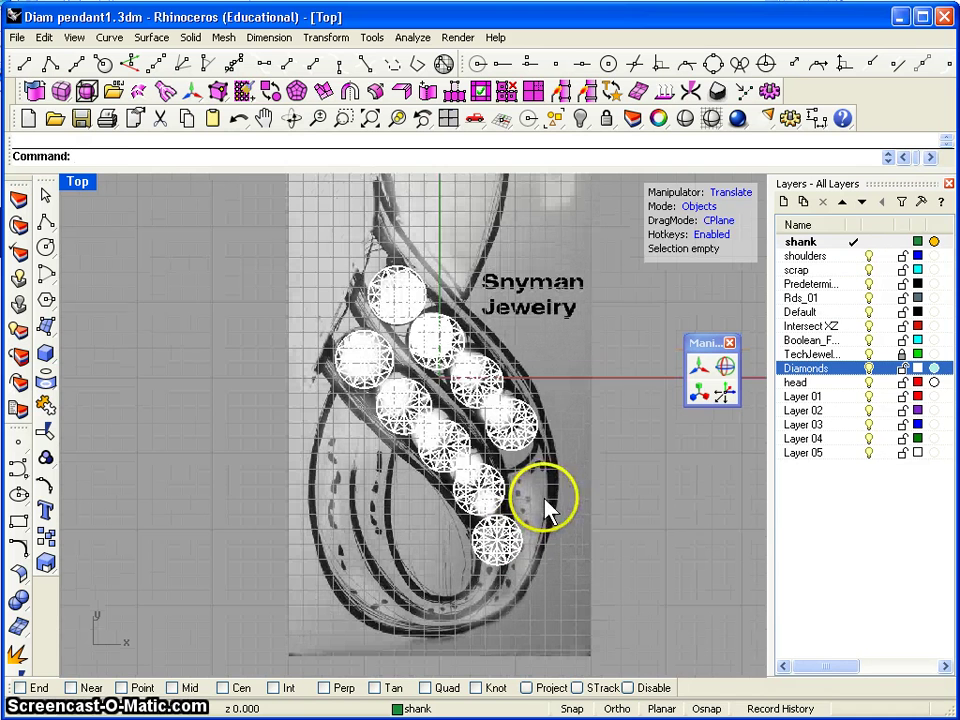
{"action": "right_click_drag", "start_coordinate": [544, 498], "coordinate": [486, 476]}
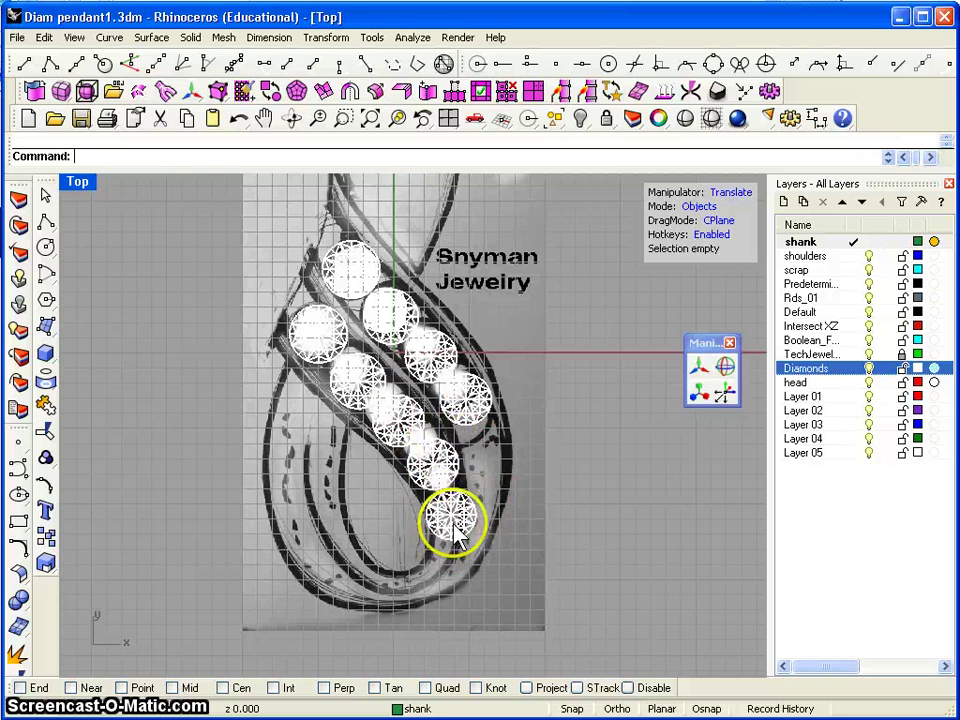
{"action": "mouse_move", "coordinate": [550, 500]}
{"action": "right_mouse_down"}
{"action": "mouse_move", "coordinate": [538, 493]}
{"action": "mouse_move", "coordinate": [497, 529]}
{"action": "mouse_move", "coordinate": [514, 519]}
{"action": "mouse_move", "coordinate": [520, 568]}
{"action": "mouse_move", "coordinate": [493, 553]}
{"action": "mouse_move", "coordinate": [504, 521]}
{"action": "mouse_move", "coordinate": [500, 530]}
{"action": "right_mouse_up"}
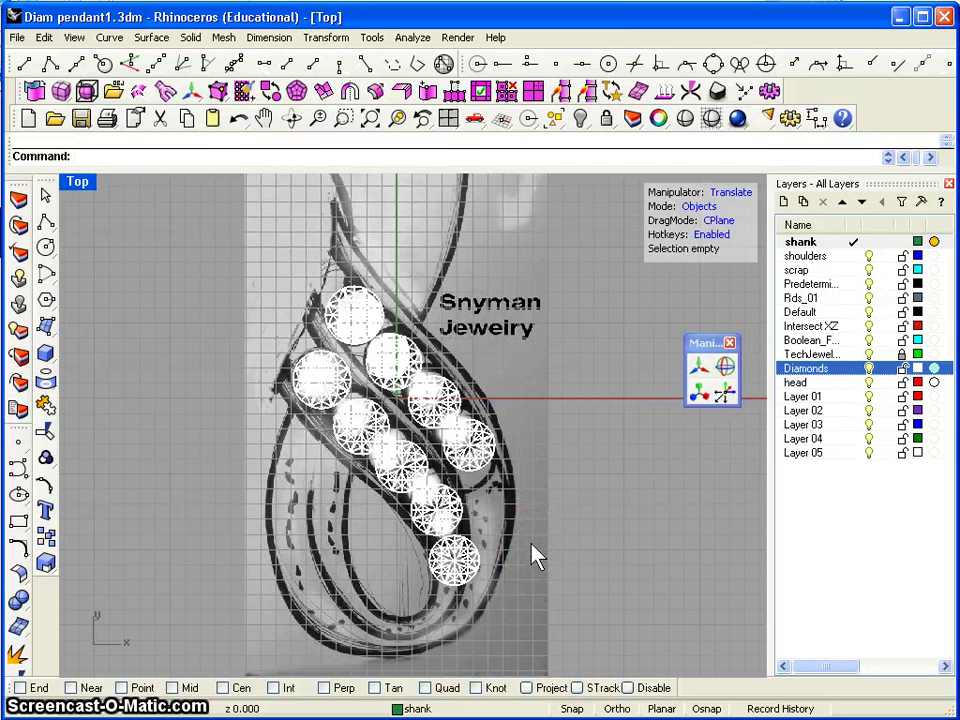
{"action": "scroll", "coordinate": [535, 559], "scroll_direction": "down", "scroll_amount": 2}
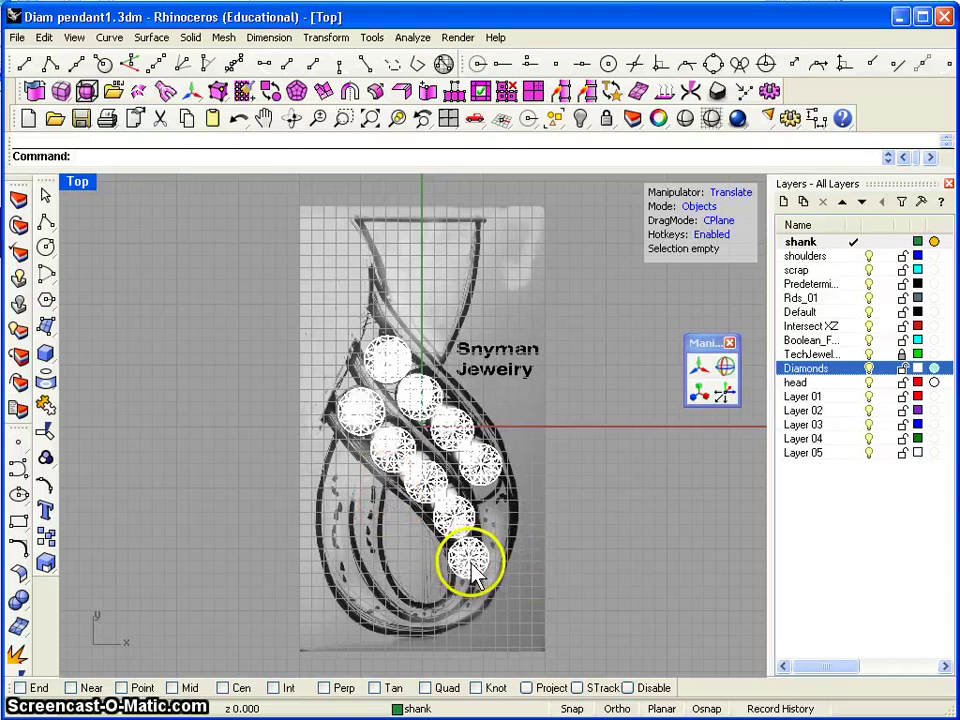
{"action": "right_click_drag", "start_coordinate": [467, 535], "coordinate": [467, 536]}
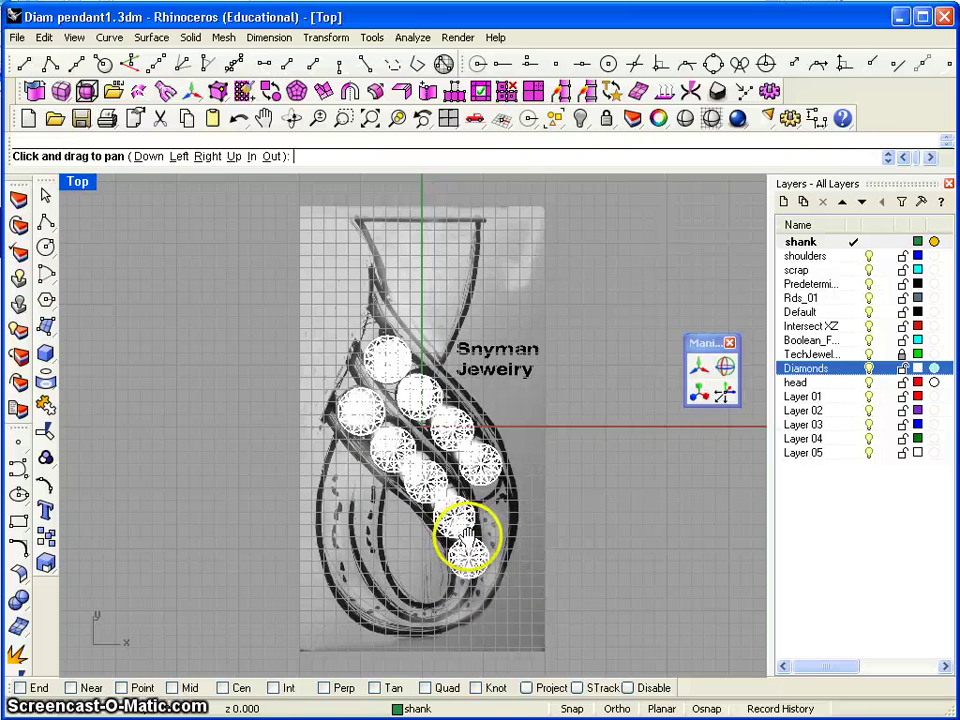
{"action": "scroll", "coordinate": [467, 533], "scroll_direction": "up", "scroll_amount": 5}
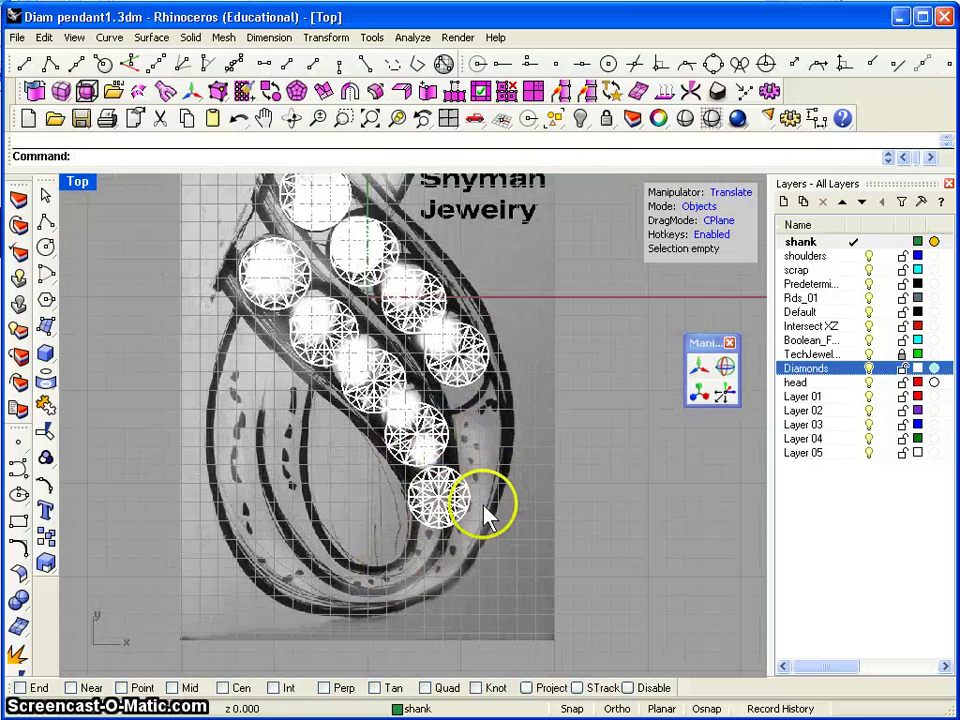
{"action": "scroll", "coordinate": [487, 514], "scroll_direction": "down", "scroll_amount": 1}
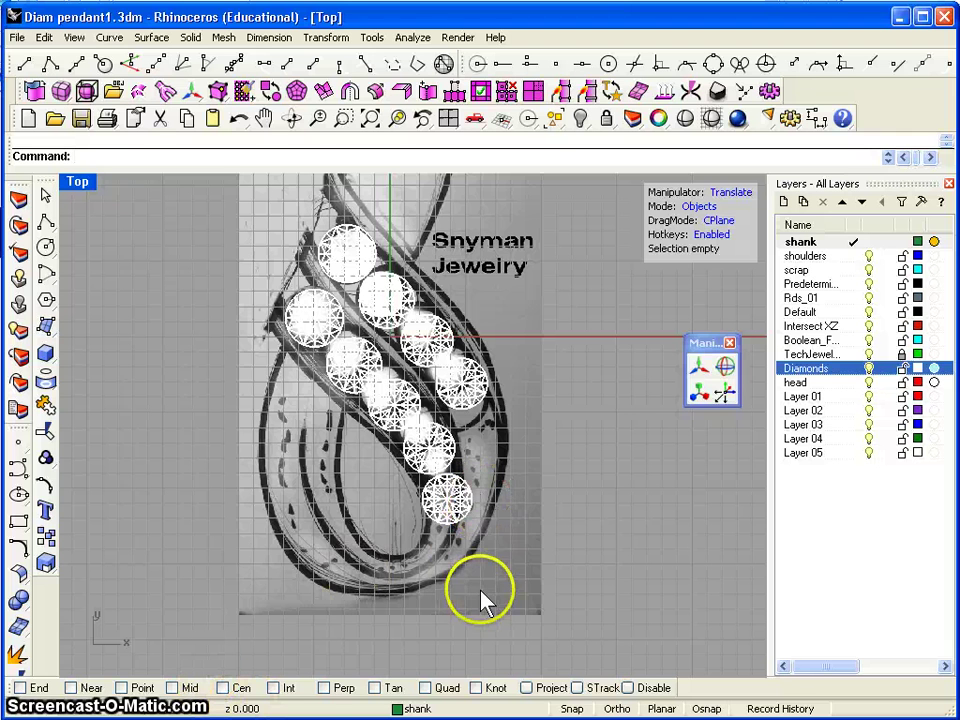
- Scale the lowest diamond down to fit the narrowing band and move it down, leaving a gap below the lower row
{"action": "left_click", "coordinate": [453, 503]}
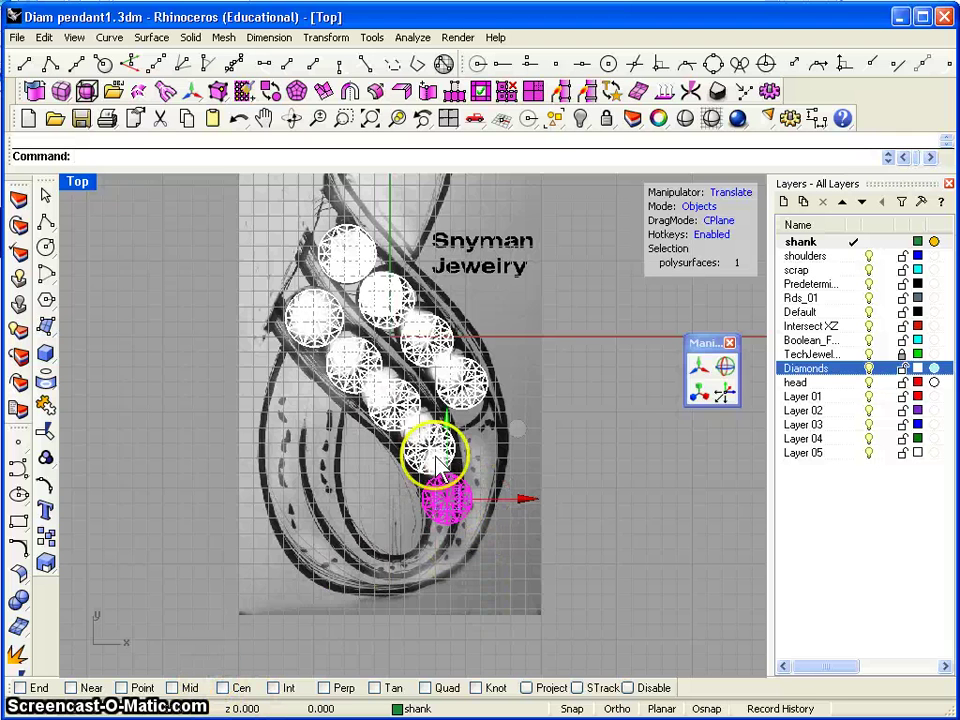
{"action": "left_click", "coordinate": [705, 394]}
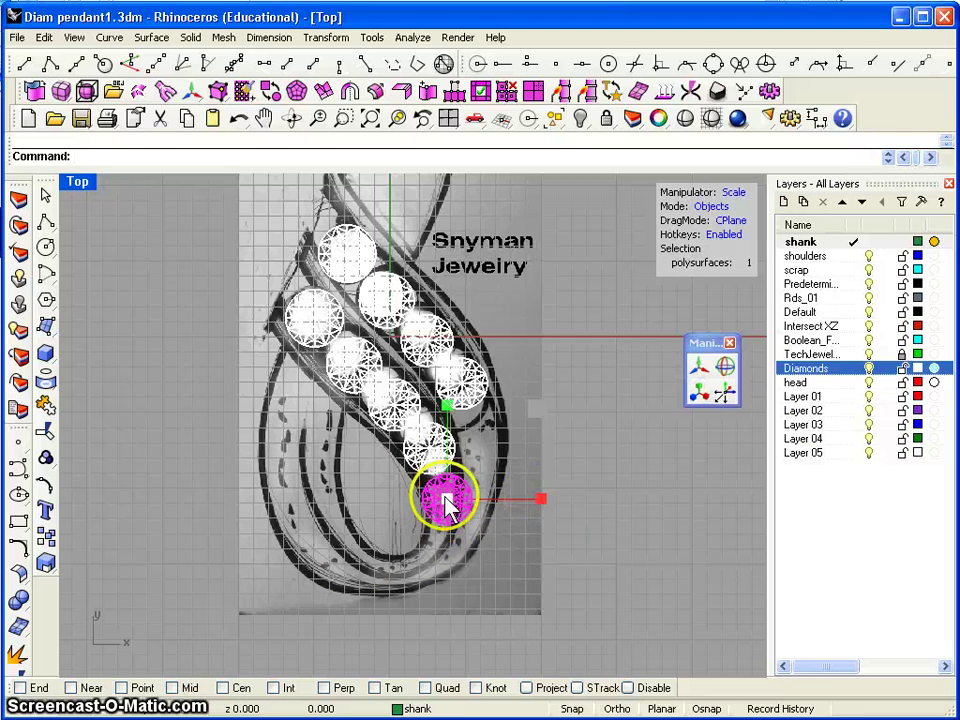
{"action": "mouse_move", "coordinate": [446, 498]}
{"action": "left_mouse_down"}
{"action": "mouse_move", "coordinate": [412, 521]}
{"action": "mouse_move", "coordinate": [434, 512]}
{"action": "left_mouse_up"}
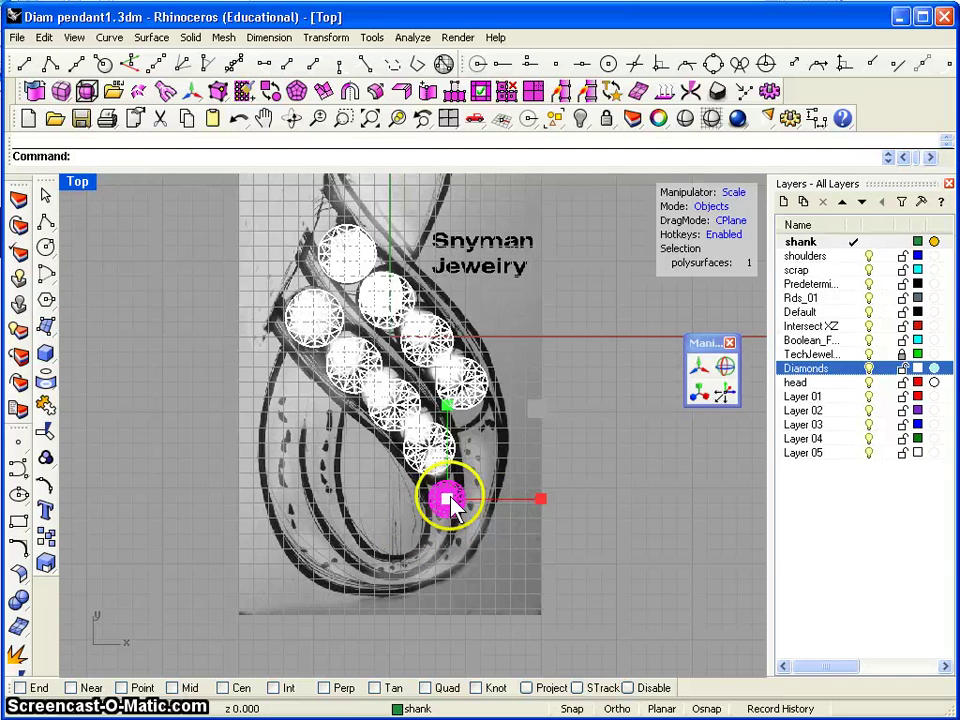
{"action": "left_click", "coordinate": [701, 374]}
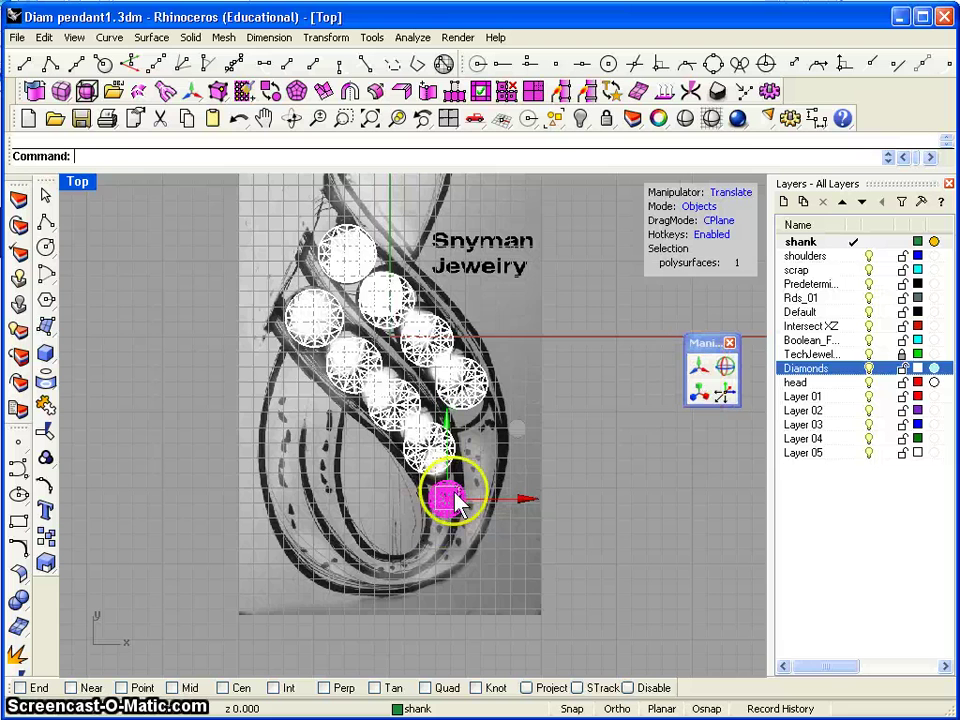
{"action": "left_click_drag", "start_coordinate": [441, 527], "coordinate": [441, 528]}
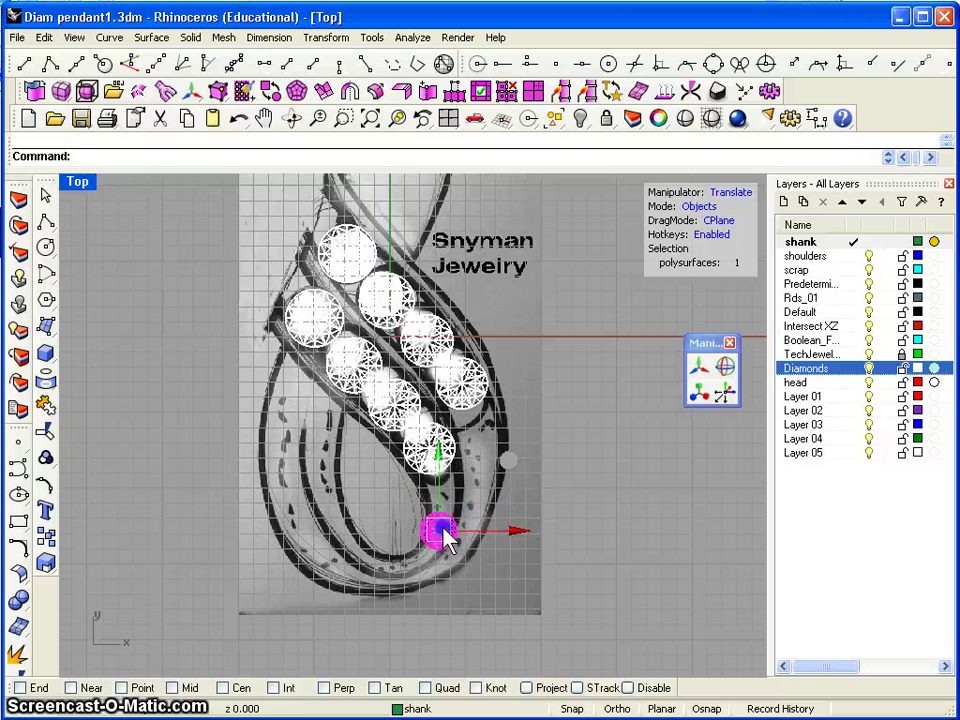
{"action": "left_click", "coordinate": [699, 394]}
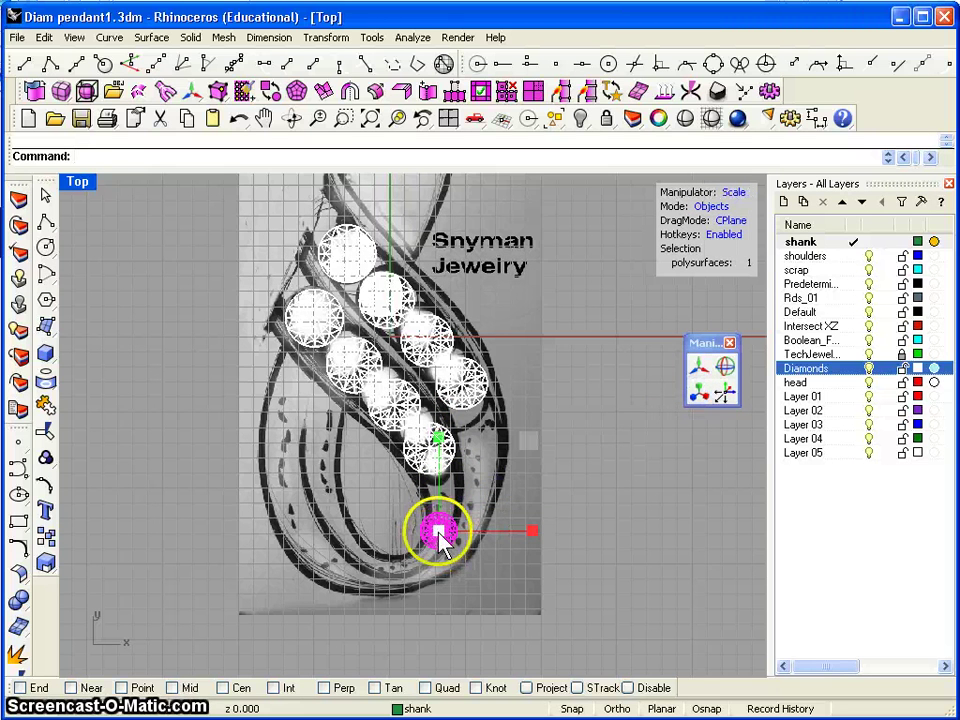
{"action": "left_click_drag", "start_coordinate": [405, 552], "coordinate": [406, 552]}
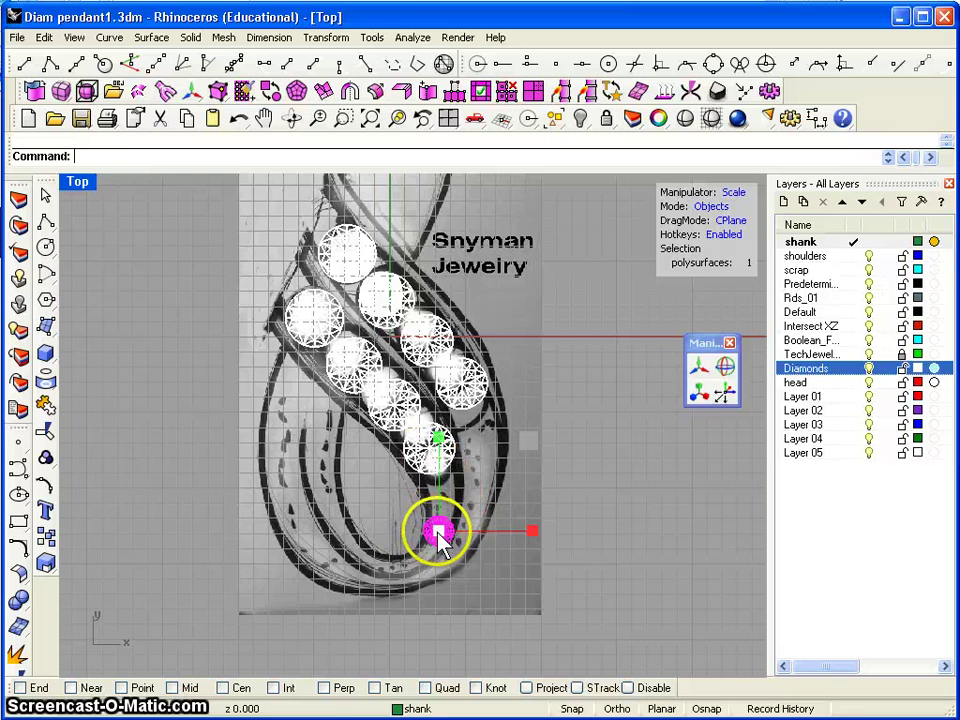
- Copy and paste the small lowest diamond and move the duplicate up into the gap below the lower row
{"action": "left_click", "coordinate": [44, 37]}
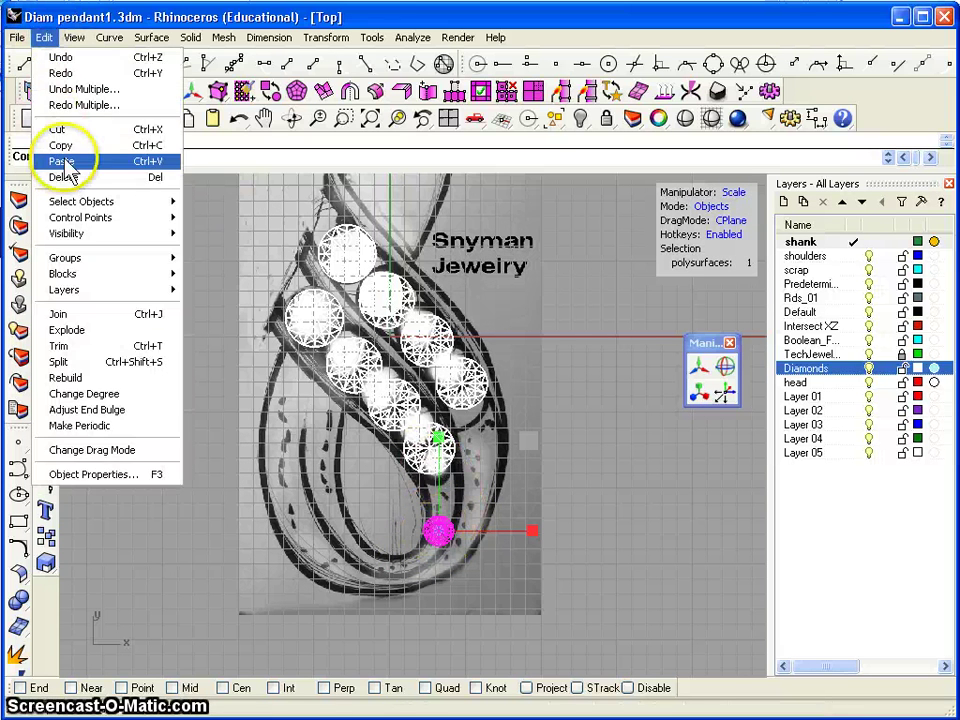
{"action": "left_click", "coordinate": [58, 144]}
{"action": "left_click", "coordinate": [44, 37]}
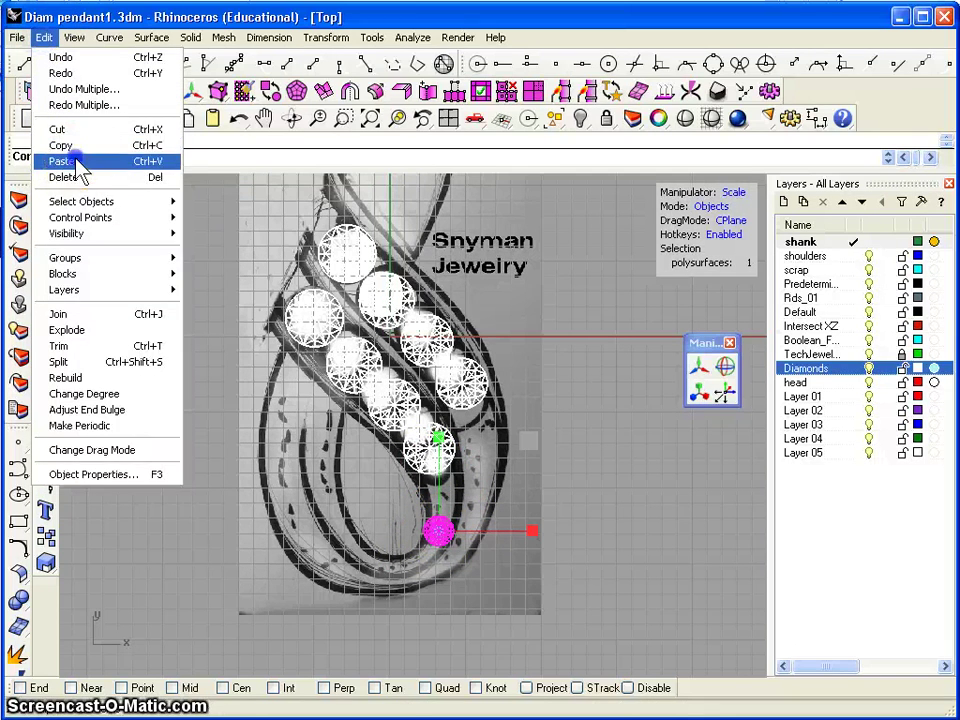
{"action": "left_click", "coordinate": [62, 157]}
{"action": "key", "text": "Escape"}
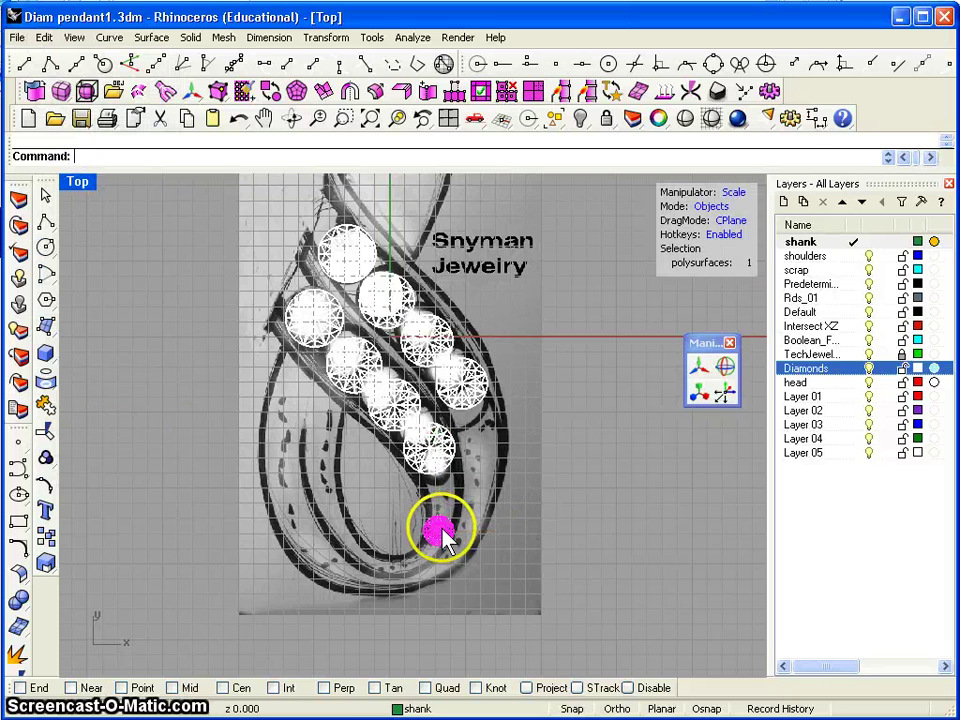
{"action": "left_click", "coordinate": [699, 369]}
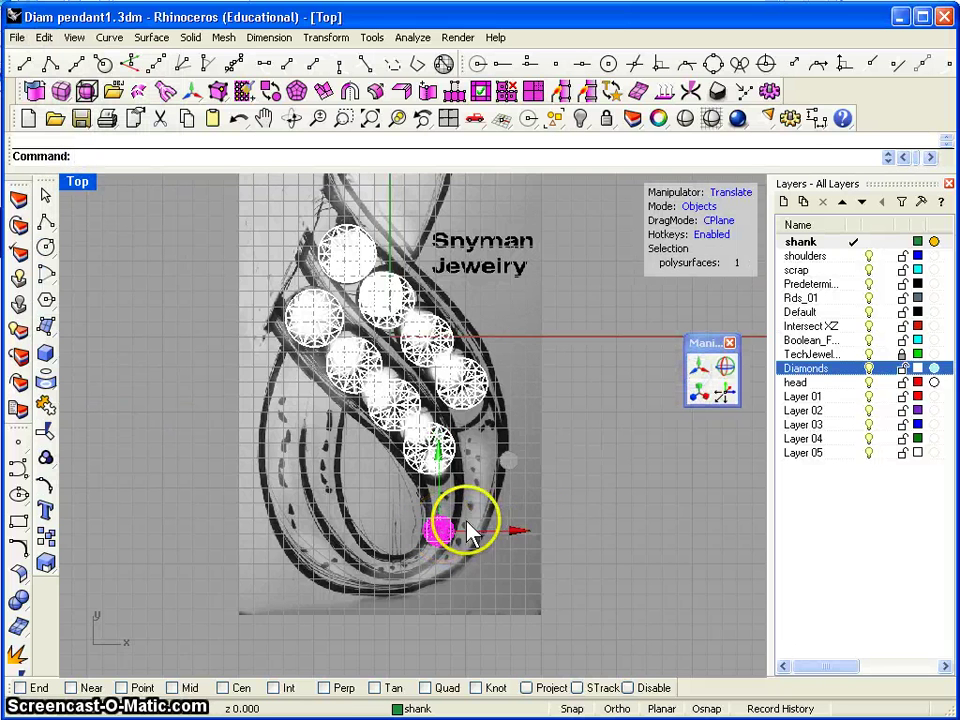
{"action": "left_click_drag", "start_coordinate": [439, 527], "coordinate": [439, 491]}
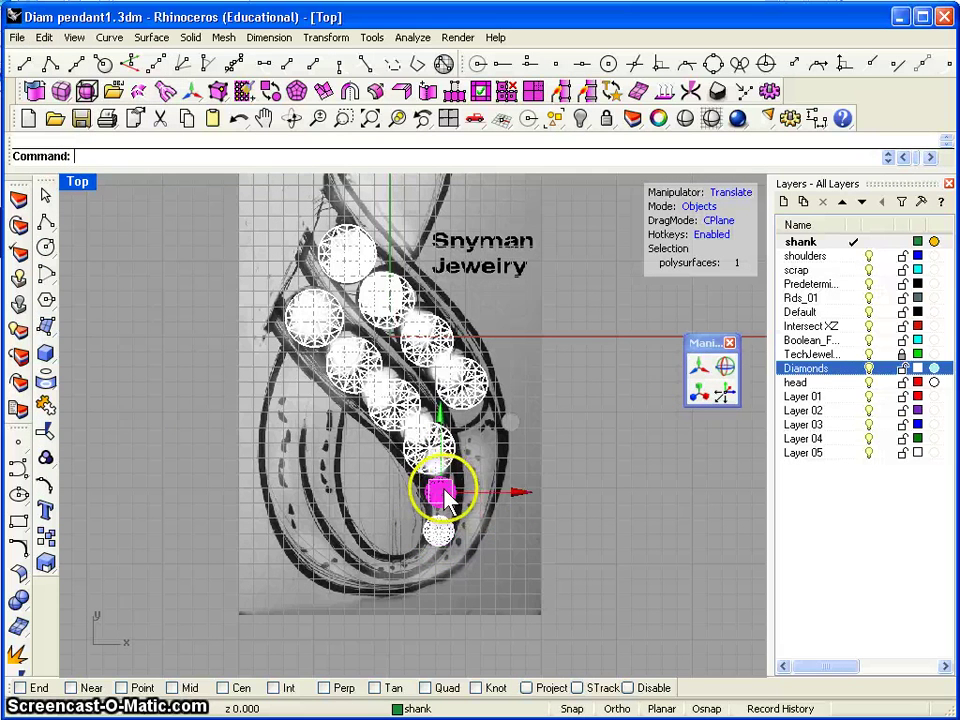
- Scale the duplicated diamond up slightly and nudge it so it is centred in the sketched band
{"action": "left_click", "coordinate": [697, 395]}
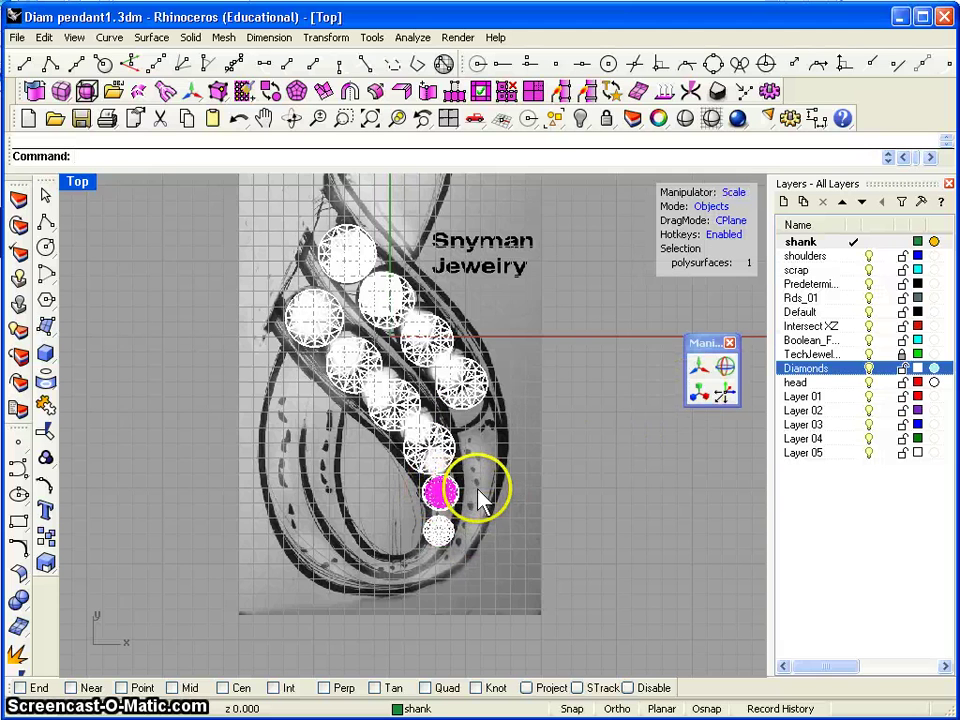
{"action": "left_click_drag", "start_coordinate": [480, 491], "coordinate": [447, 500]}
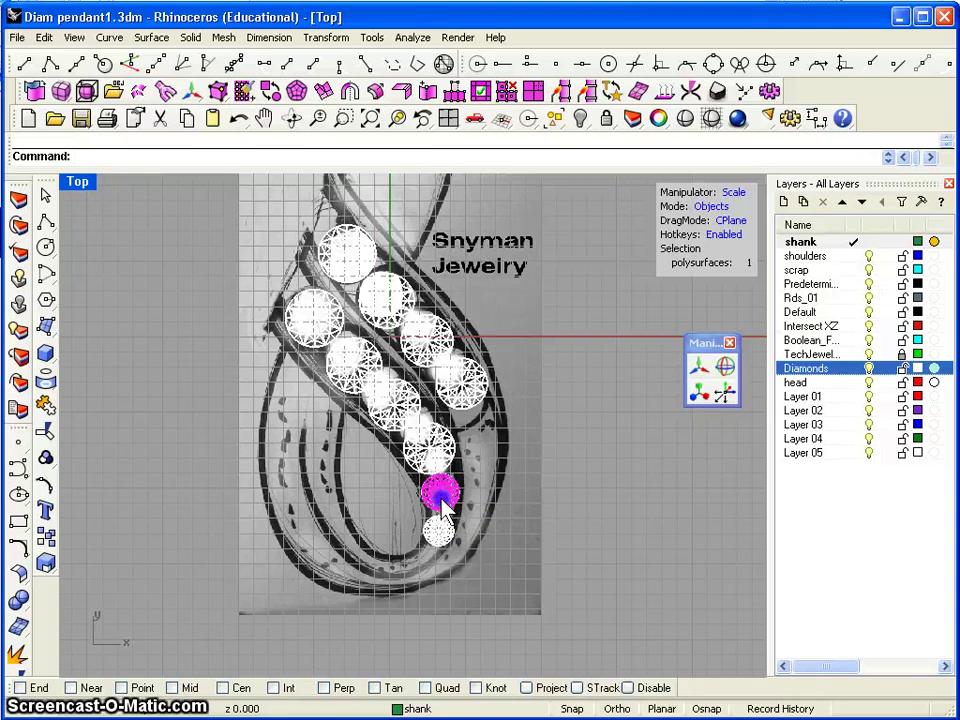
{"action": "left_click", "coordinate": [698, 367]}
{"action": "left_click", "coordinate": [441, 490]}
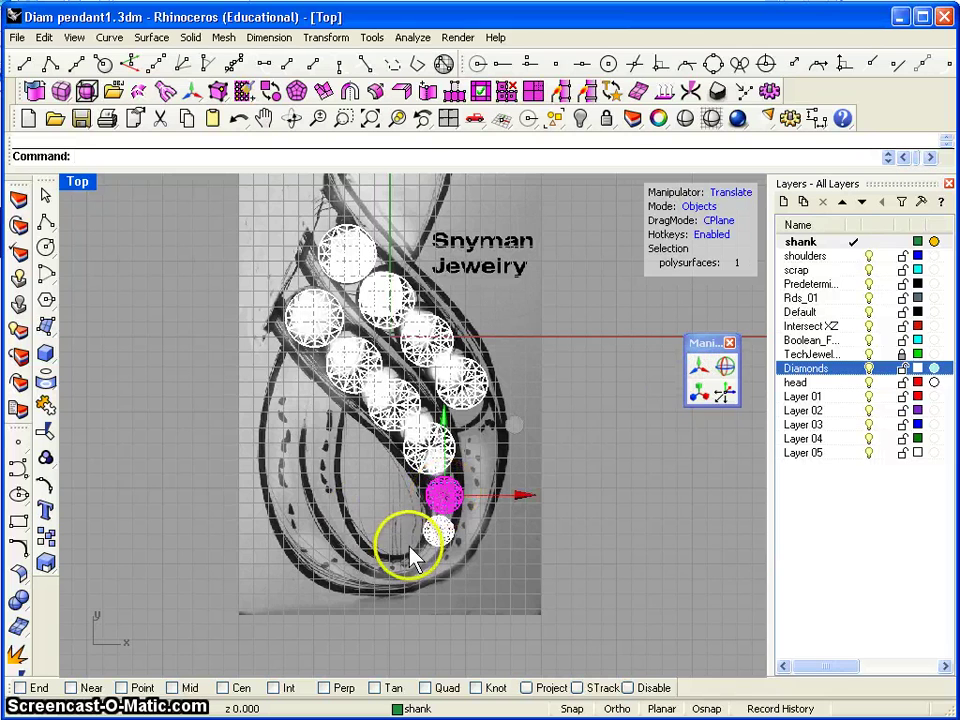
- Scale the lowest small diamond down further and nudge it into line beneath the diamond above it
{"action": "left_click", "coordinate": [441, 537]}
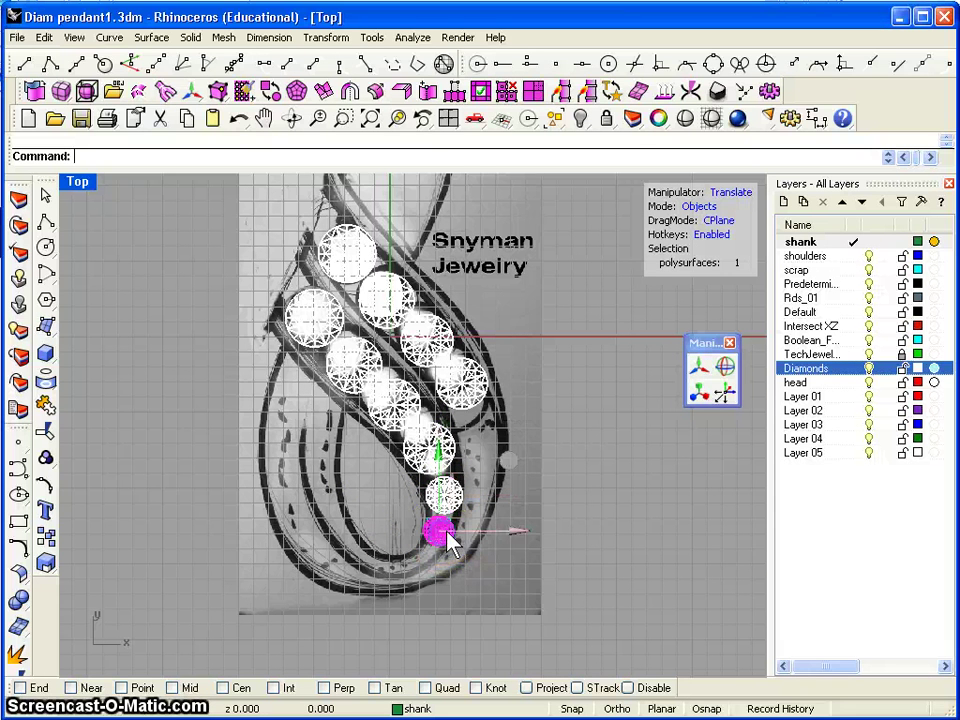
{"action": "left_click", "coordinate": [699, 395]}
{"action": "left_click", "coordinate": [435, 525]}
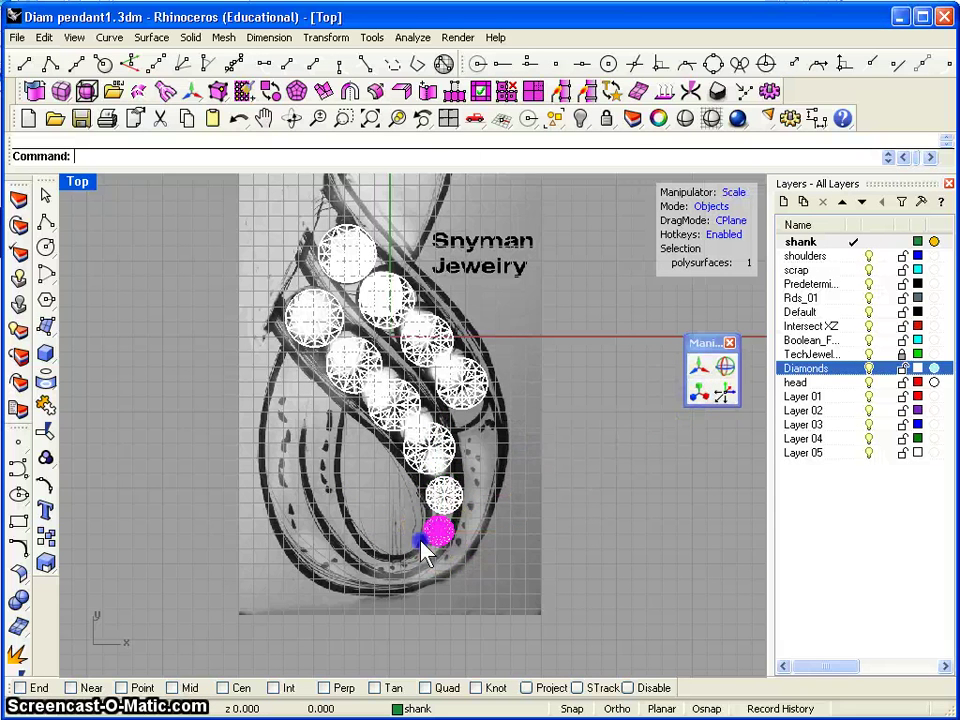
{"action": "left_click_drag", "start_coordinate": [399, 554], "coordinate": [397, 556]}
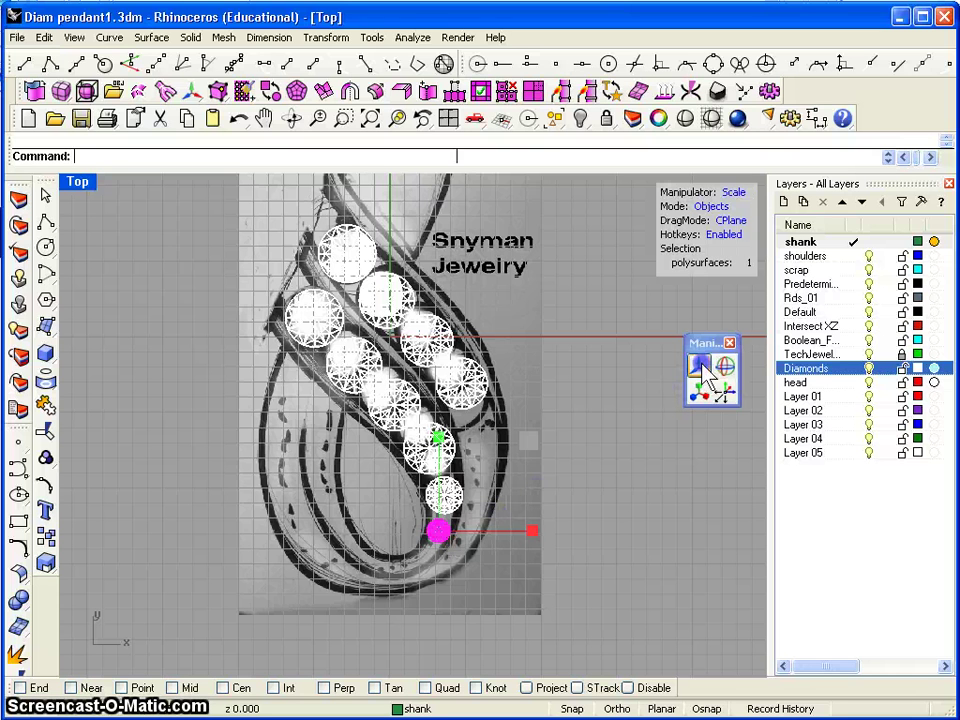
{"action": "left_click", "coordinate": [703, 372]}
{"action": "left_click", "coordinate": [441, 533]}
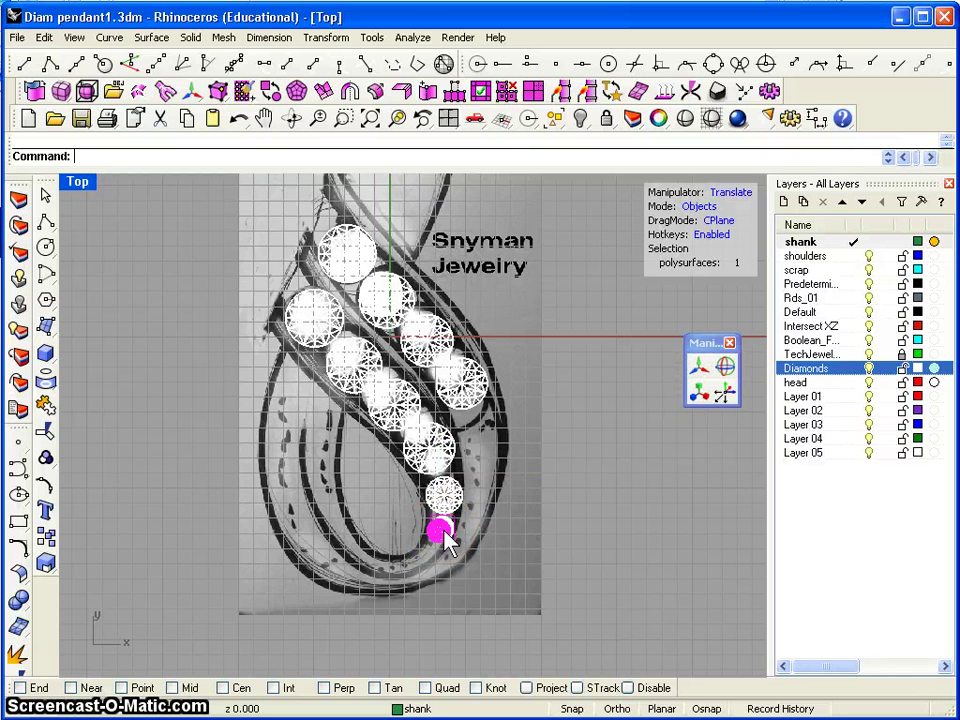
{"action": "left_click", "coordinate": [439, 527]}
{"action": "left_click", "coordinate": [572, 469]}
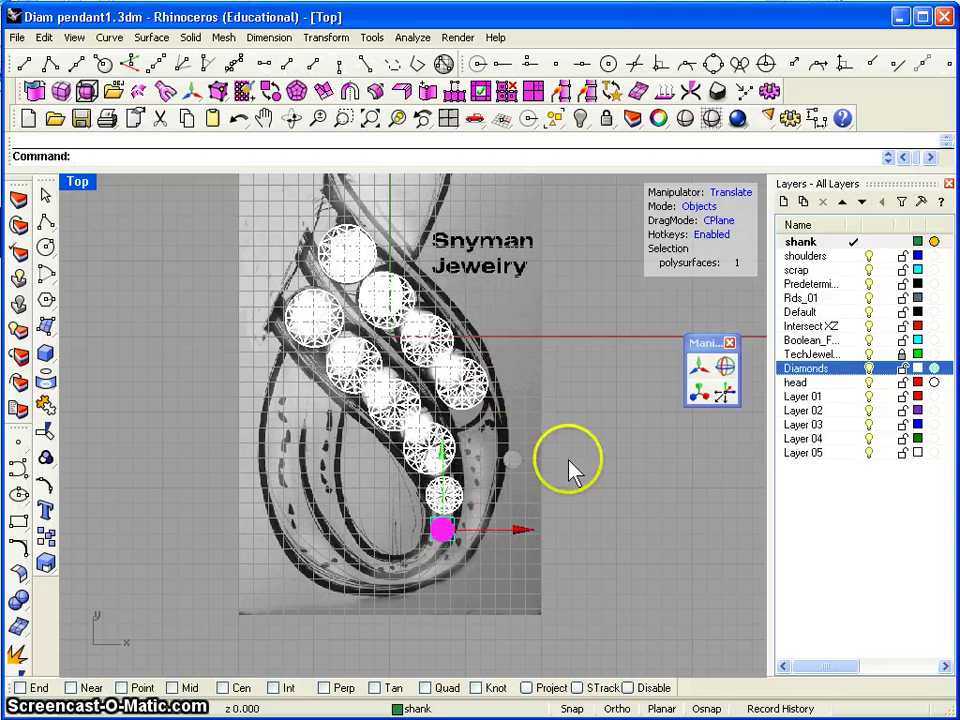
- Scale the third-lowest diamond in the lower row up slightly and adjust its fit between the neighbouring stones
{"action": "left_click", "coordinate": [429, 447]}
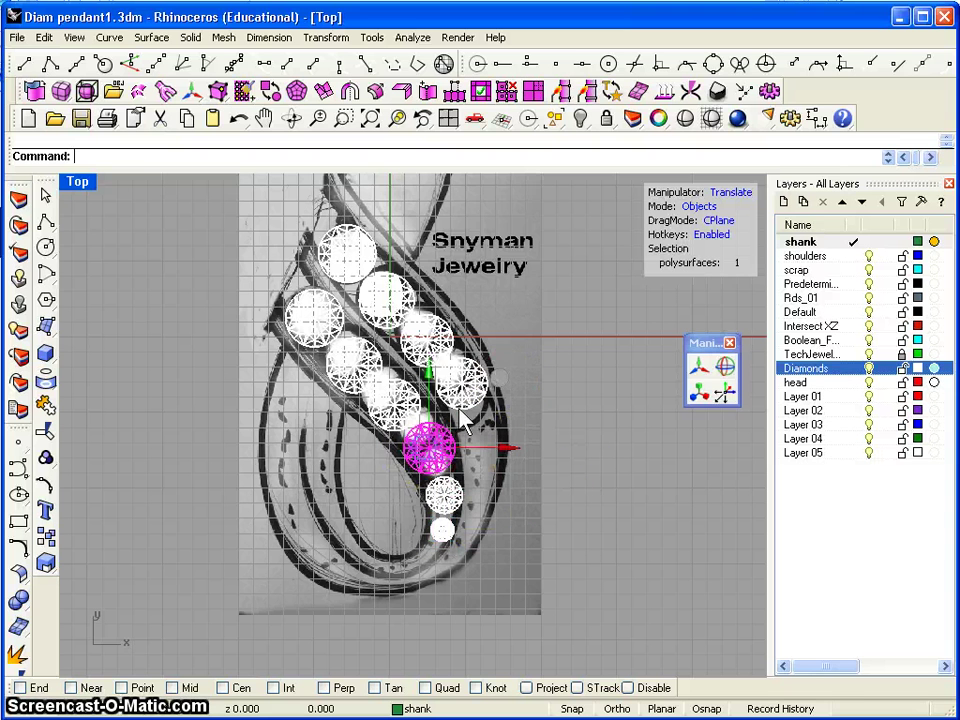
{"action": "left_click", "coordinate": [500, 379], "text": "shift"}
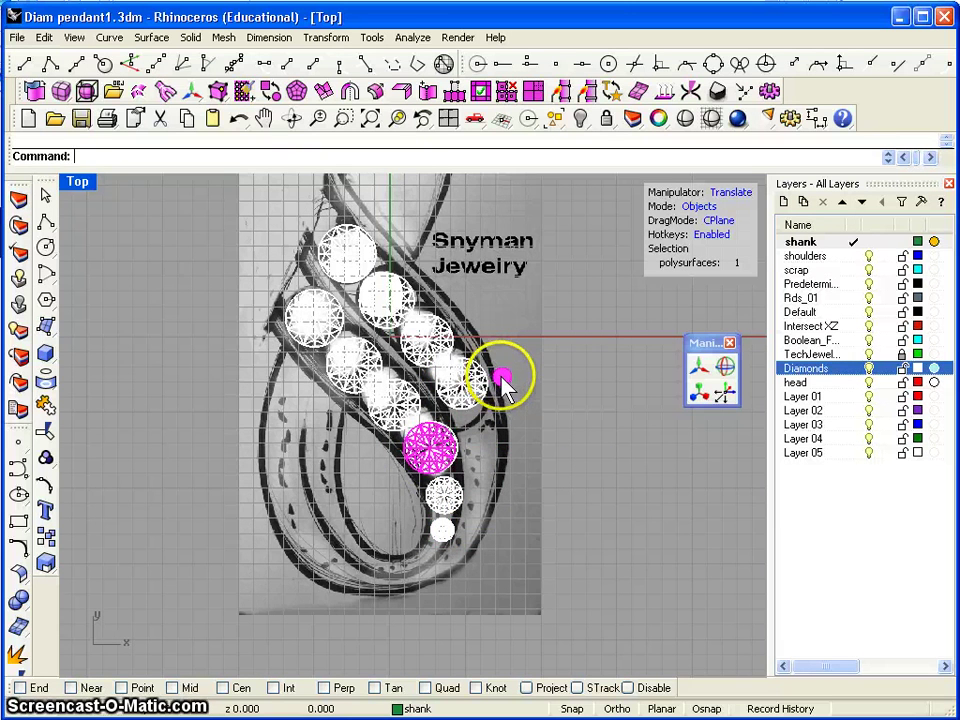
{"action": "scroll", "coordinate": [485, 396], "scroll_direction": "up", "scroll_amount": 4}
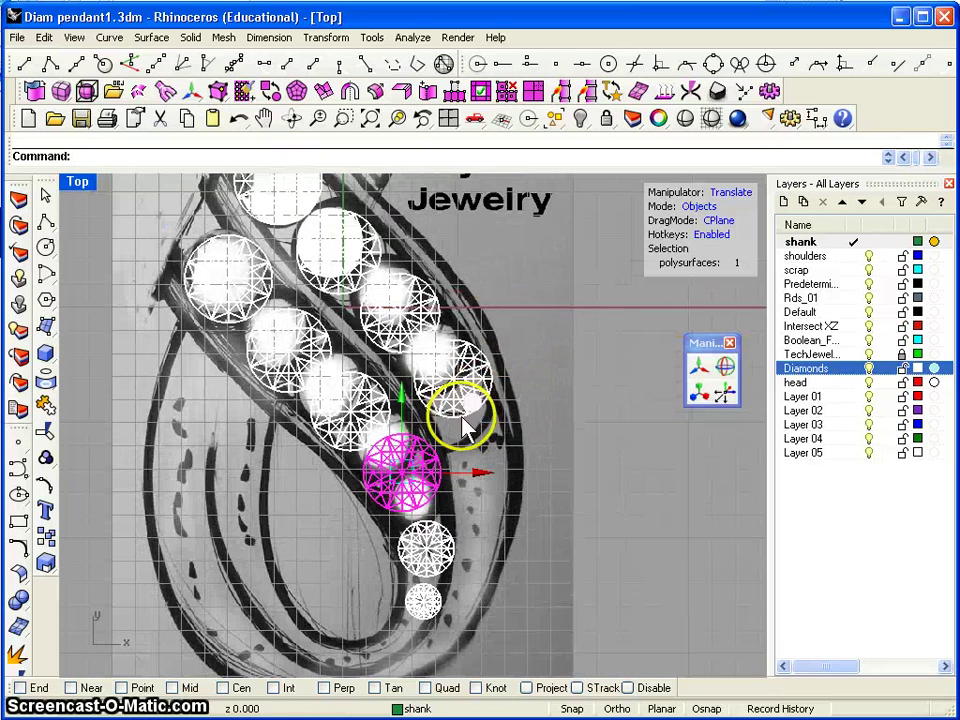
{"action": "right_click_drag", "start_coordinate": [483, 443], "coordinate": [484, 445]}
{"action": "left_click_drag", "start_coordinate": [483, 445], "coordinate": [372, 400]}
{"action": "key", "text": "Return"}
- Move the smallest diamond at the end of the lower row up so it sits closer beneath the diamond above it
{"action": "left_click_drag", "start_coordinate": [428, 458], "coordinate": [507, 656]}
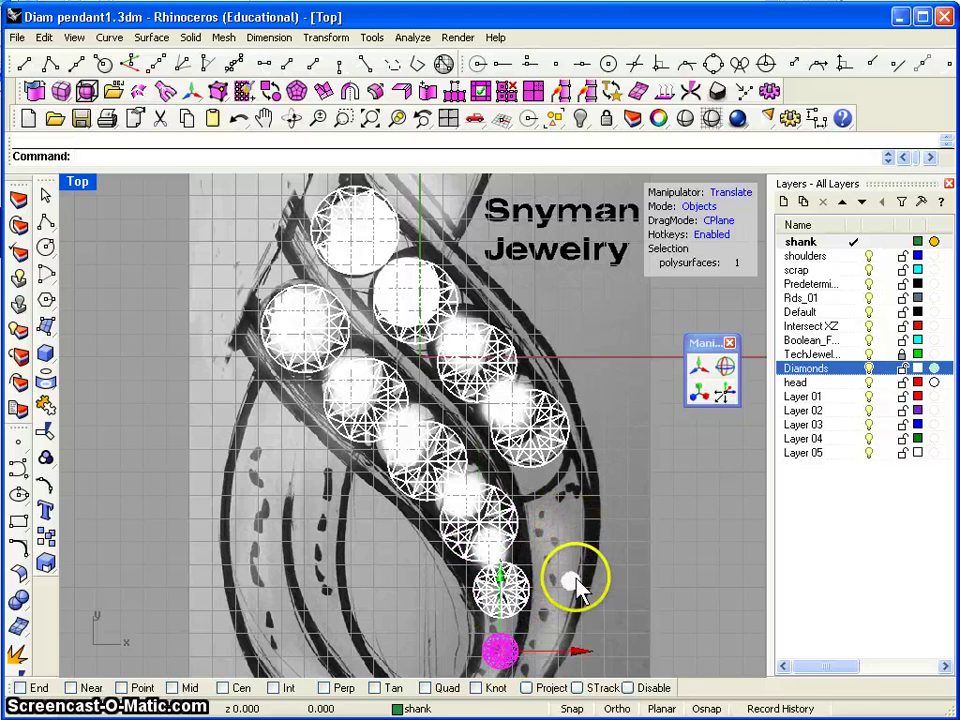
{"action": "left_click_drag", "start_coordinate": [574, 578], "coordinate": [575, 564]}
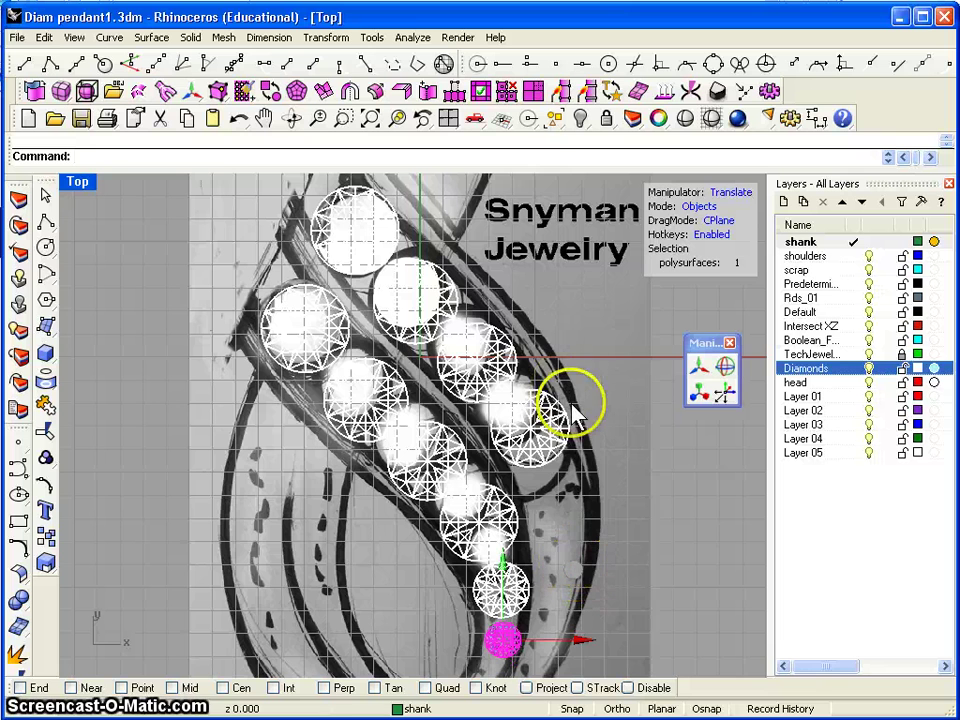
{"action": "left_click_drag", "start_coordinate": [575, 415], "coordinate": [490, 527]}
{"action": "left_click_drag", "start_coordinate": [500, 582], "coordinate": [510, 636]}
{"action": "scroll", "coordinate": [574, 531], "scroll_direction": "down", "scroll_amount": 3}
{"action": "right_click_drag", "start_coordinate": [561, 536], "coordinate": [479, 521]}
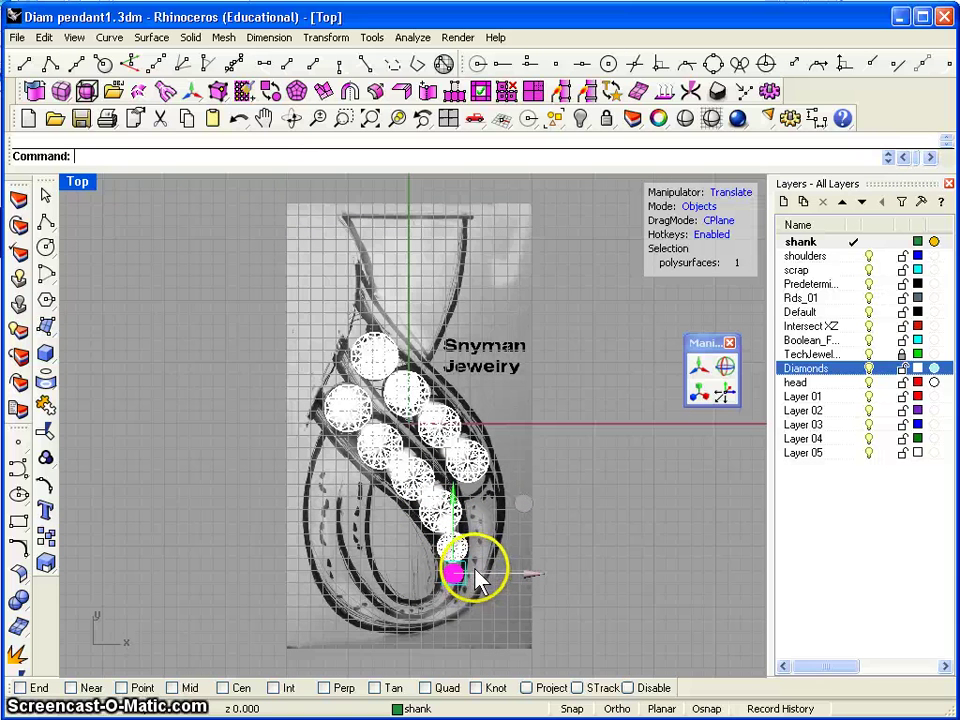
{"action": "scroll", "coordinate": [567, 550], "scroll_direction": "up", "scroll_amount": 2}
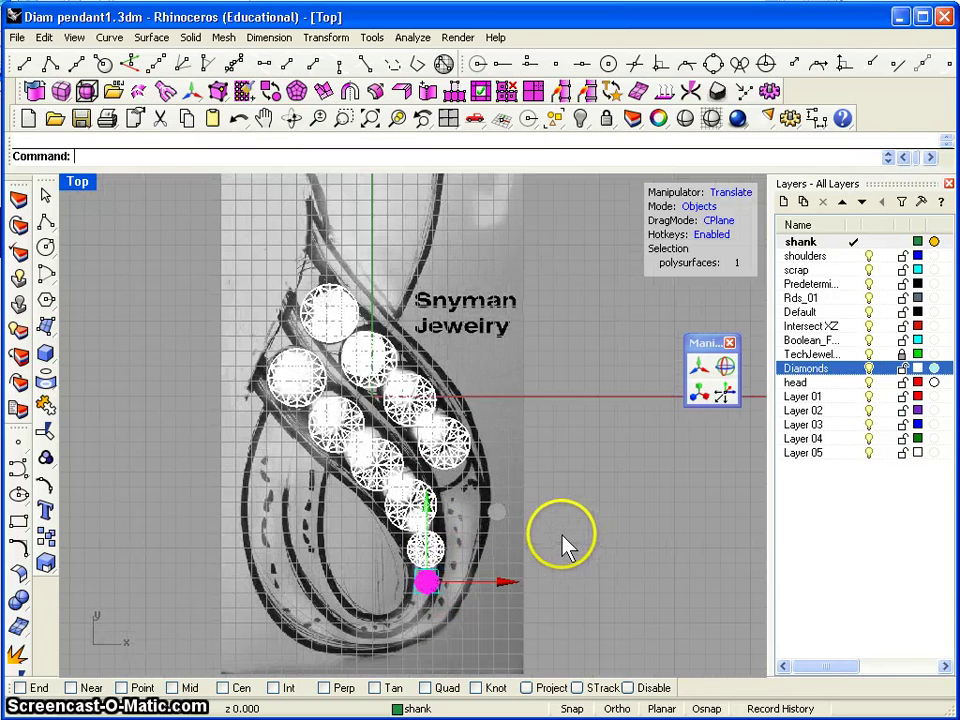
{"action": "scroll", "coordinate": [266, 514], "scroll_direction": "down", "scroll_amount": 2}
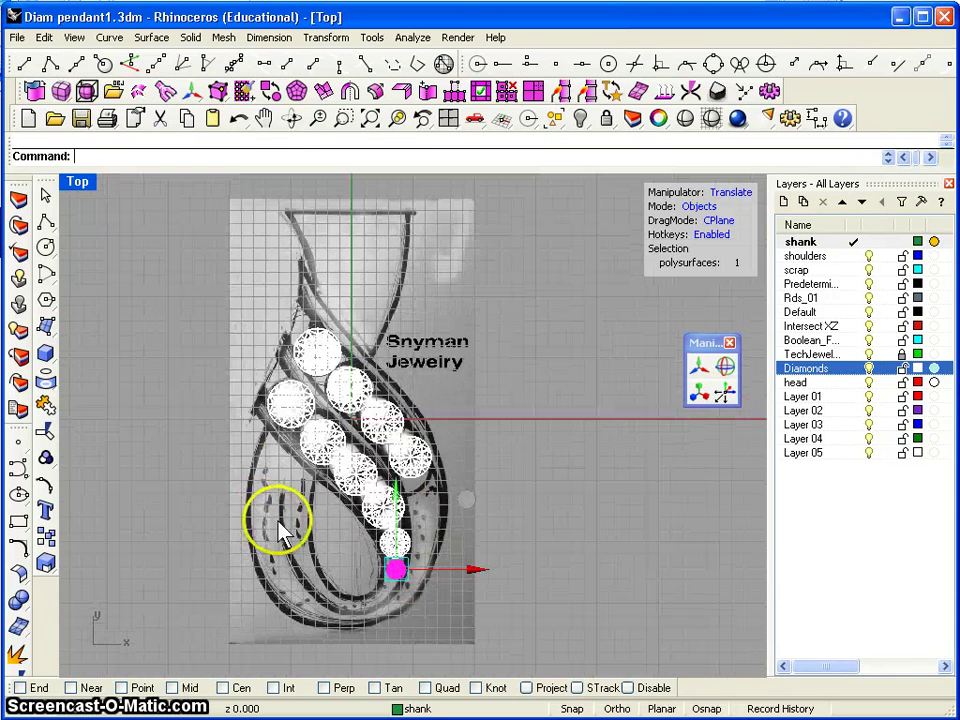
{"action": "right_click_drag", "start_coordinate": [354, 466], "coordinate": [429, 471]}
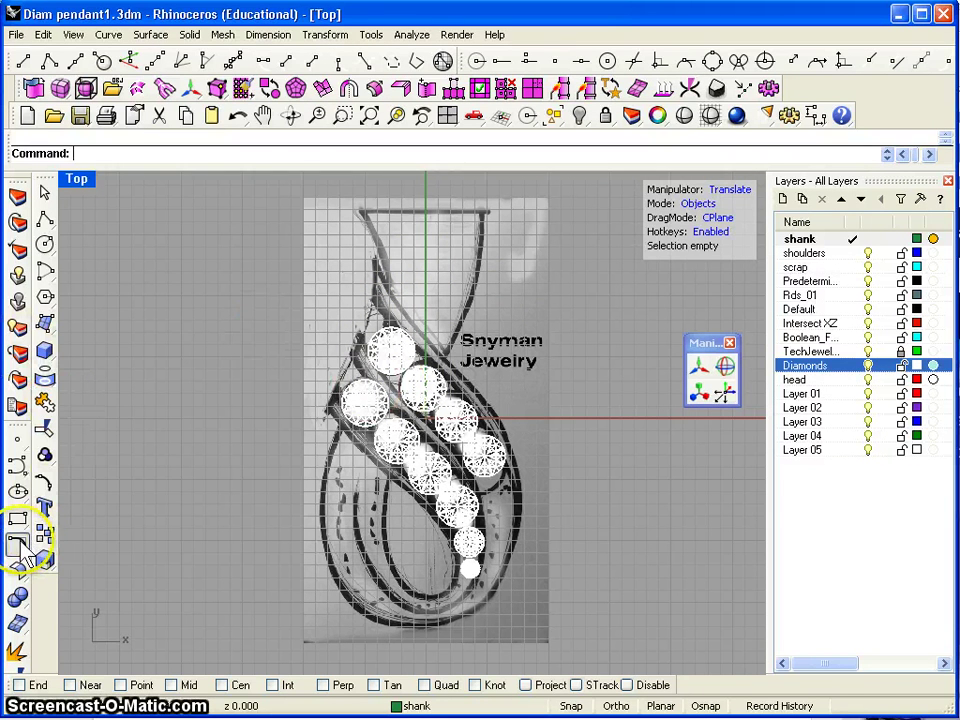
{"action": "left_click", "coordinate": [19, 545]}
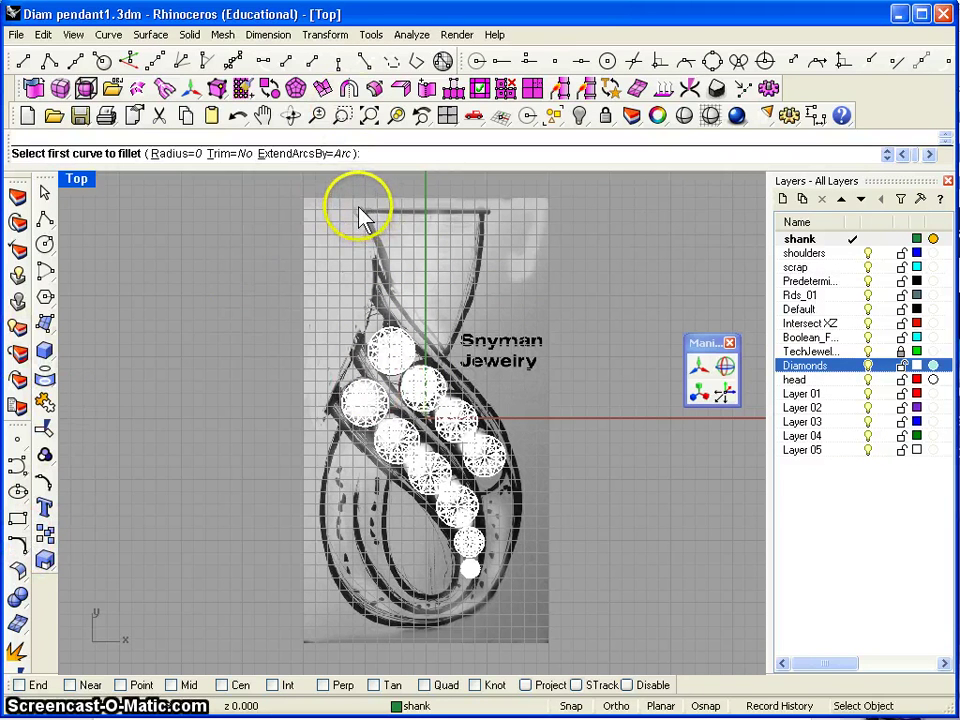
{"action": "key", "text": "Escape"}
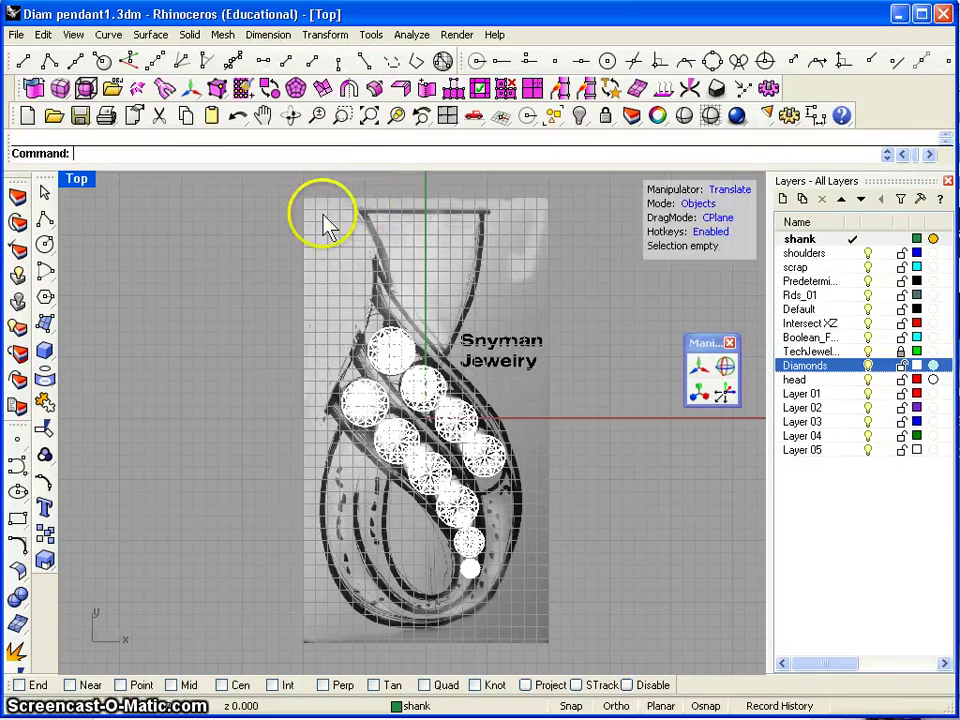
{"action": "left_click", "coordinate": [22, 548]}
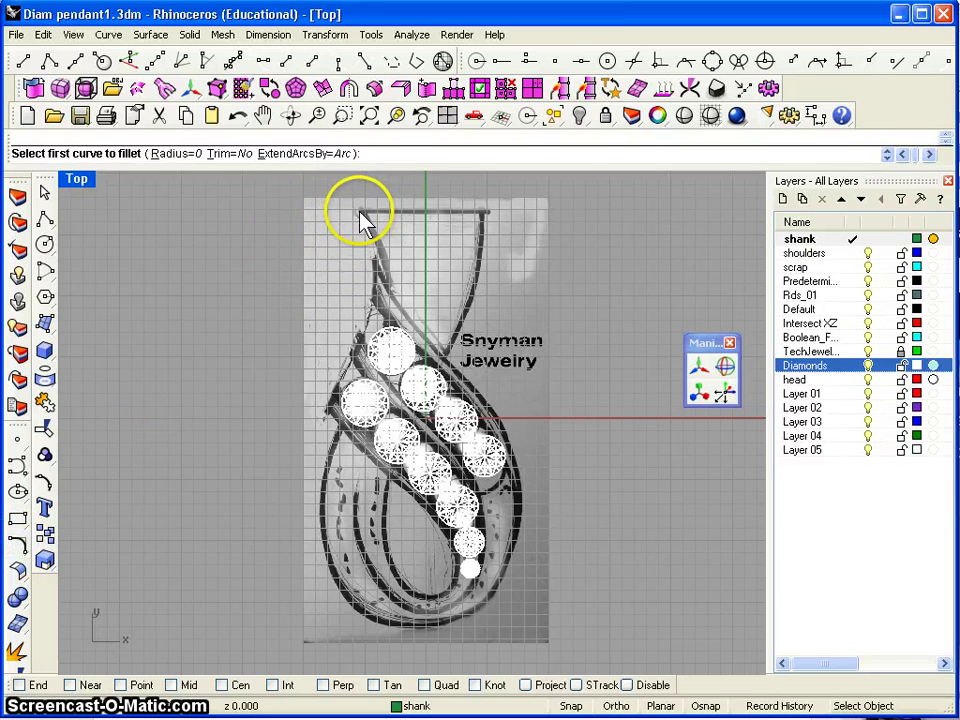
- Draw a degree 7 control point curve from the bail's upper-left corner around the outer loop and back up past the upper stone row
{"action": "left_click", "coordinate": [17, 465]}
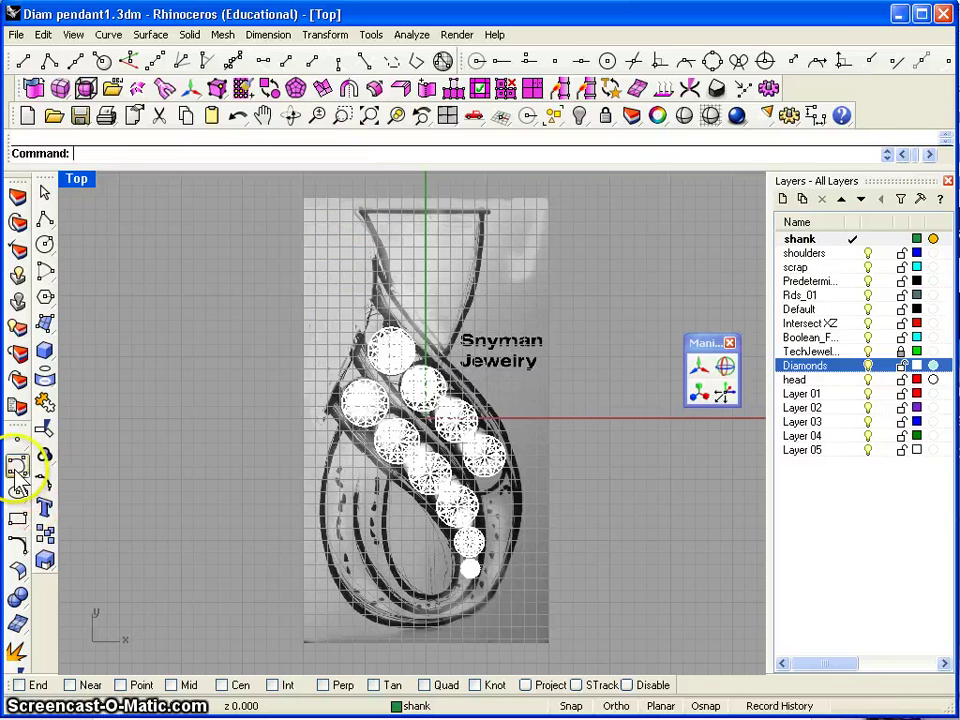
{"action": "left_click", "coordinate": [355, 207]}
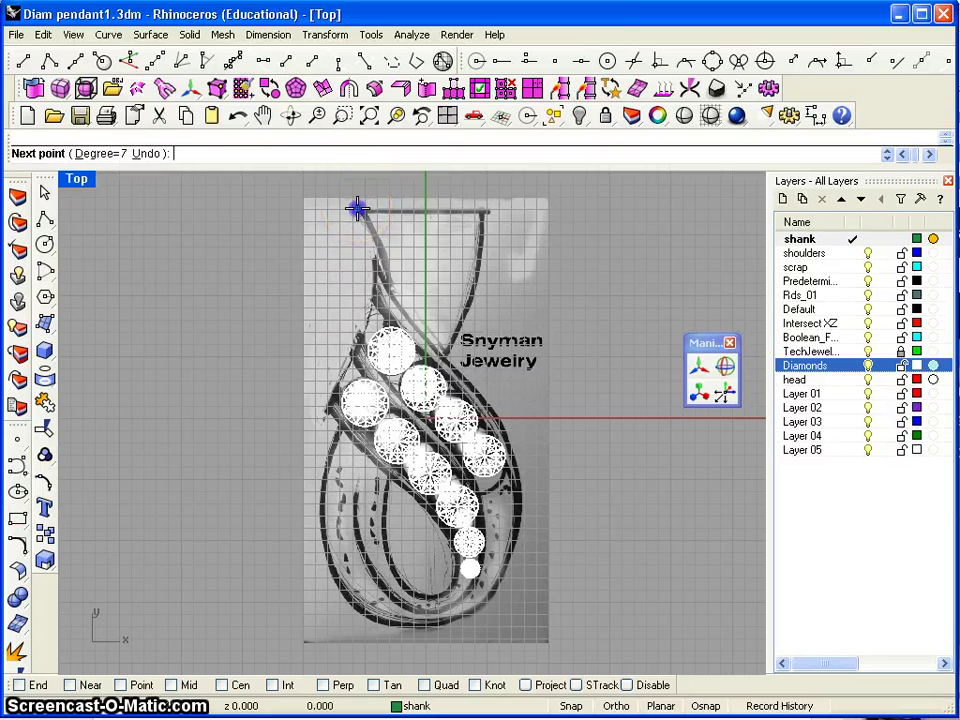
{"action": "left_click", "coordinate": [392, 289]}
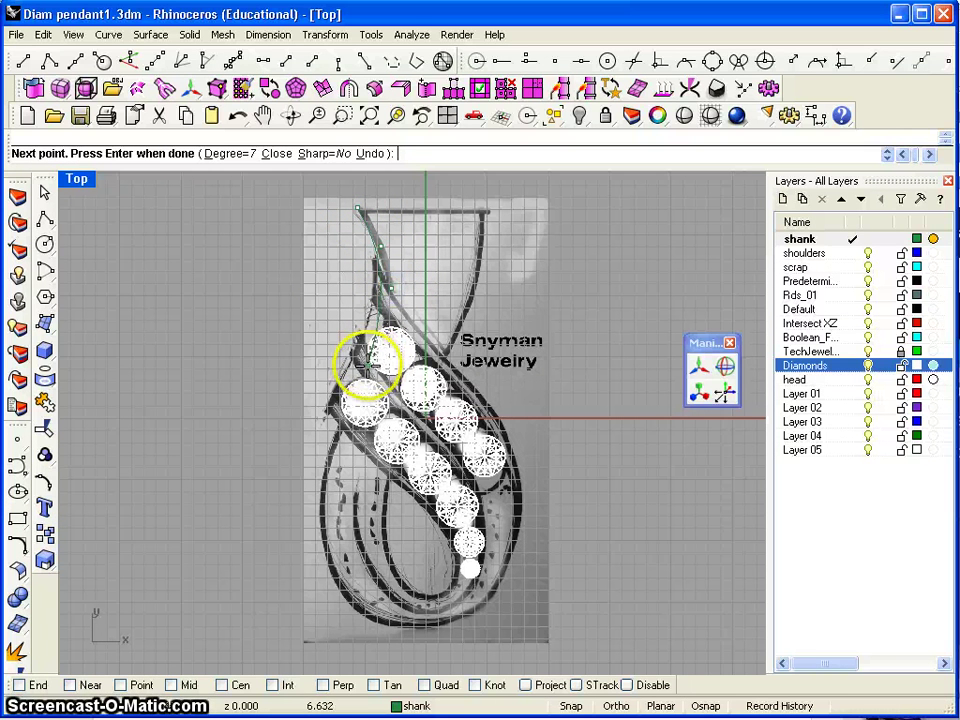
{"action": "left_click", "coordinate": [319, 498]}
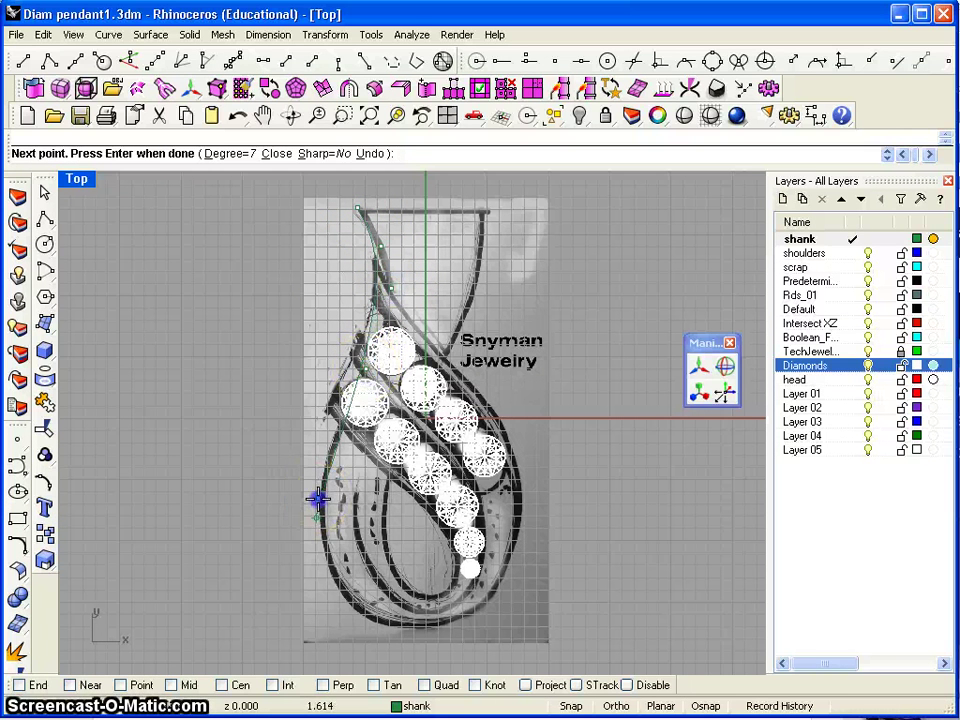
{"action": "left_click", "coordinate": [345, 608]}
{"action": "left_click", "coordinate": [456, 623]}
{"action": "left_click", "coordinate": [521, 523]}
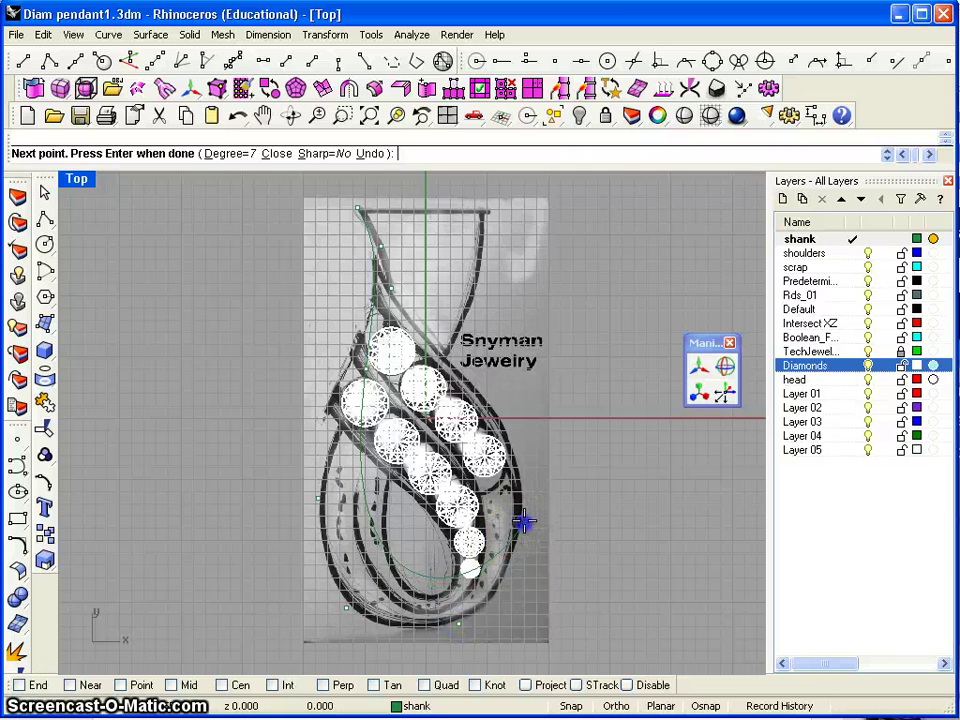
{"action": "left_click", "coordinate": [488, 400]}
{"action": "left_click", "coordinate": [488, 400]}
{"action": "left_click", "coordinate": [425, 335]}
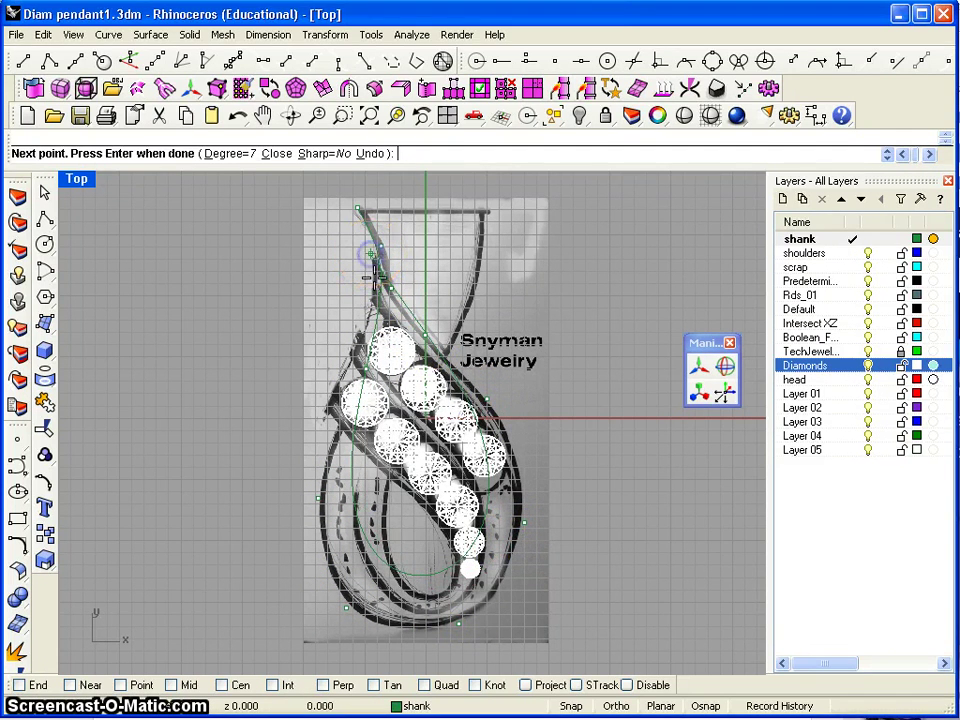
{"action": "left_click", "coordinate": [354, 321]}
{"action": "right_click", "coordinate": [357, 322]}
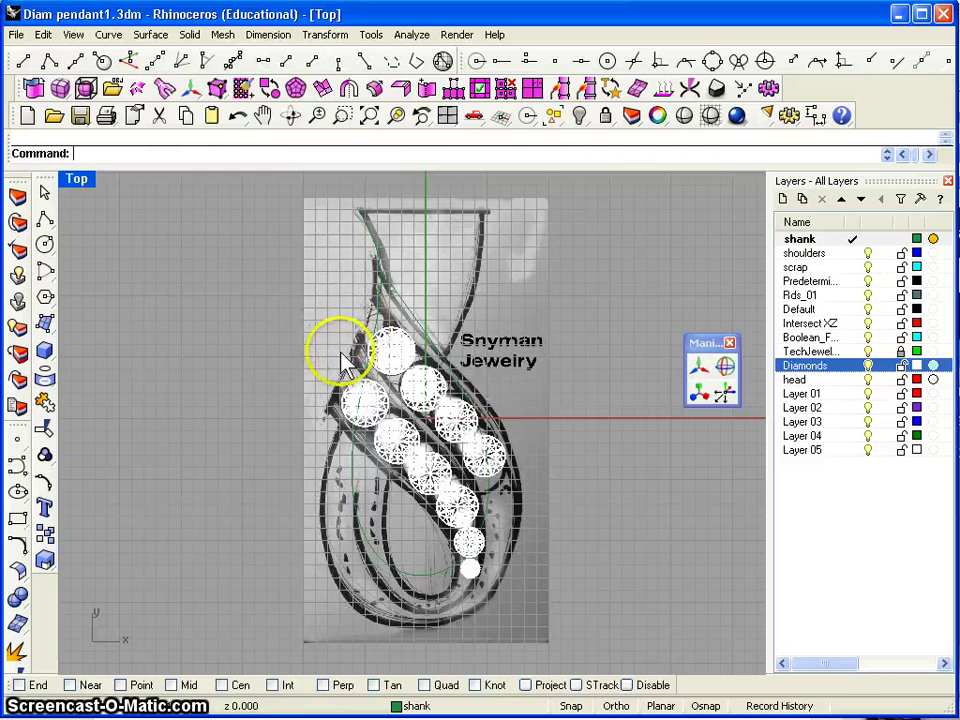
- Draw a second degree 7 control point curve from the bail's upper-right corner around the inner loop and back along the lower stone row
{"action": "left_click", "coordinate": [19, 542]}
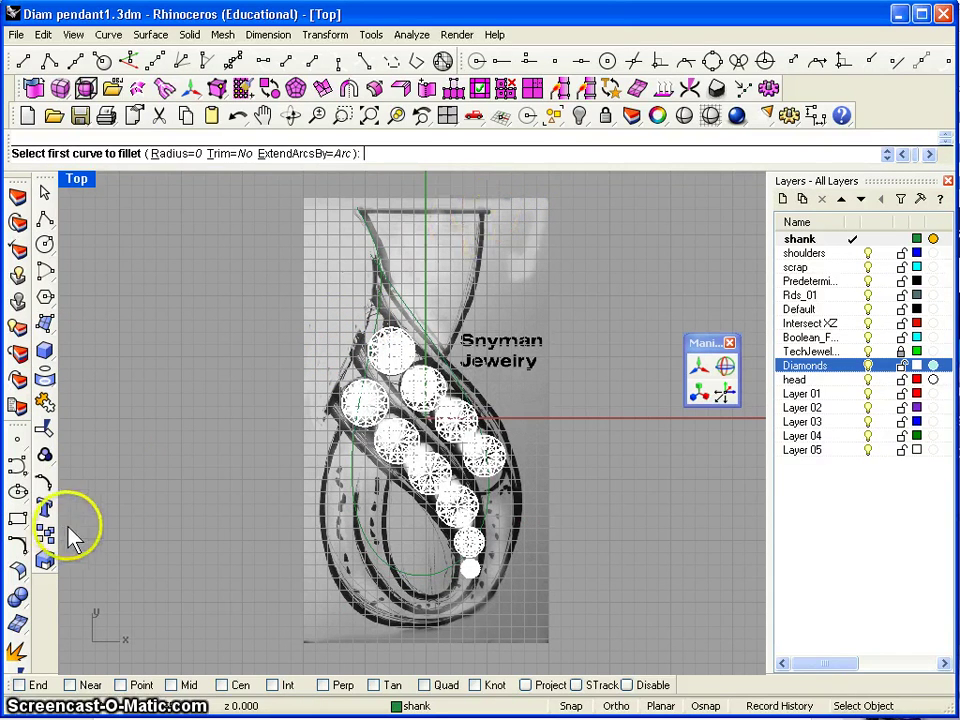
{"action": "left_click", "coordinate": [19, 466]}
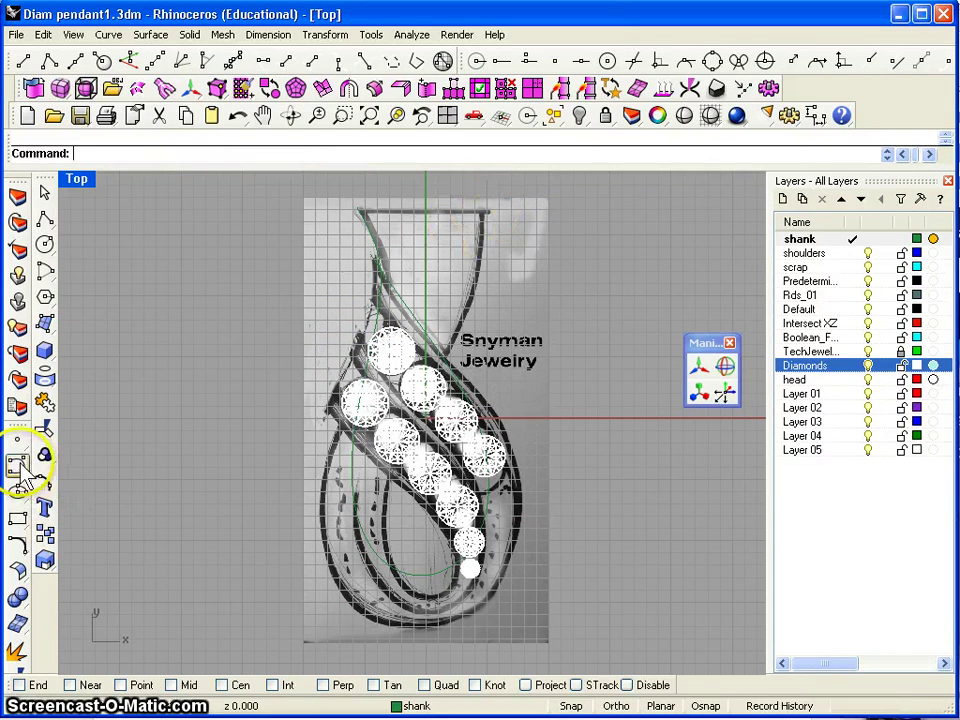
{"action": "left_click", "coordinate": [483, 209]}
{"action": "left_click", "coordinate": [476, 276]}
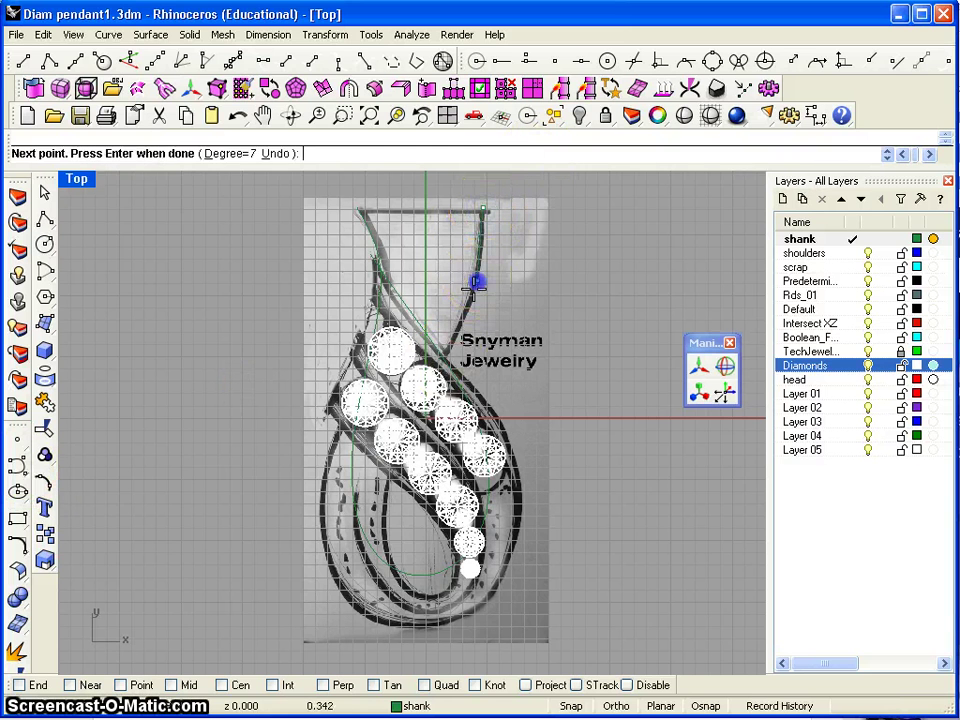
{"action": "left_click", "coordinate": [456, 338]}
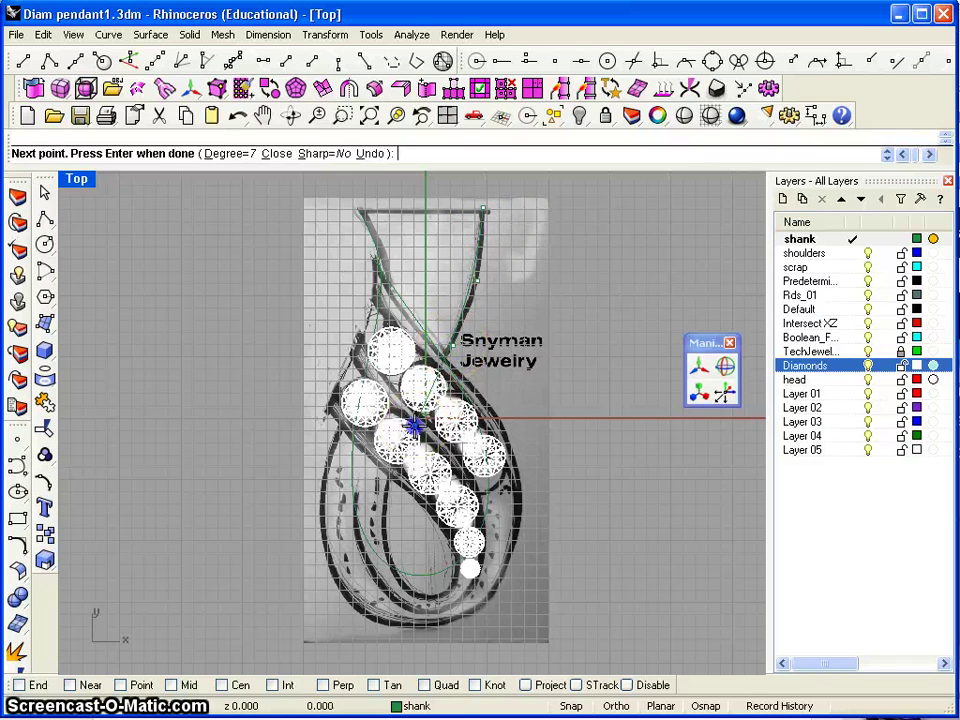
{"action": "left_click", "coordinate": [377, 534]}
{"action": "left_click", "coordinate": [420, 586]}
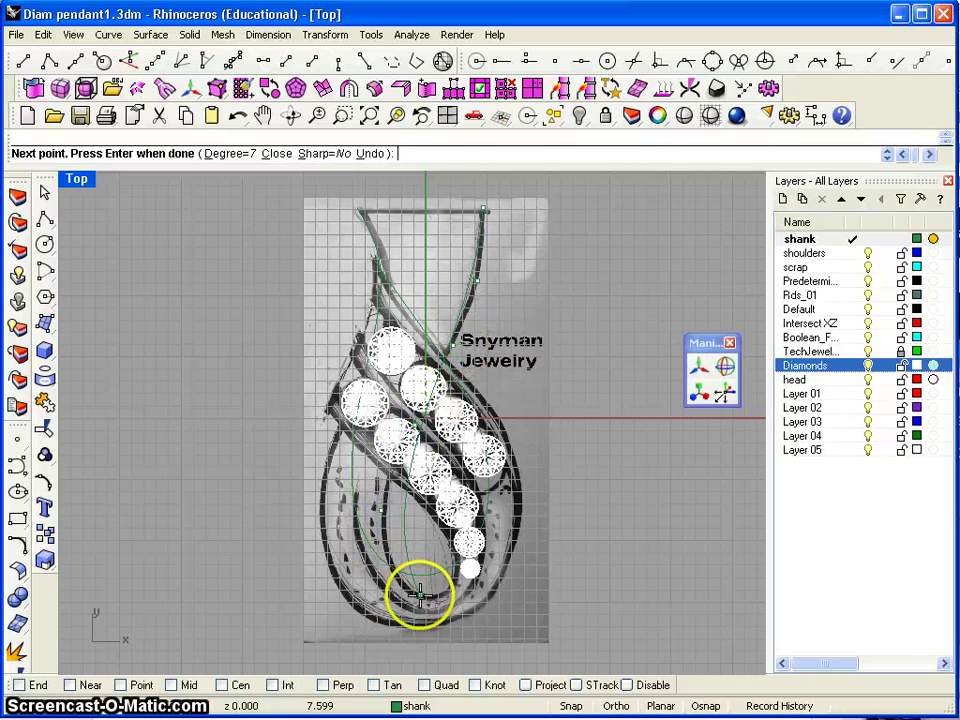
{"action": "left_click", "coordinate": [473, 543]}
{"action": "left_click", "coordinate": [450, 537]}
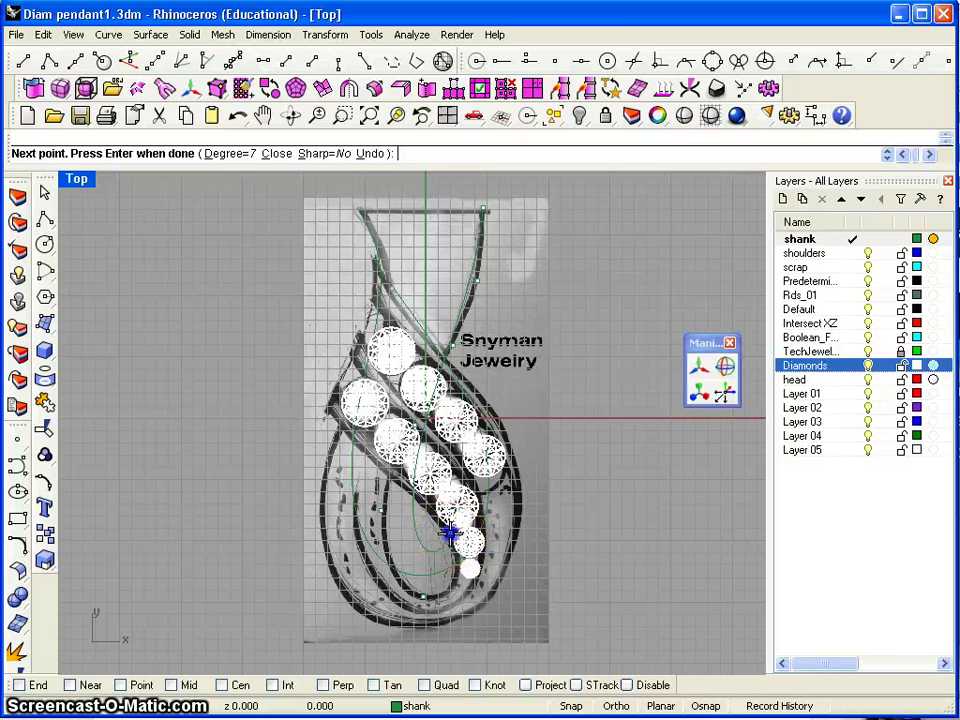
{"action": "left_click", "coordinate": [377, 462]}
{"action": "left_click", "coordinate": [431, 513]}
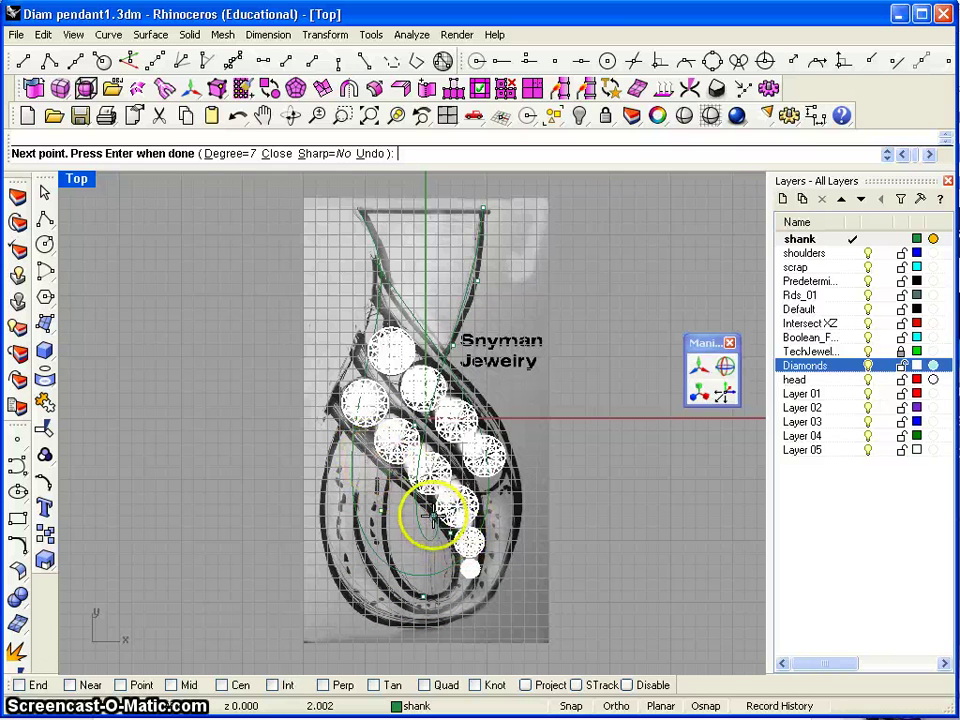
{"action": "left_click", "coordinate": [364, 452]}
{"action": "left_click", "coordinate": [418, 468]}
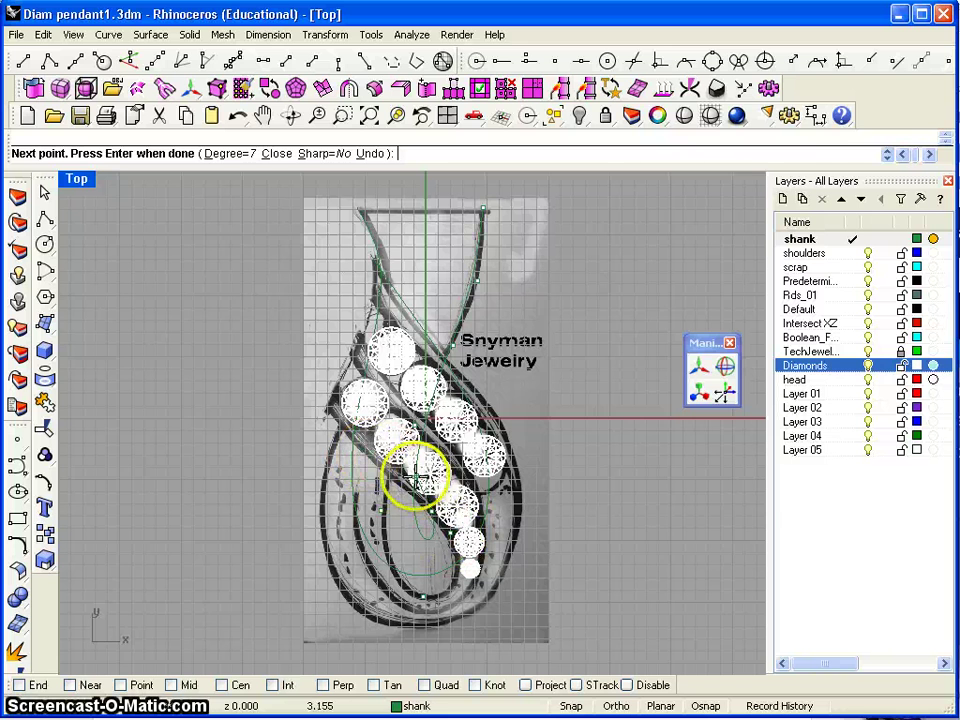
{"action": "left_click", "coordinate": [369, 460]}
{"action": "left_click", "coordinate": [356, 440]}
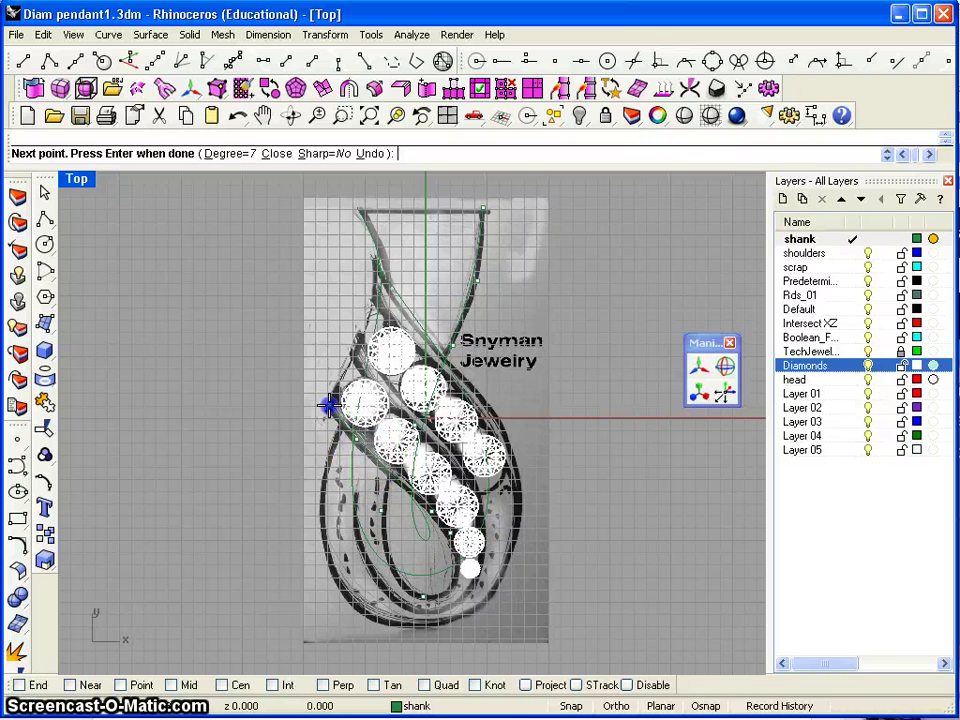
{"action": "left_click", "coordinate": [340, 467]}
{"action": "right_click", "coordinate": [339, 468]}
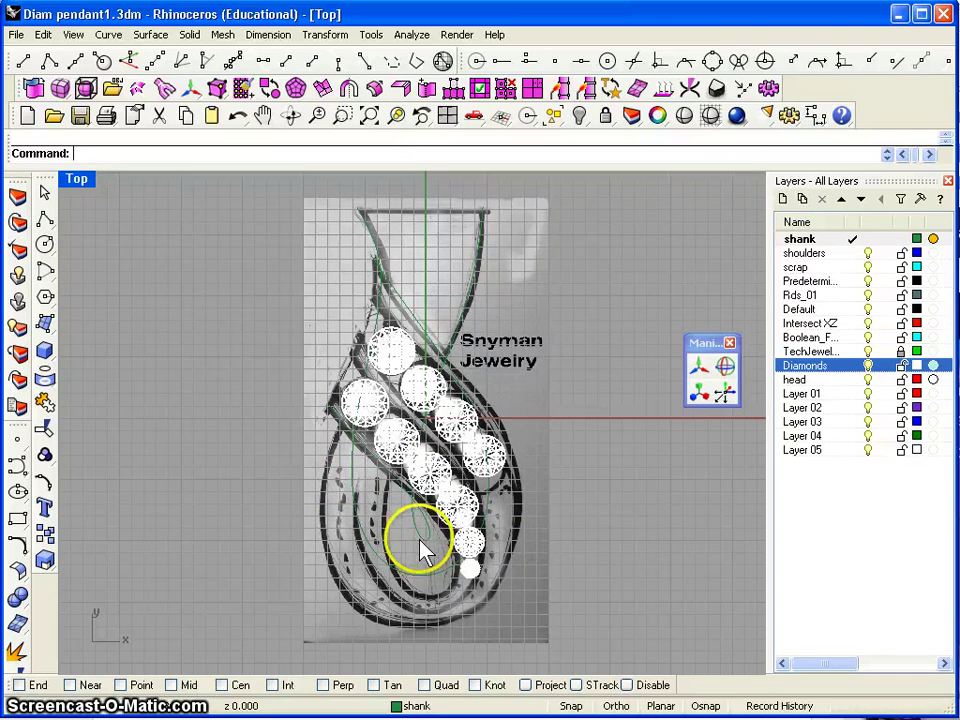
- Hide the background sketch with BackgroundBitmap to inspect the two curves and diamonds alone, and show it again
{"action": "scroll", "coordinate": [420, 548], "scroll_direction": "up", "scroll_amount": 2}
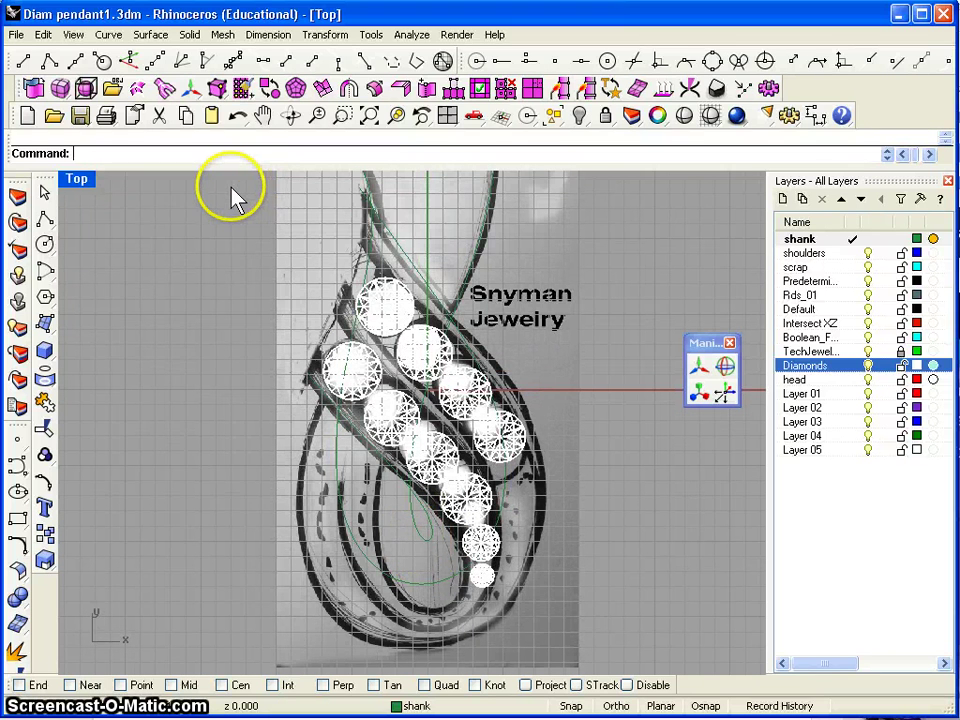
{"action": "type", "text": "Back"}
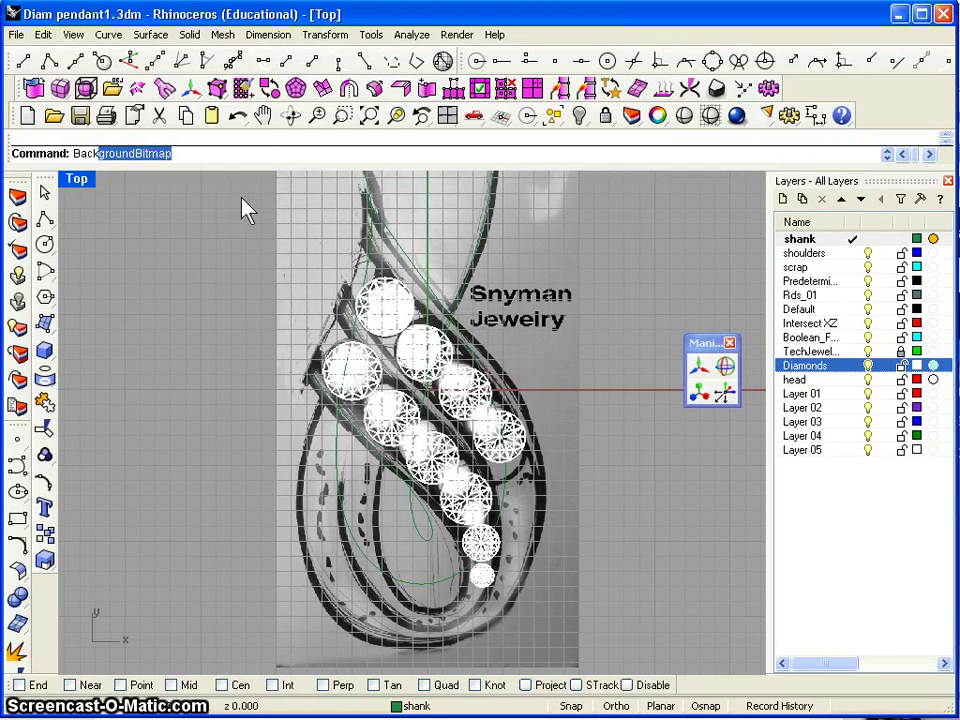
{"action": "right_click", "coordinate": [251, 192]}
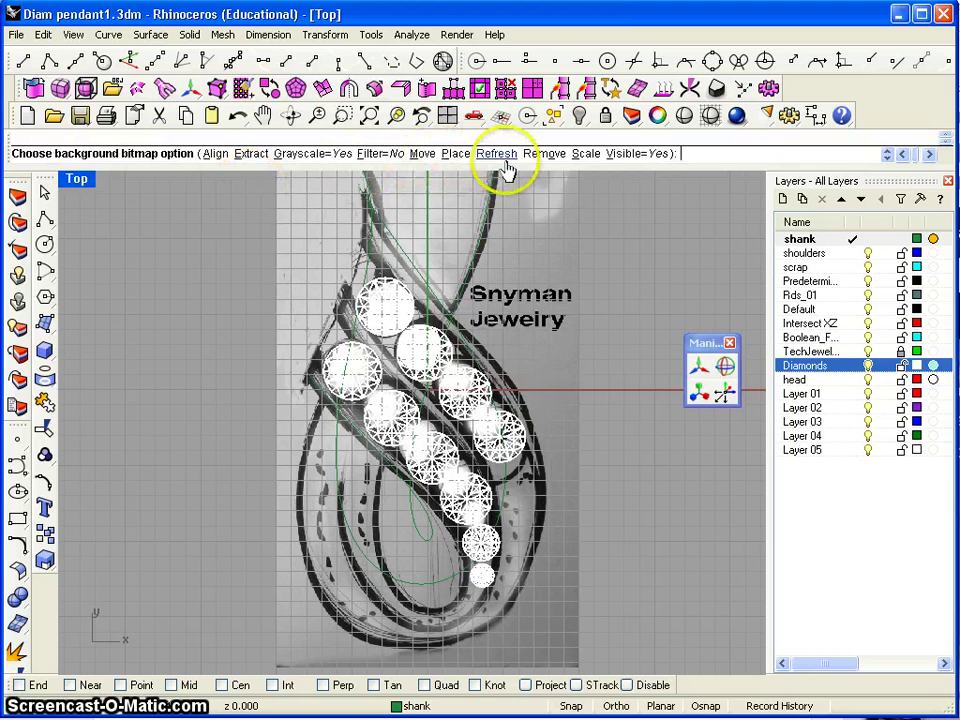
{"action": "left_click", "coordinate": [633, 155]}
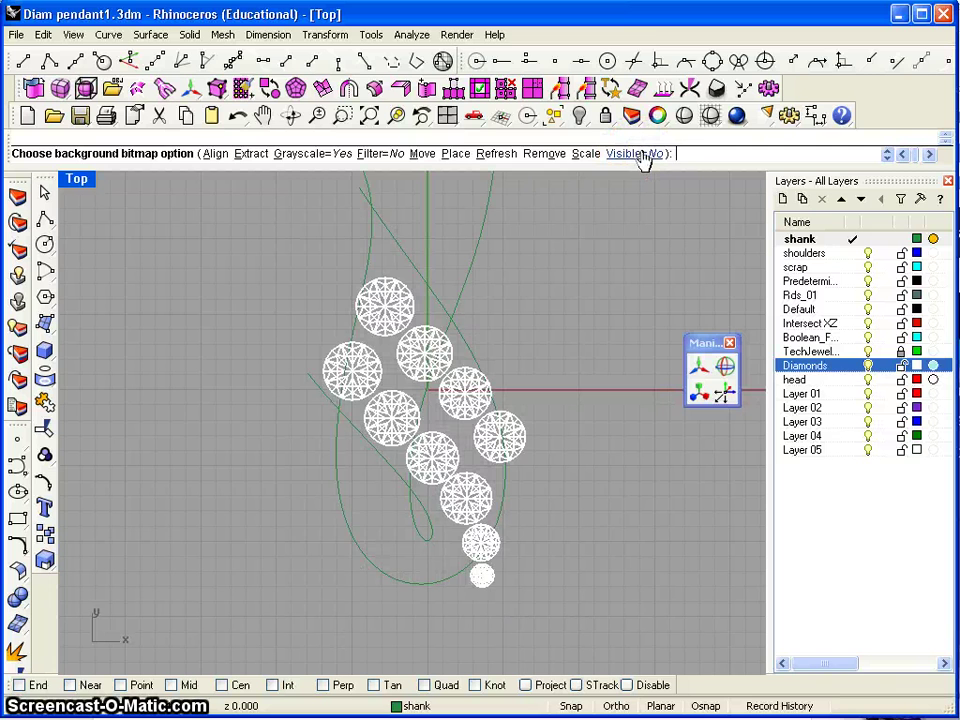
{"action": "left_click", "coordinate": [643, 155]}
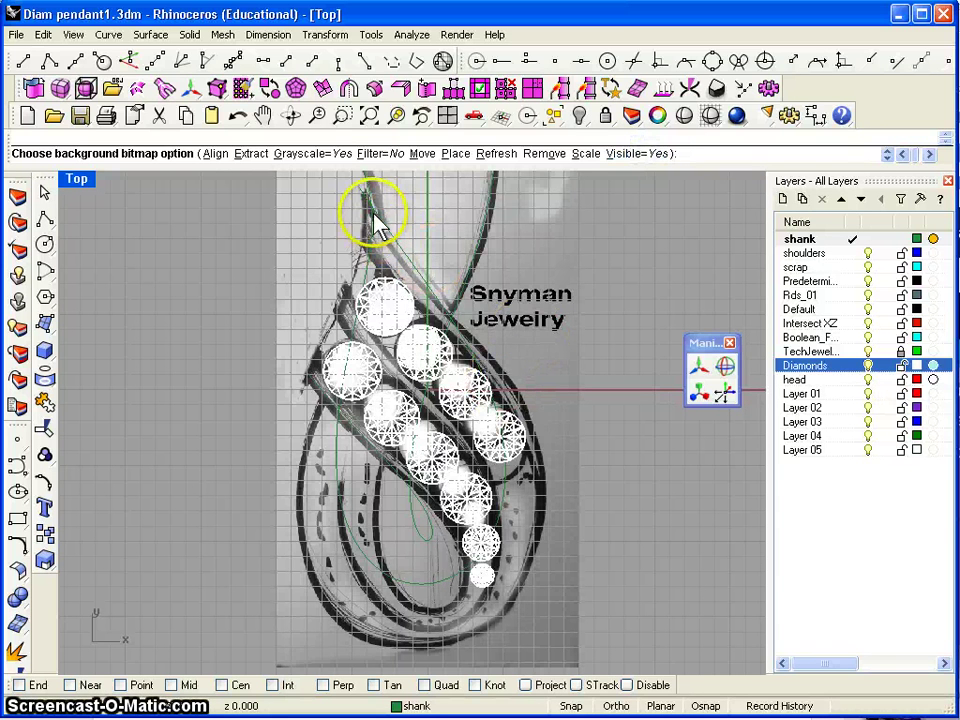
{"action": "scroll", "coordinate": [445, 260], "scroll_direction": "down", "scroll_amount": 2}
{"action": "right_click_drag", "start_coordinate": [443, 261], "coordinate": [416, 403]}
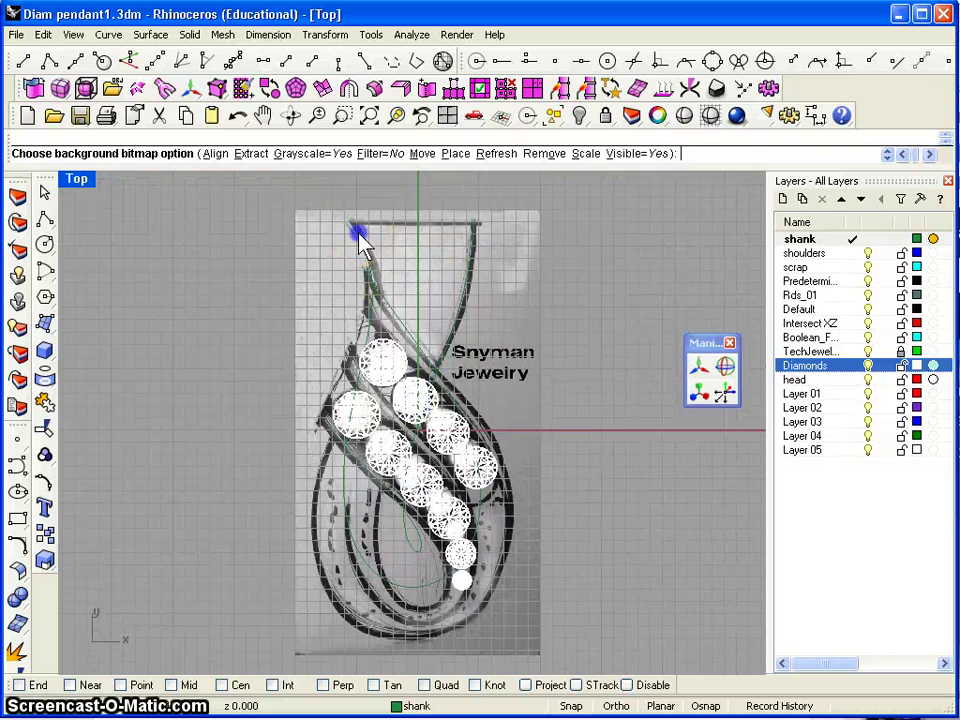
- Leave the background bitmap options and turn on the control points of the outer loop curve
{"action": "key", "text": "Escape"}
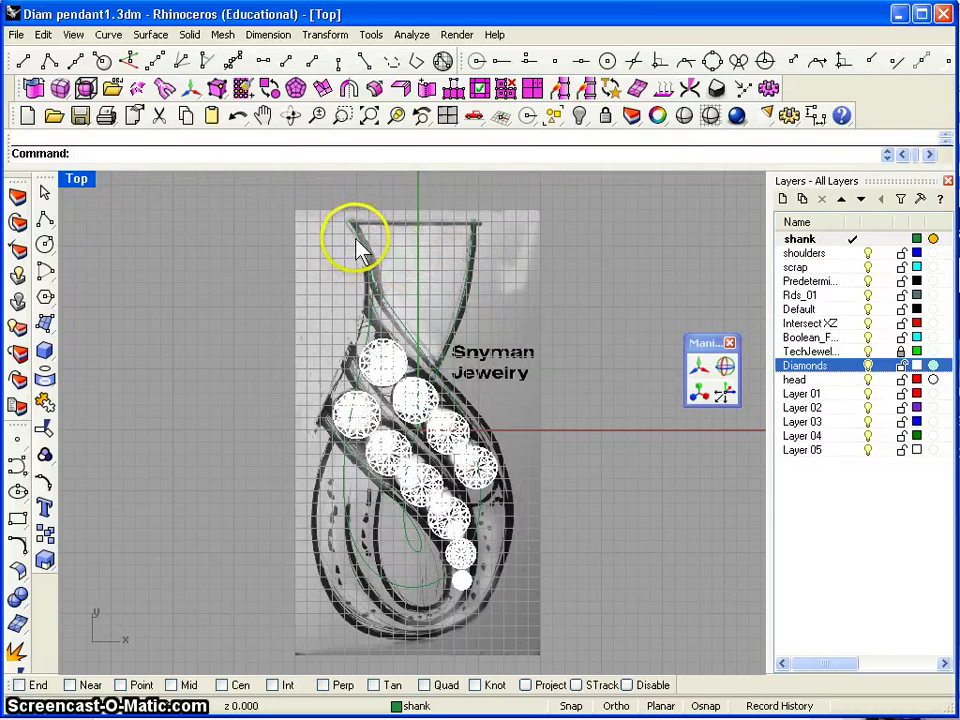
{"action": "left_click", "coordinate": [357, 243]}
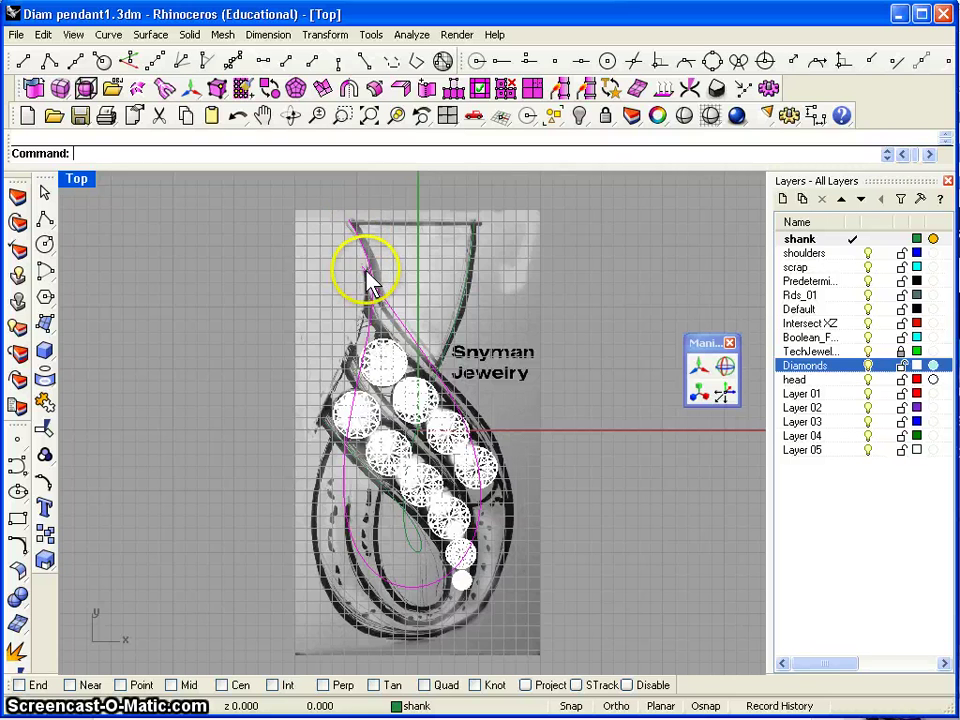
{"action": "key", "text": "F10"}
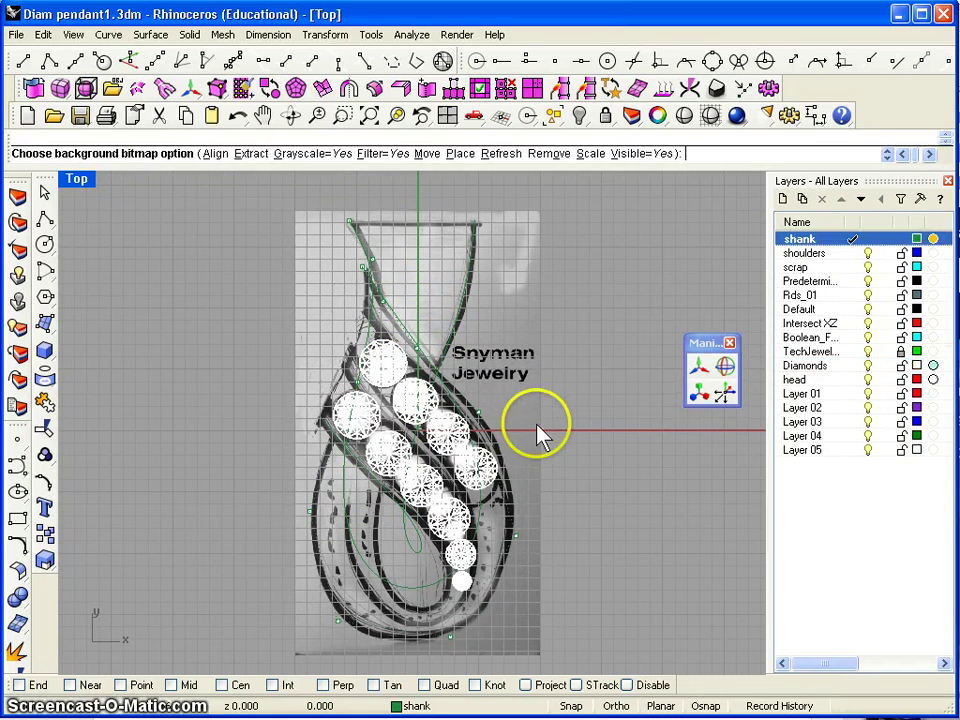
- Change the shank layer's color to Yellow so the traced curves stand out against the sketch
{"action": "left_click", "coordinate": [916, 239]}
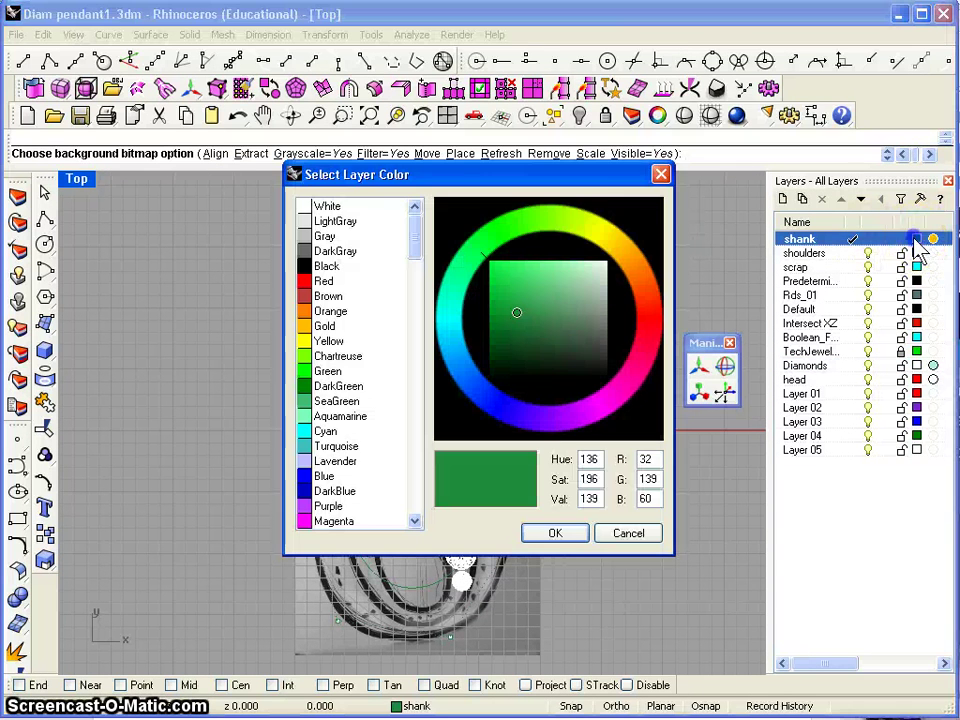
{"action": "left_click", "coordinate": [600, 239]}
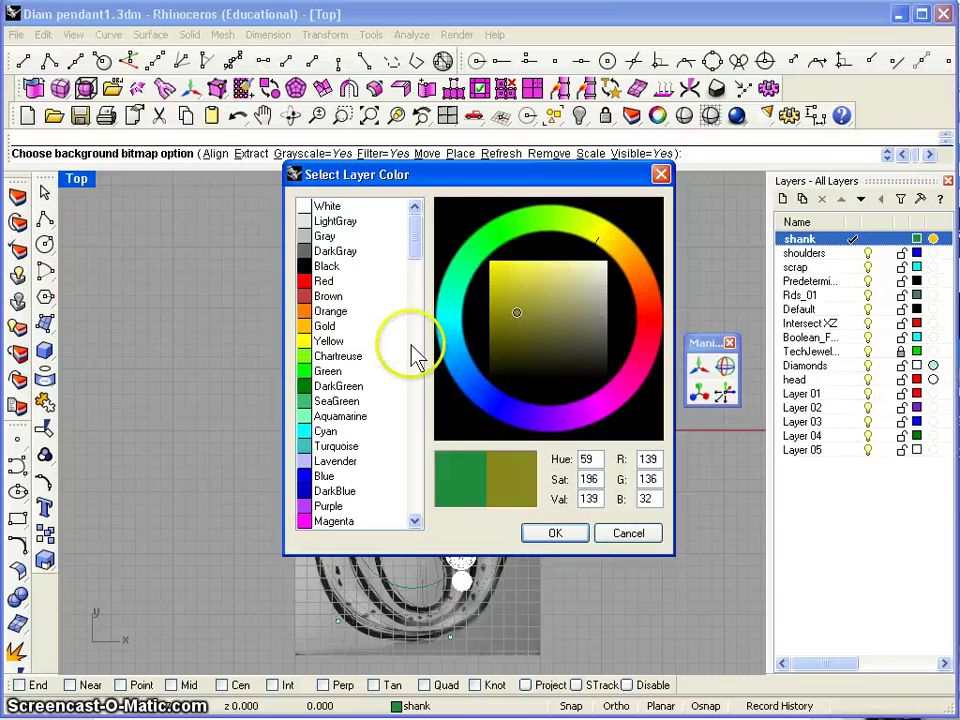
{"action": "left_click", "coordinate": [318, 341]}
{"action": "left_click", "coordinate": [555, 533]}
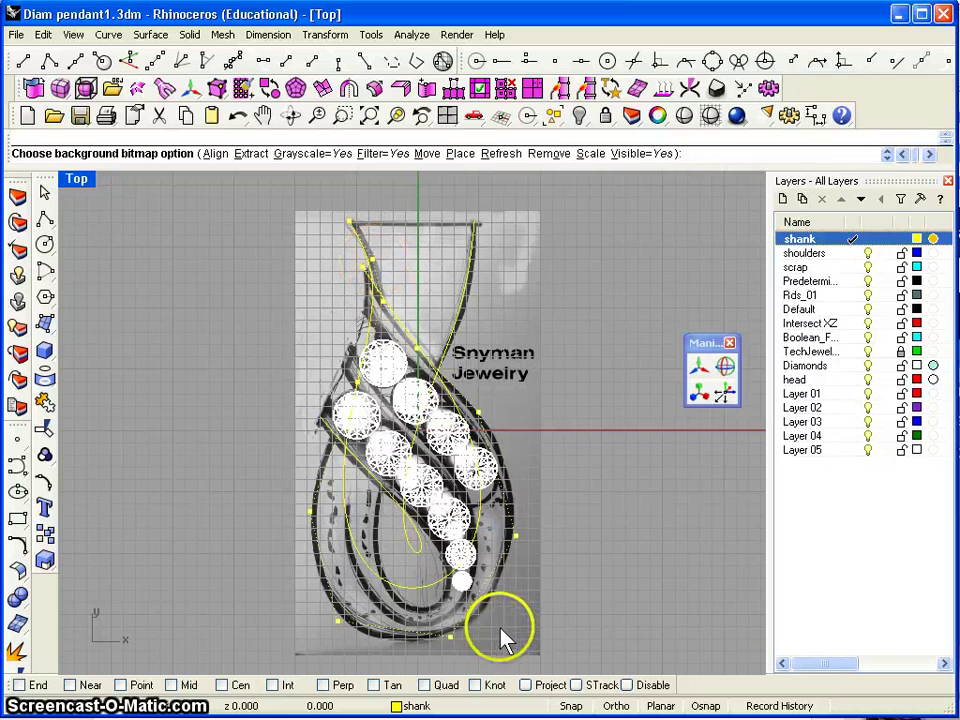
{"action": "right_click", "coordinate": [315, 512]}
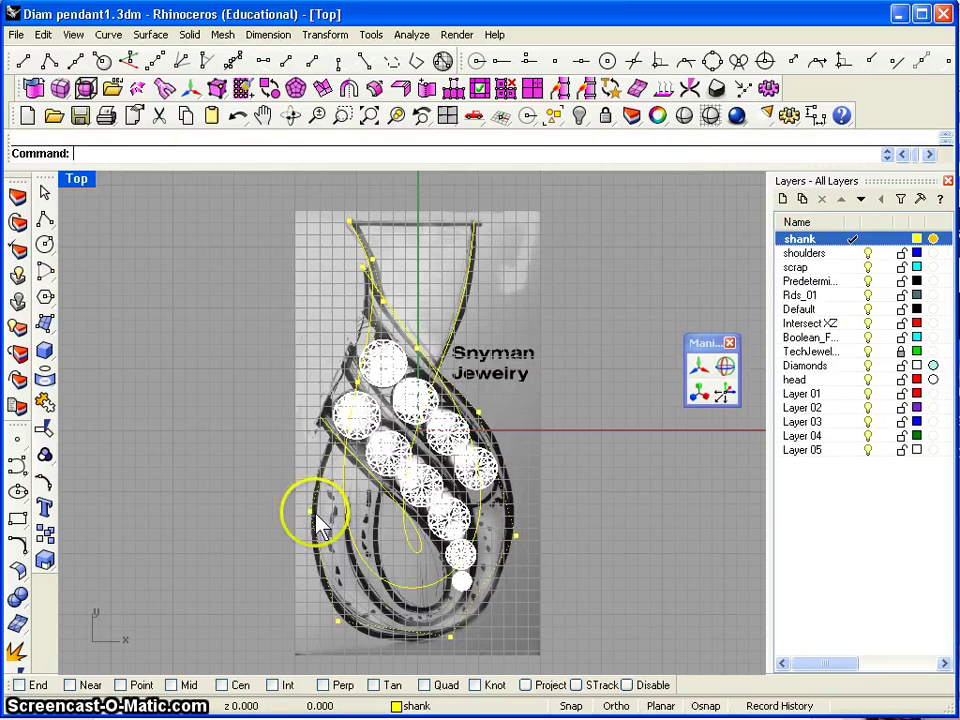
- Pull the outer curve's left and bottom control points outward so it follows the sketched outline of the outer loop
{"action": "left_click_drag", "start_coordinate": [308, 511], "coordinate": [234, 551]}
{"action": "scroll", "coordinate": [355, 555], "scroll_direction": "down", "scroll_amount": 2}
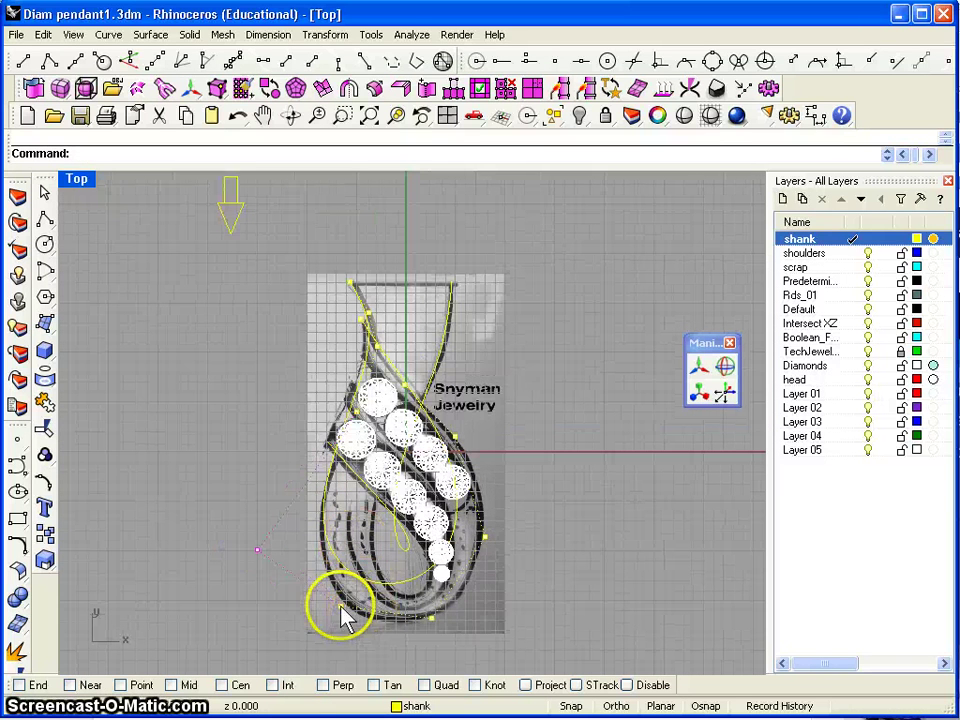
{"action": "left_click_drag", "start_coordinate": [341, 608], "coordinate": [310, 656]}
{"action": "left_click_drag", "start_coordinate": [431, 617], "coordinate": [465, 668]}
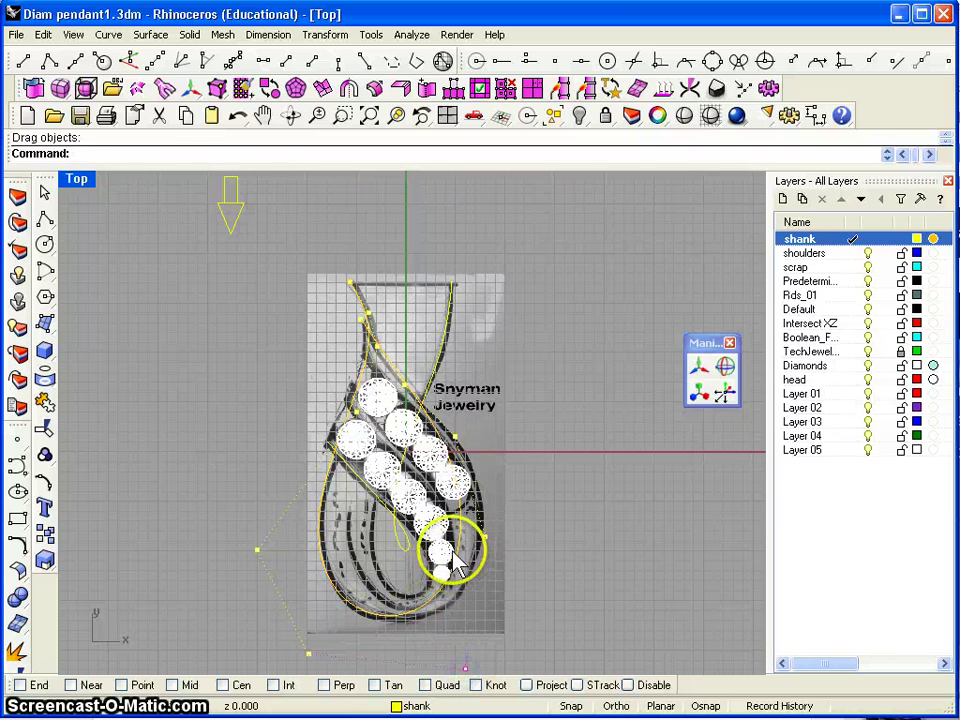
{"action": "middle_click_drag", "start_coordinate": [429, 484], "coordinate": [427, 480]}
{"action": "right_click_drag", "start_coordinate": [427, 480], "coordinate": [390, 357]}
{"action": "scroll", "coordinate": [404, 430], "scroll_direction": "up", "scroll_amount": 4}
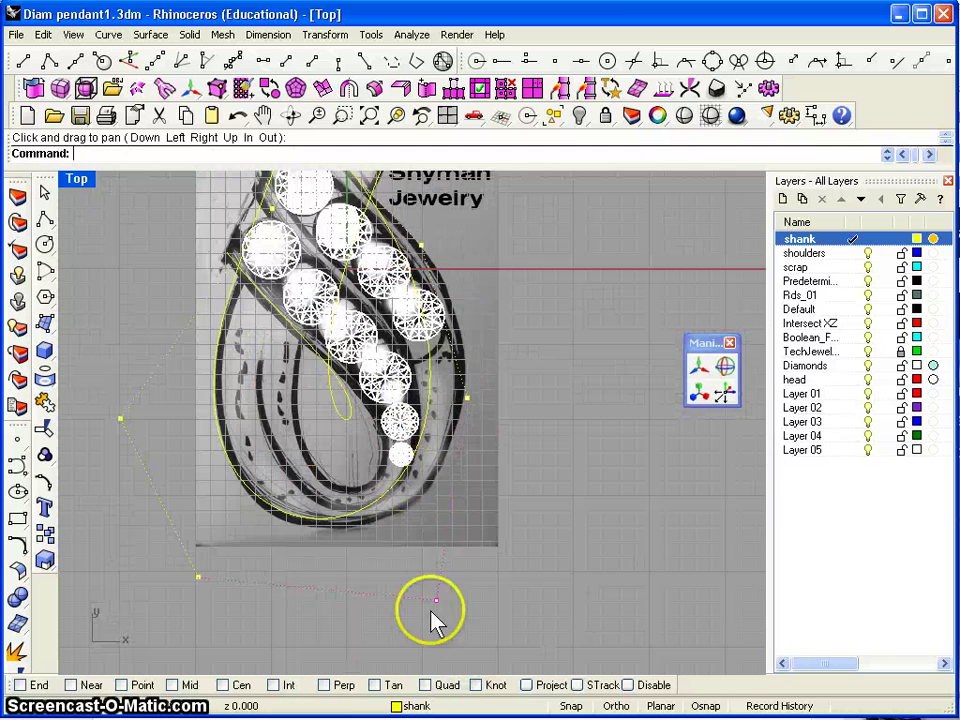
{"action": "left_click_drag", "start_coordinate": [436, 601], "coordinate": [457, 628]}
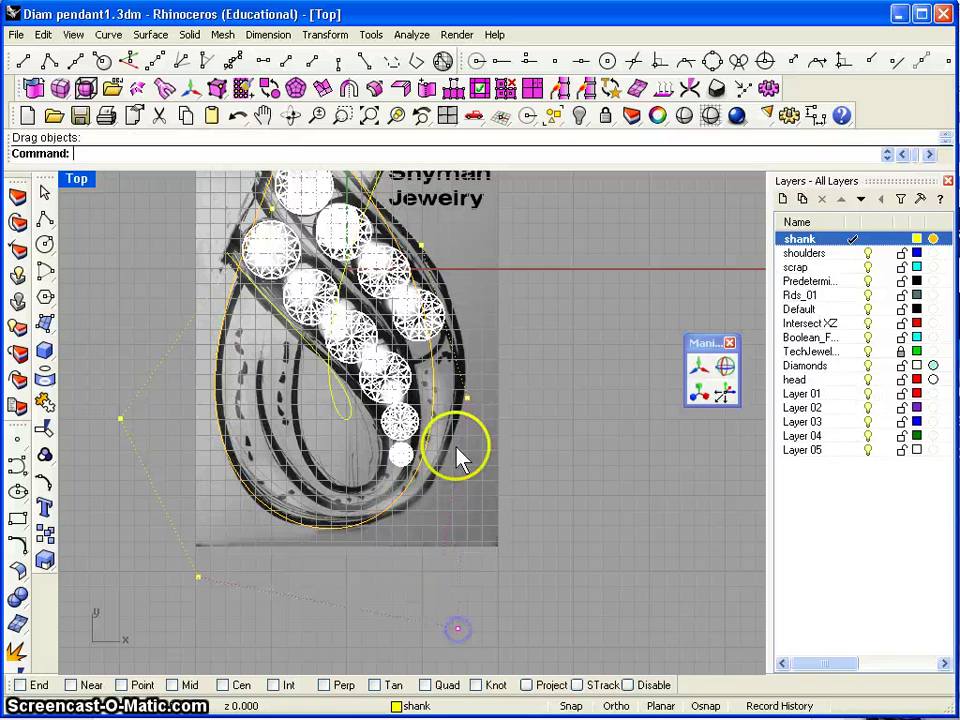
- Shape the outer curve's right side by moving its control points outward beside the loop and inward above the upper stone row
{"action": "left_click_drag", "start_coordinate": [467, 399], "coordinate": [528, 406]}
{"action": "left_click_drag", "start_coordinate": [421, 246], "coordinate": [457, 250]}
{"action": "right_click_drag", "start_coordinate": [430, 340], "coordinate": [485, 532]}
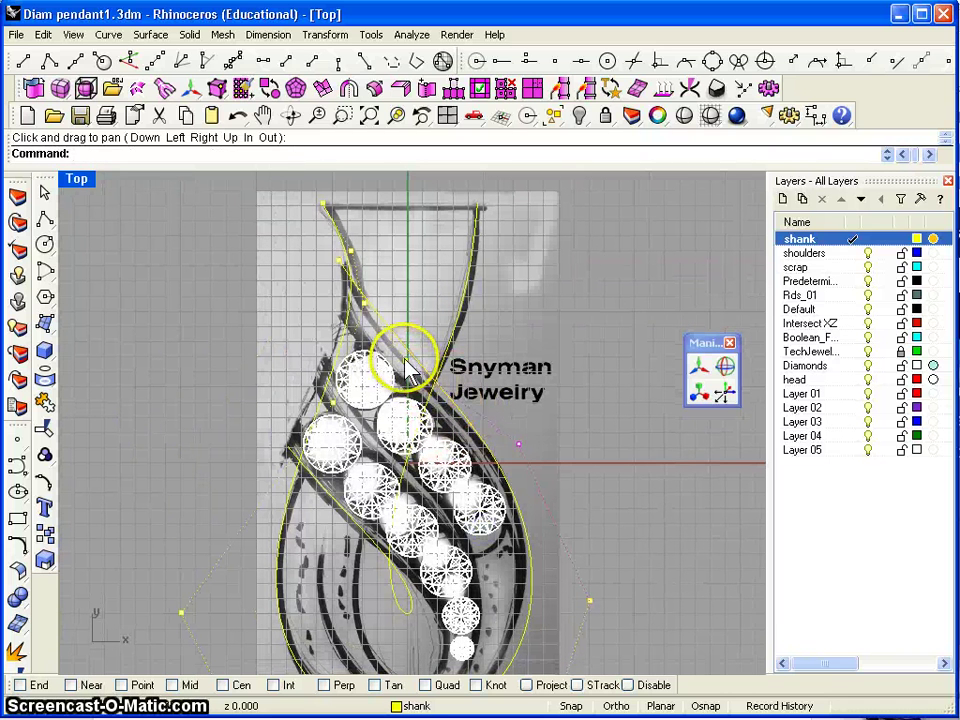
{"action": "left_click_drag", "start_coordinate": [403, 358], "coordinate": [398, 386]}
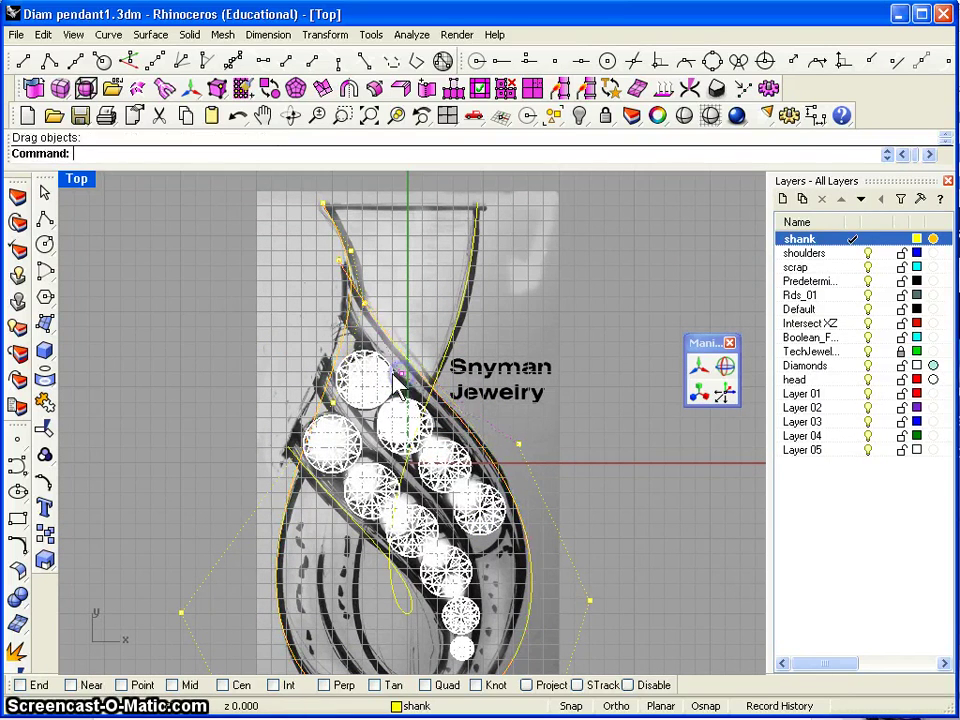
- Reposition the outer curve's control points near the bail's left edge and beside the first stones to match the sketch
{"action": "left_click_drag", "start_coordinate": [340, 265], "coordinate": [391, 304]}
{"action": "left_click", "coordinate": [360, 265]}
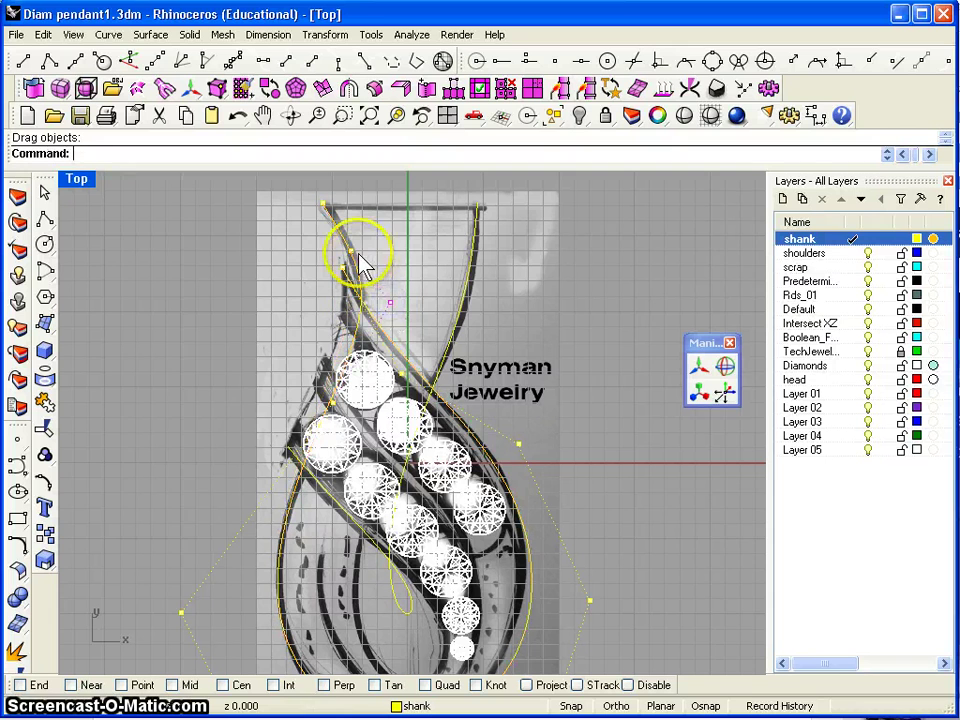
{"action": "mouse_move", "coordinate": [350, 251]}
{"action": "left_mouse_down"}
{"action": "mouse_move", "coordinate": [360, 248]}
{"action": "mouse_move", "coordinate": [352, 251]}
{"action": "left_mouse_up"}
{"action": "left_click", "coordinate": [336, 407]}
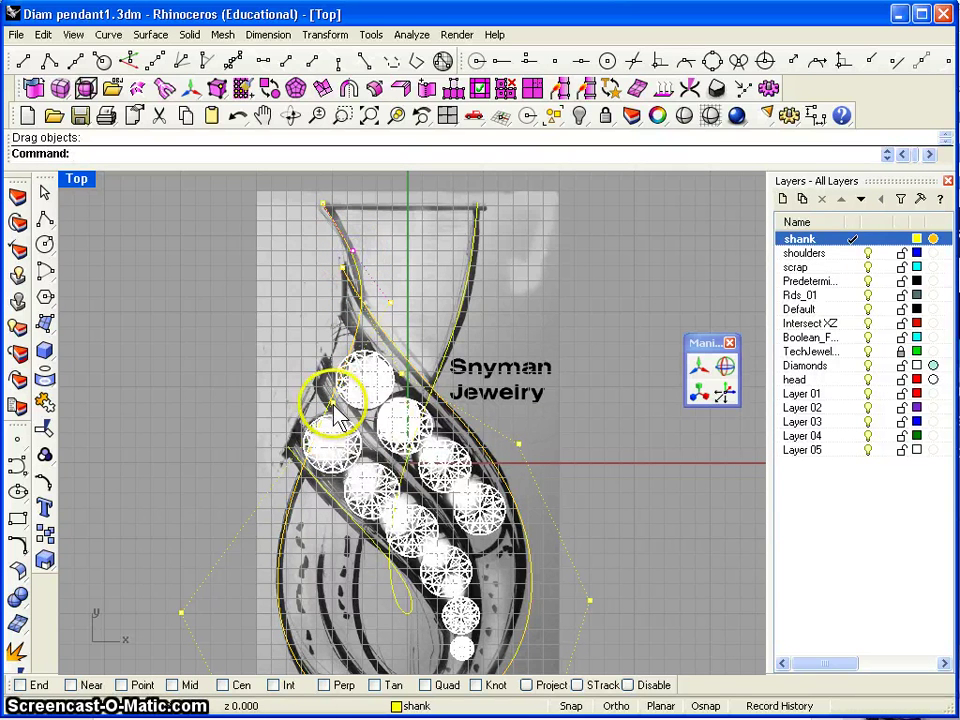
{"action": "left_click_drag", "start_coordinate": [336, 407], "coordinate": [325, 432]}
- Fine-tune the outer curve's far left and far right control points to align both sides with the loop's outline
{"action": "right_click_drag", "start_coordinate": [336, 503], "coordinate": [321, 356]}
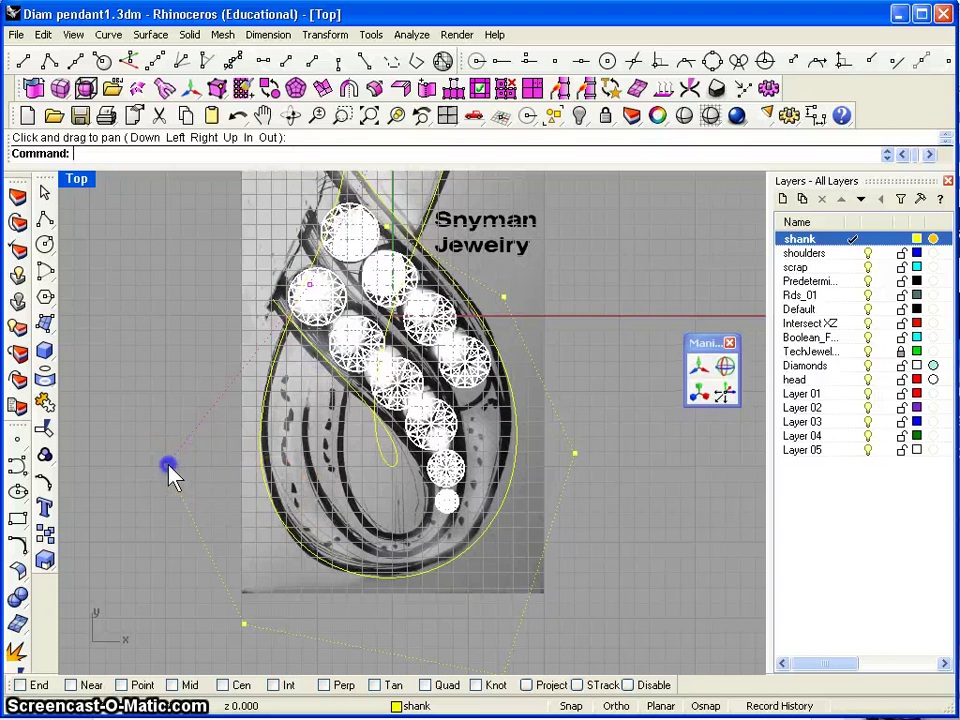
{"action": "left_click_drag", "start_coordinate": [168, 466], "coordinate": [173, 474]}
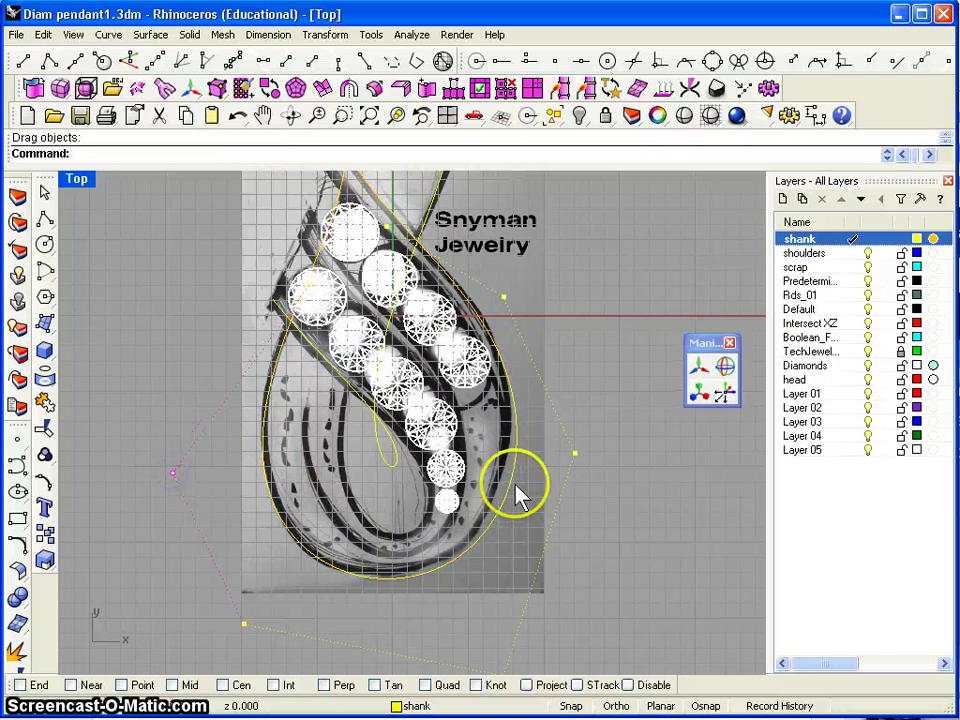
{"action": "left_click_drag", "start_coordinate": [574, 455], "coordinate": [559, 466]}
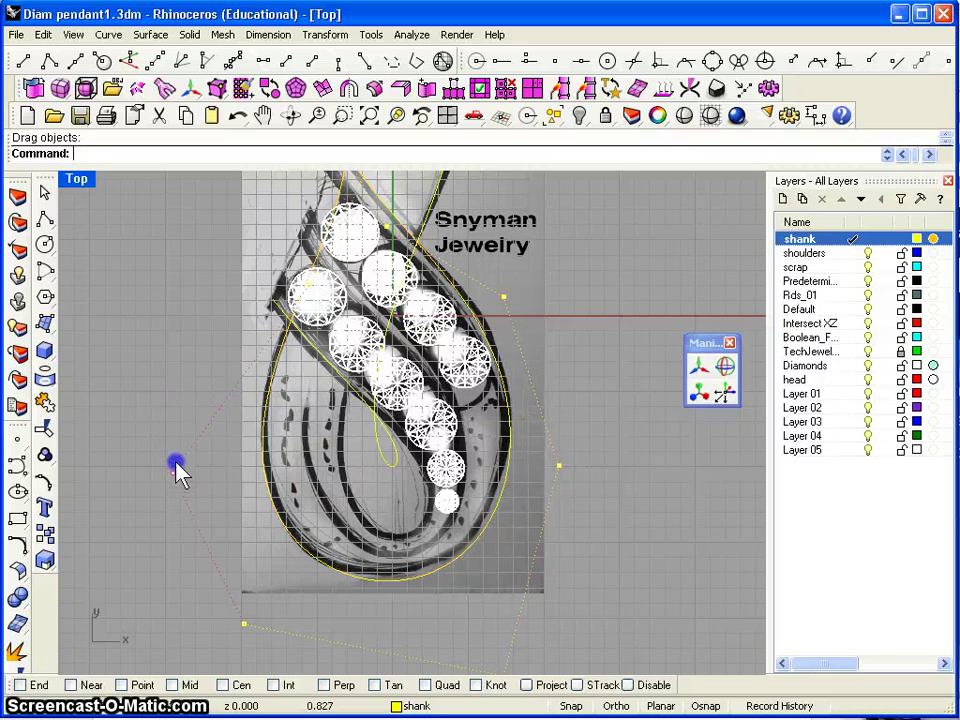
{"action": "left_click_drag", "start_coordinate": [175, 466], "coordinate": [166, 441]}
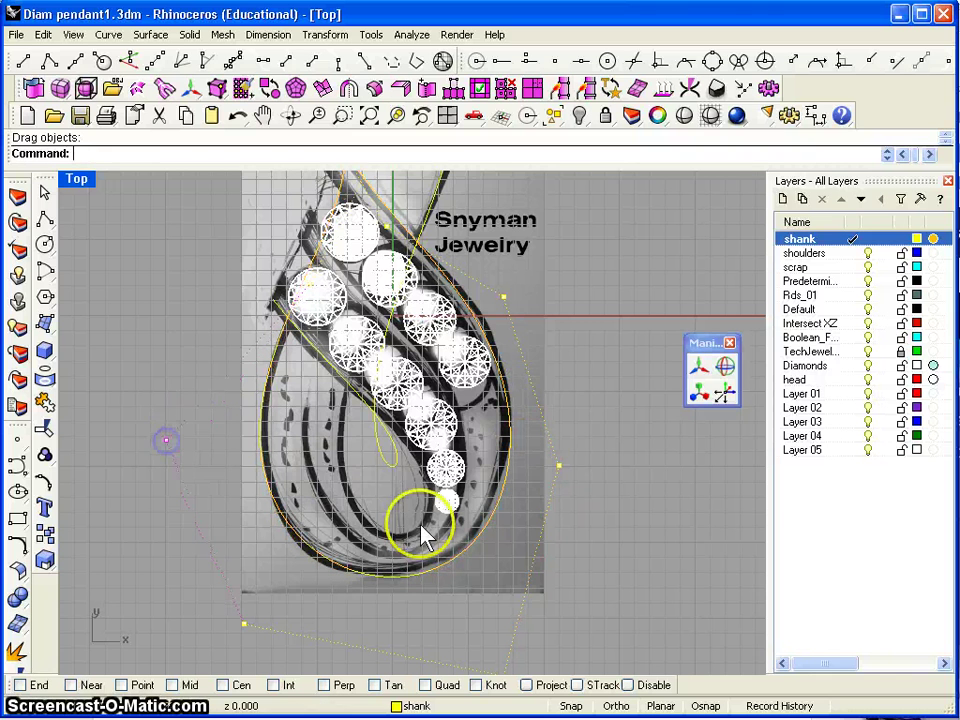
- Lower the outer curve's bottom-left control point and raise its bottom-right one to fit the loop's lower edge
{"action": "middle_click", "coordinate": [514, 541]}
{"action": "left_click_drag", "start_coordinate": [431, 550], "coordinate": [405, 459]}
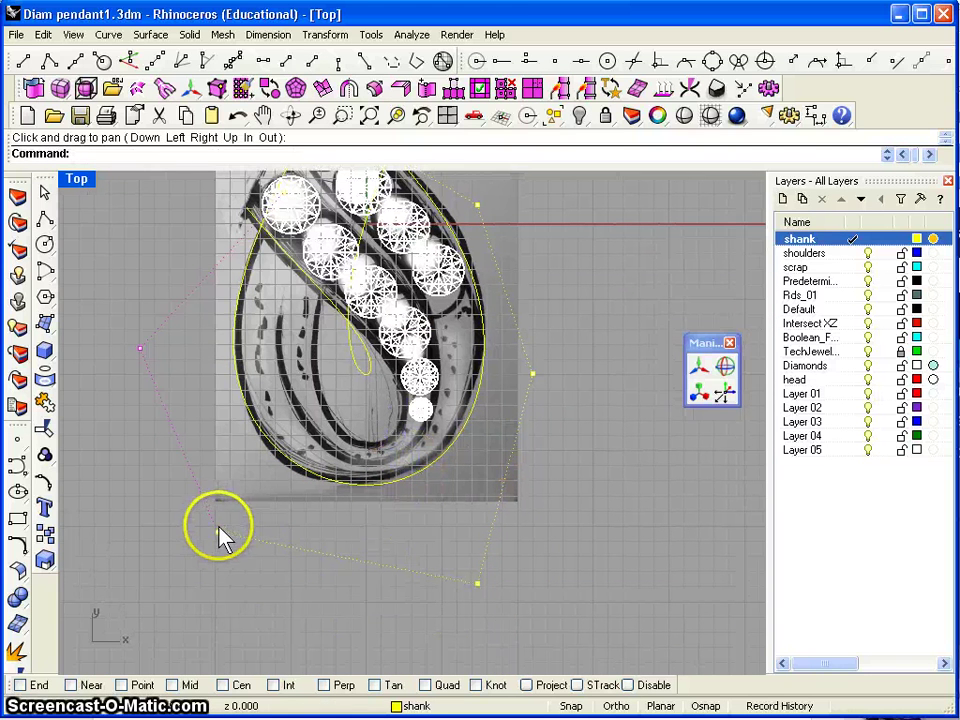
{"action": "left_click_drag", "start_coordinate": [219, 528], "coordinate": [214, 551]}
{"action": "left_click", "coordinate": [479, 582]}
{"action": "mouse_move", "coordinate": [478, 582]}
{"action": "left_mouse_down"}
{"action": "mouse_move", "coordinate": [479, 553]}
{"action": "mouse_move", "coordinate": [484, 561]}
{"action": "left_mouse_up"}
- Turn on the control points of the inner loop curve in place of the outer curve's
{"action": "middle_click", "coordinate": [475, 484]}
{"action": "left_click_drag", "start_coordinate": [454, 440], "coordinate": [528, 603]}
{"action": "key", "text": "Return"}
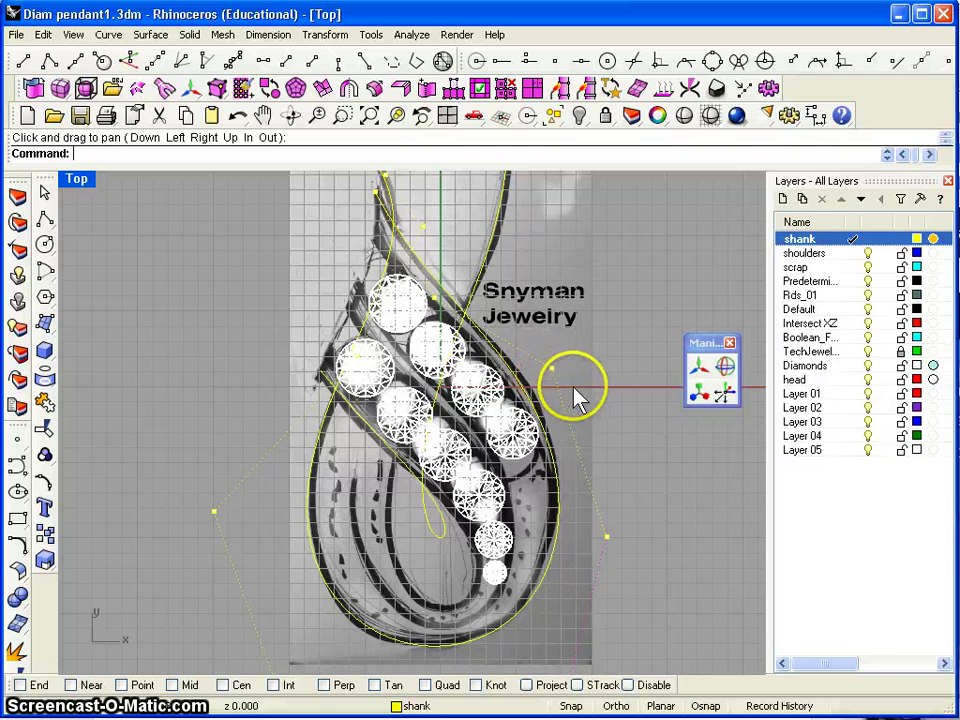
{"action": "left_click", "coordinate": [479, 270]}
{"action": "key", "text": "F10"}
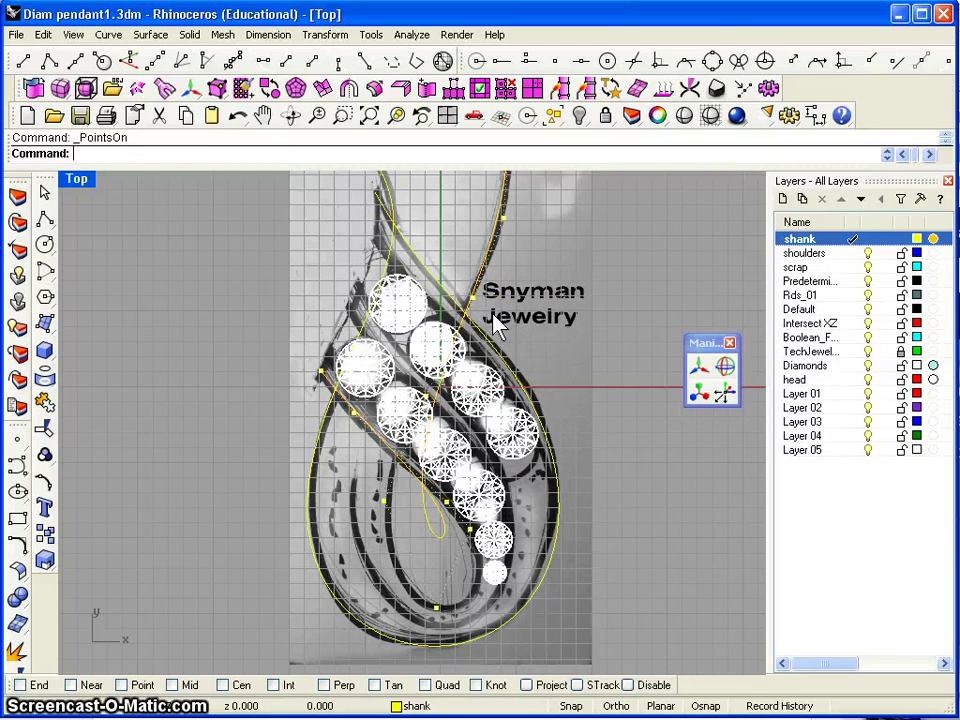
- Adjust the inner curve's two uppermost control points so it follows the sketched right edge of the bail
{"action": "type", "text": "pan"}
{"action": "key", "text": "Return"}
{"action": "left_click_drag", "start_coordinate": [510, 307], "coordinate": [448, 390]}
{"action": "key", "text": "Return"}
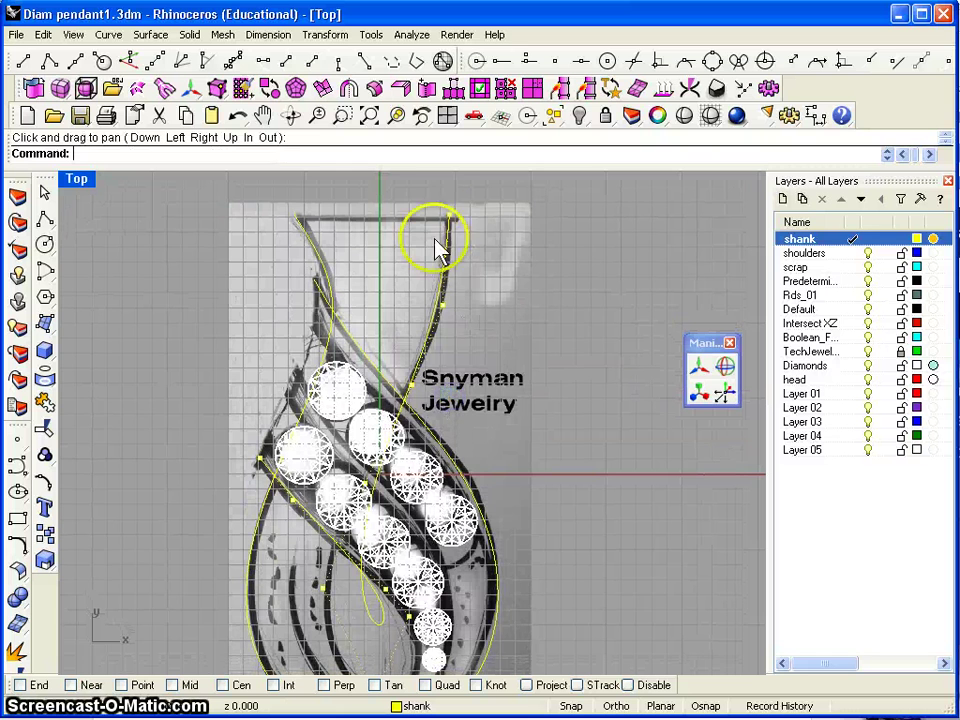
{"action": "left_click_drag", "start_coordinate": [452, 224], "coordinate": [452, 218]}
{"action": "left_click_drag", "start_coordinate": [443, 300], "coordinate": [453, 313]}
- Move the inner curve's control points below the bail, left of the opening and at its base outward to widen the inner loop
{"action": "key", "text": "Return"}
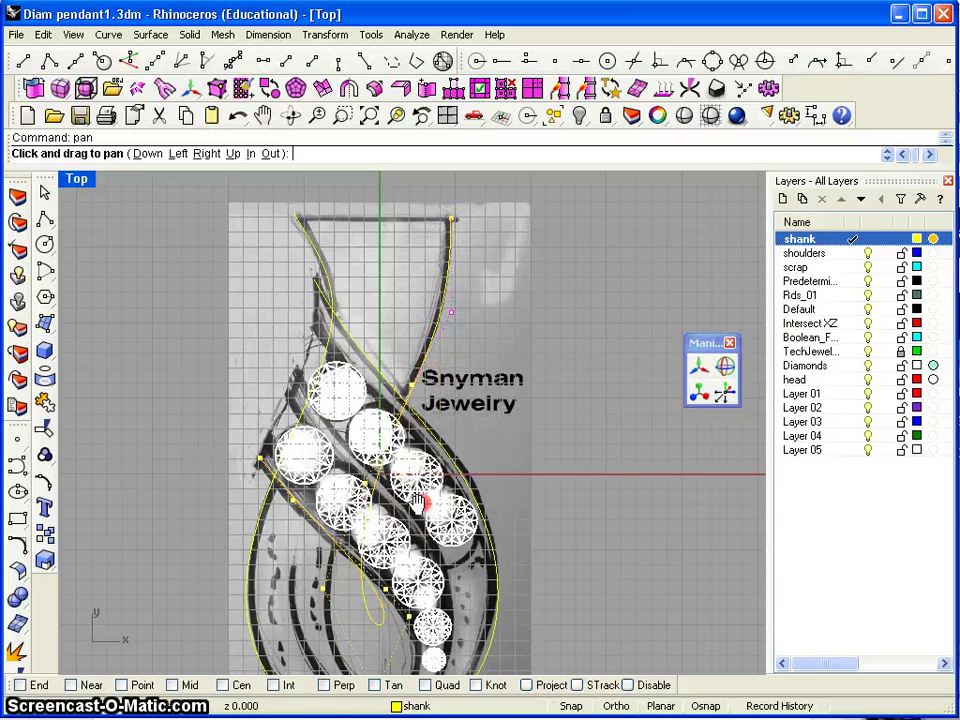
{"action": "left_click_drag", "start_coordinate": [424, 503], "coordinate": [426, 351]}
{"action": "right_click", "coordinate": [422, 345]}
{"action": "left_click_drag", "start_coordinate": [369, 332], "coordinate": [341, 352]}
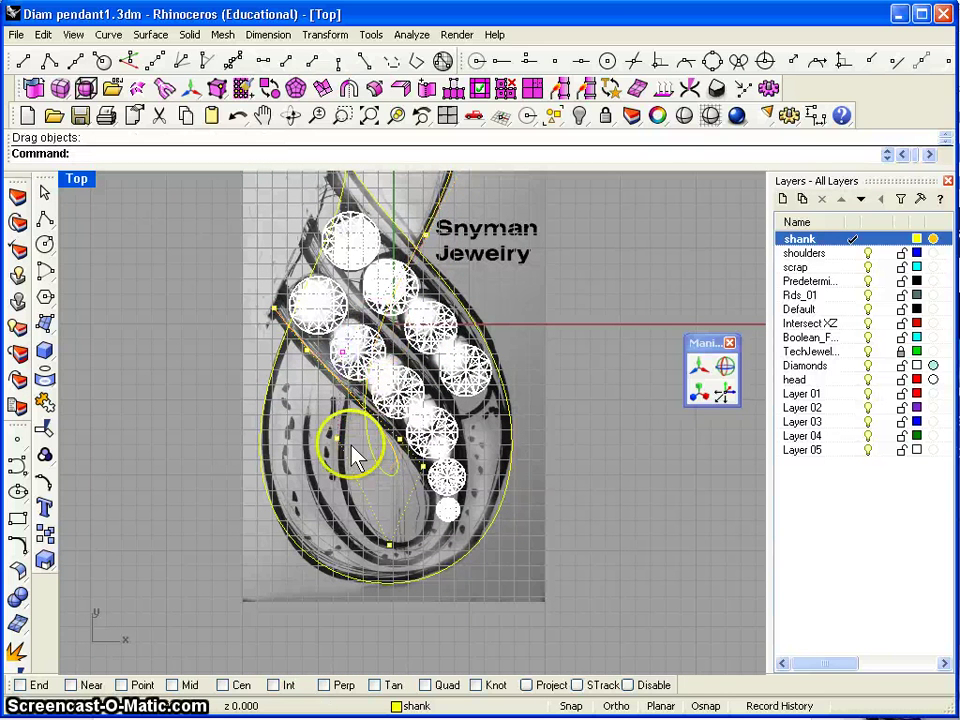
{"action": "left_click_drag", "start_coordinate": [357, 457], "coordinate": [279, 482]}
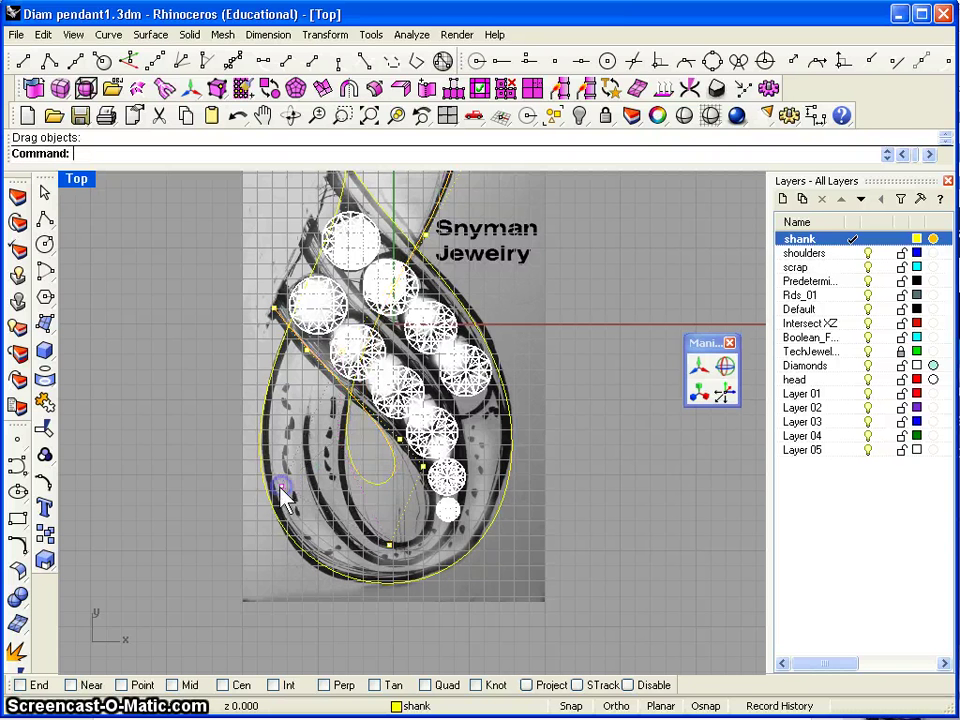
{"action": "left_click_drag", "start_coordinate": [388, 545], "coordinate": [372, 615]}
- Shape the inner curve's lower right and return side along the lower stone row by moving its remaining control points
{"action": "left_click", "coordinate": [430, 478]}
{"action": "left_click_drag", "start_coordinate": [449, 525], "coordinate": [497, 576]}
{"action": "left_click", "coordinate": [401, 426]}
{"action": "left_click_drag", "start_coordinate": [401, 444], "coordinate": [434, 430]}
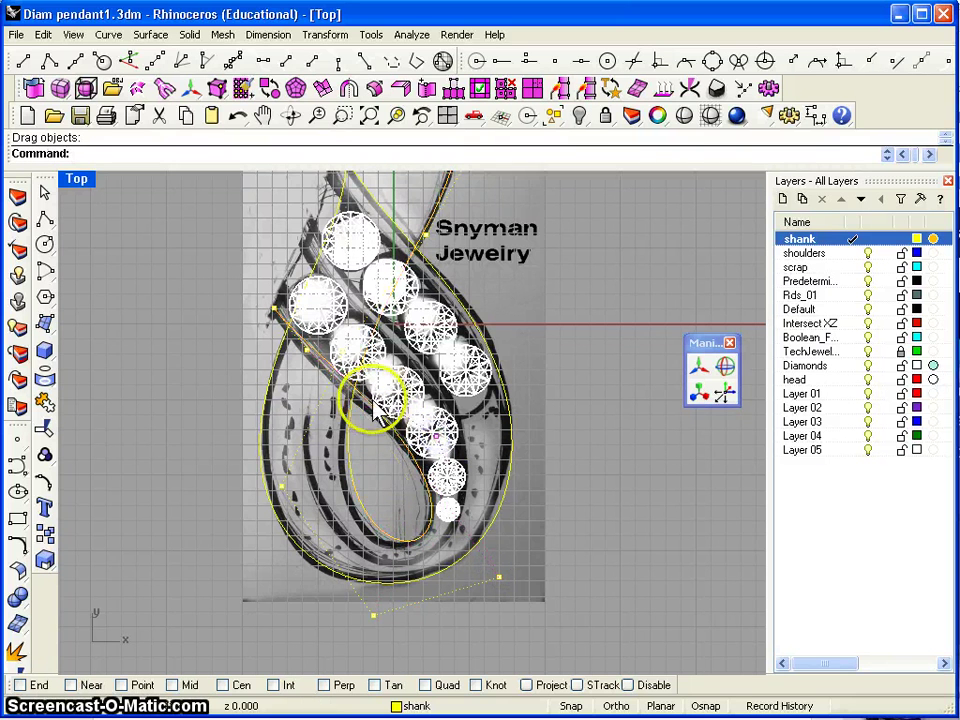
{"action": "left_click_drag", "start_coordinate": [307, 349], "coordinate": [323, 374]}
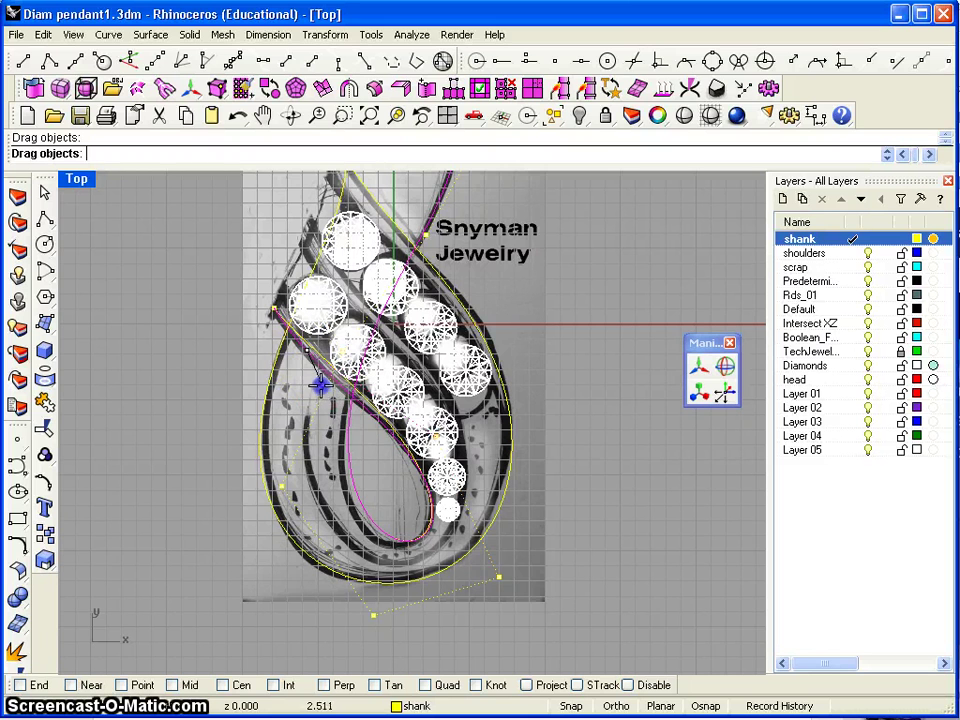
{"action": "left_click_drag", "start_coordinate": [319, 383], "coordinate": [320, 382]}
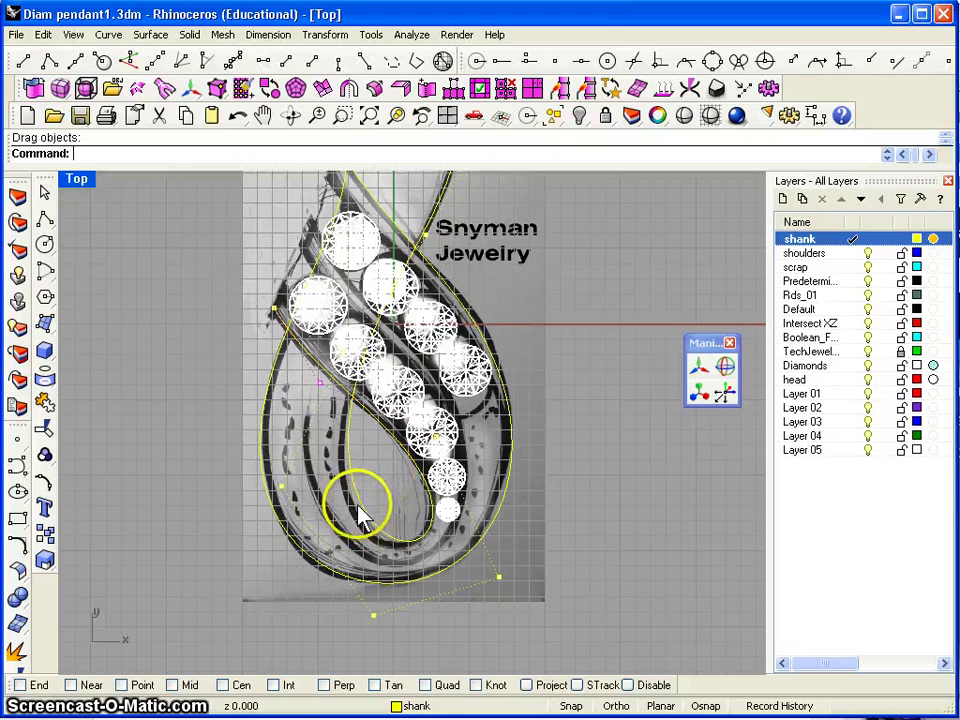
- Refine the inner loop by moving its left control point further out and its bottom-right one slightly inward
{"action": "left_click_drag", "start_coordinate": [283, 490], "coordinate": [257, 524]}
{"action": "left_click", "coordinate": [260, 523]}
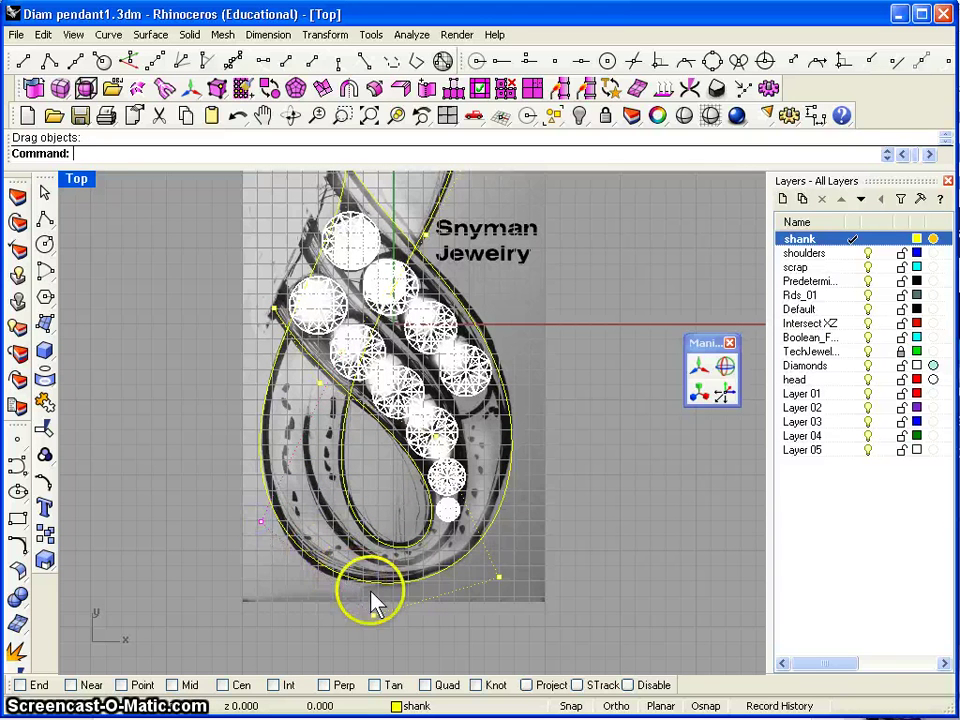
{"action": "left_click_drag", "start_coordinate": [500, 577], "coordinate": [495, 568]}
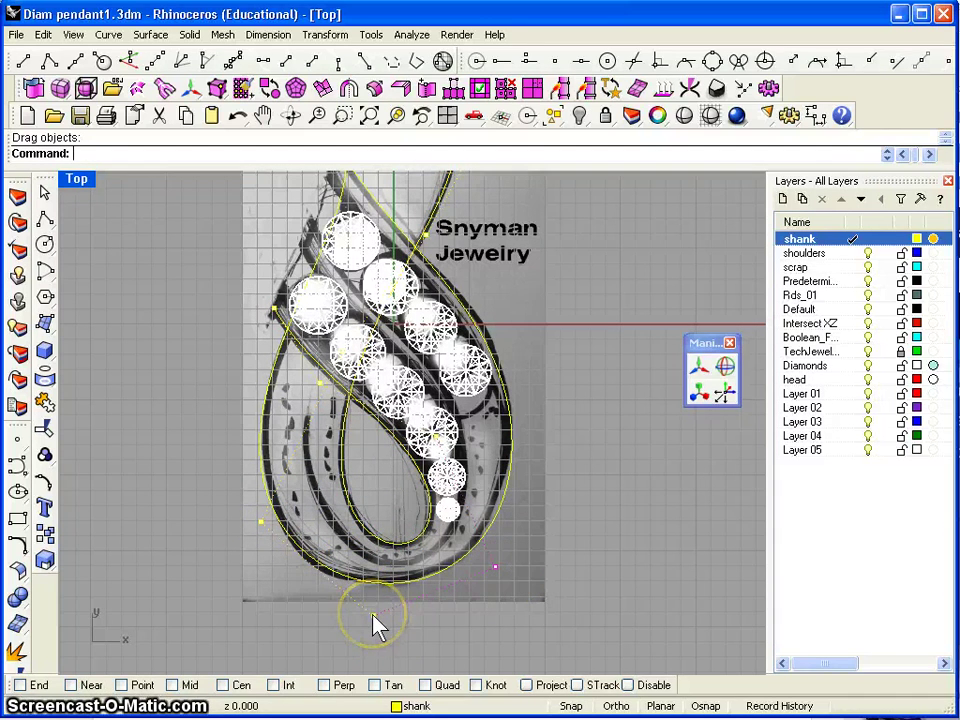
- Show the outer curve's control points and move the one beside the upper stone row outward to widen the outline around the last diamond
{"action": "scroll", "coordinate": [474, 472], "scroll_direction": "down", "scroll_amount": 4}
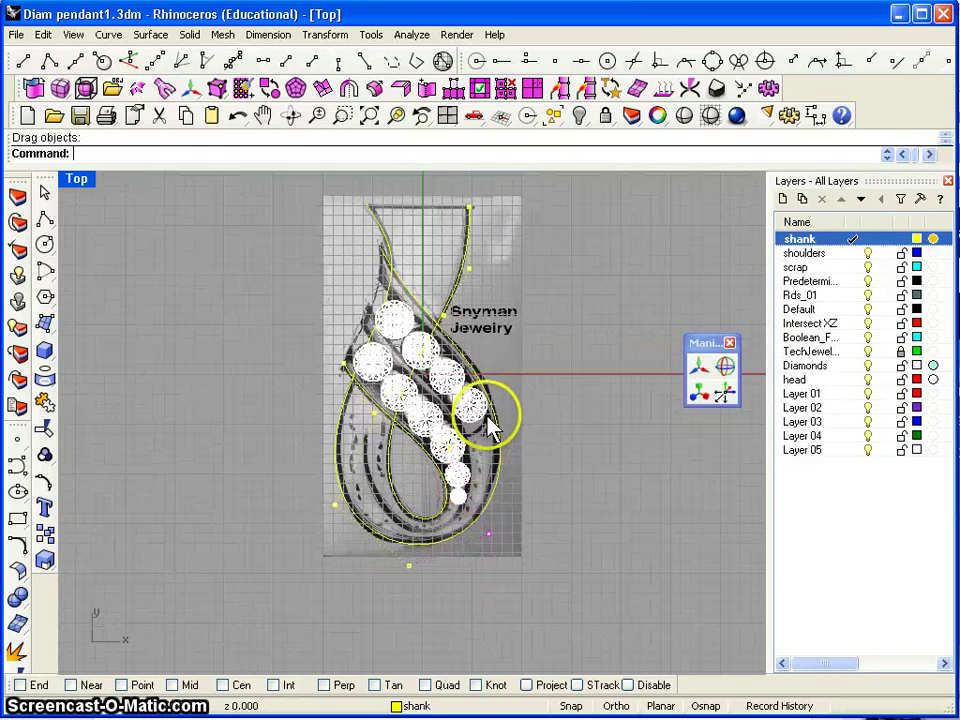
{"action": "right_click_drag", "start_coordinate": [498, 385], "coordinate": [477, 414]}
{"action": "scroll", "coordinate": [433, 436], "scroll_direction": "up", "scroll_amount": 4}
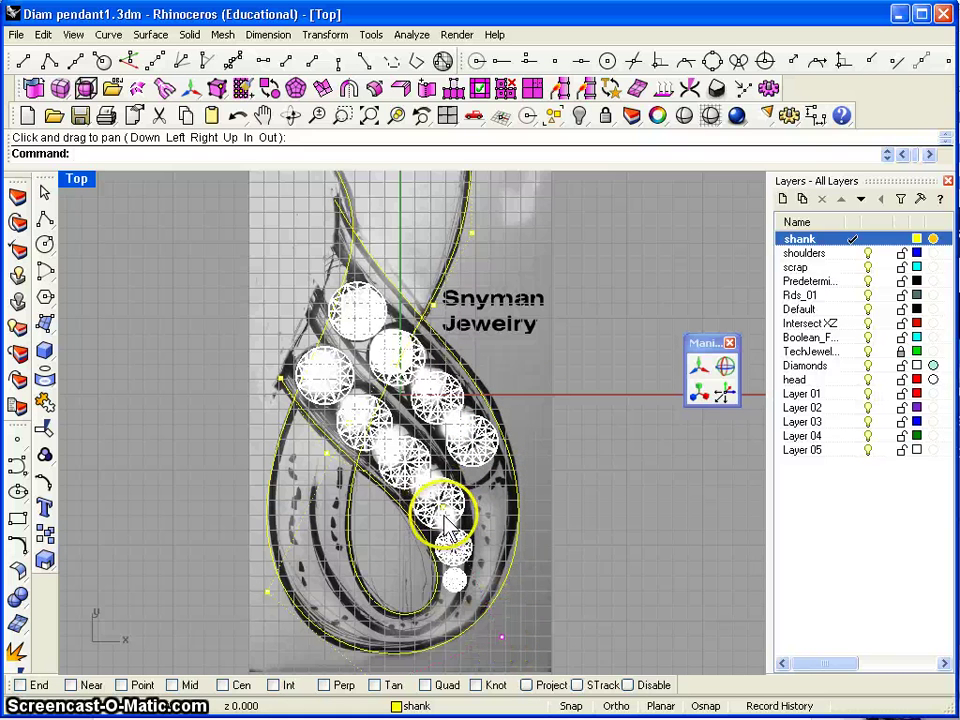
{"action": "left_click", "coordinate": [492, 411]}
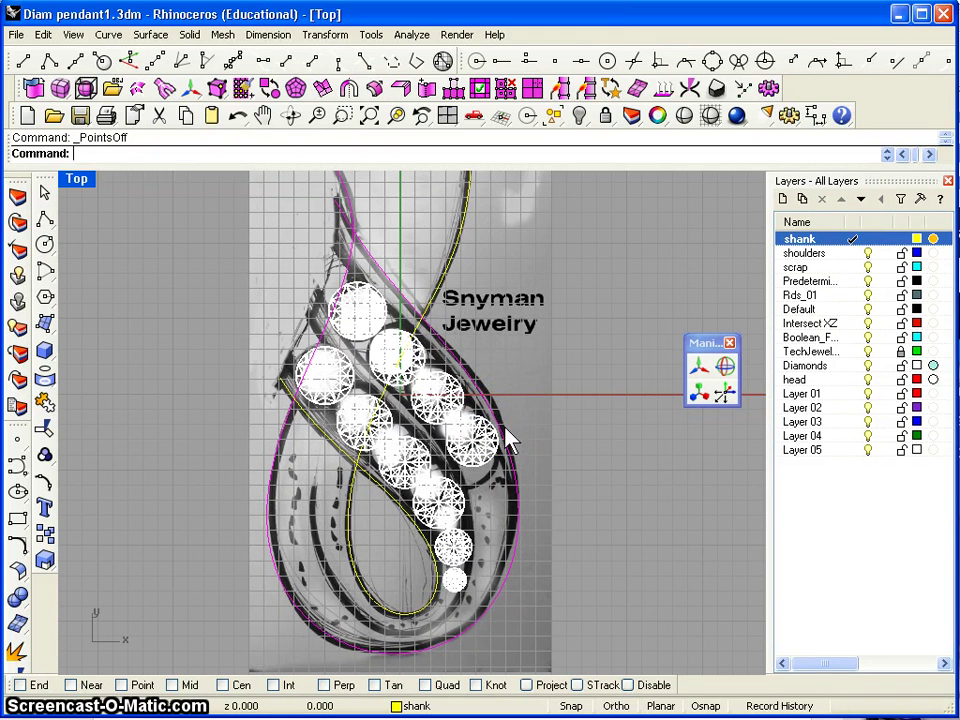
{"action": "key", "text": "F10"}
{"action": "left_click", "coordinate": [514, 378]}
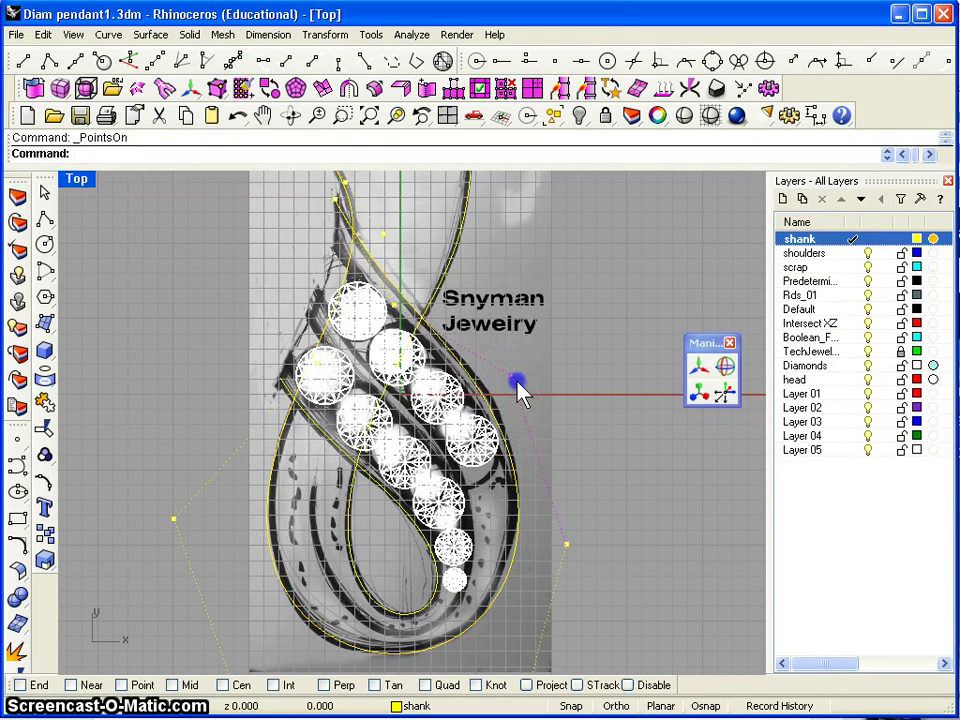
{"action": "left_click_drag", "start_coordinate": [510, 376], "coordinate": [525, 385]}
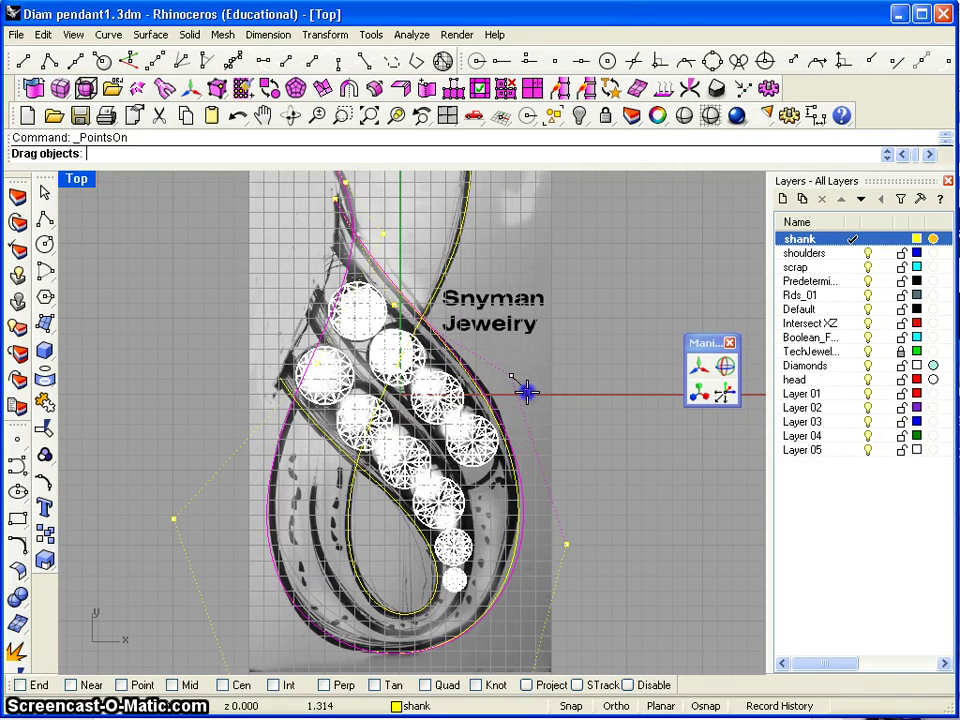
{"action": "left_click_drag", "start_coordinate": [531, 396], "coordinate": [530, 379]}
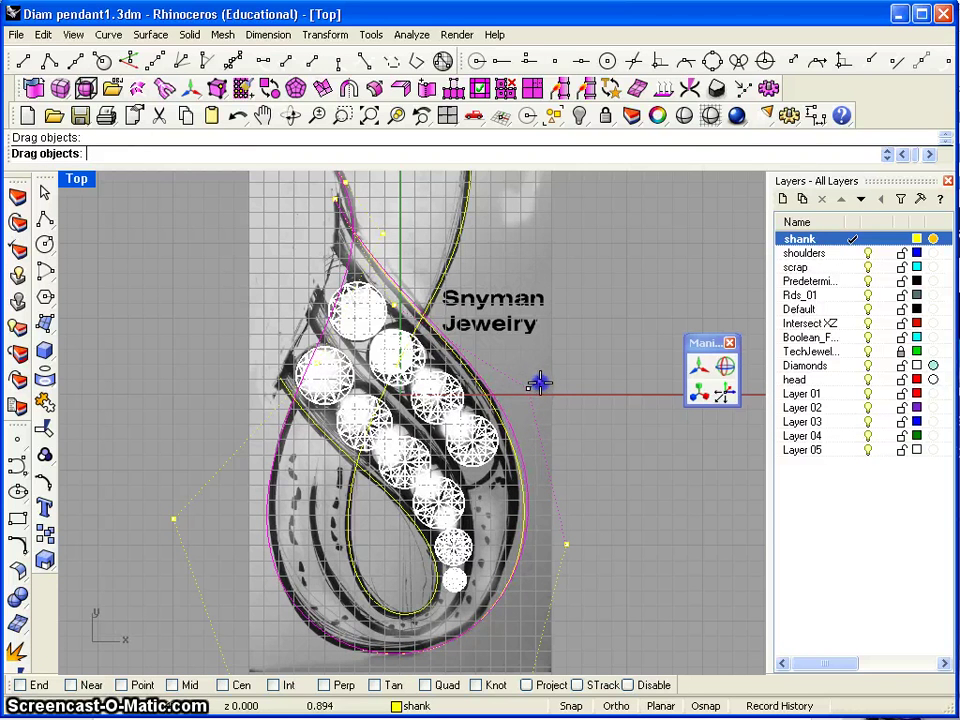
{"action": "left_click_drag", "start_coordinate": [541, 387], "coordinate": [541, 388]}
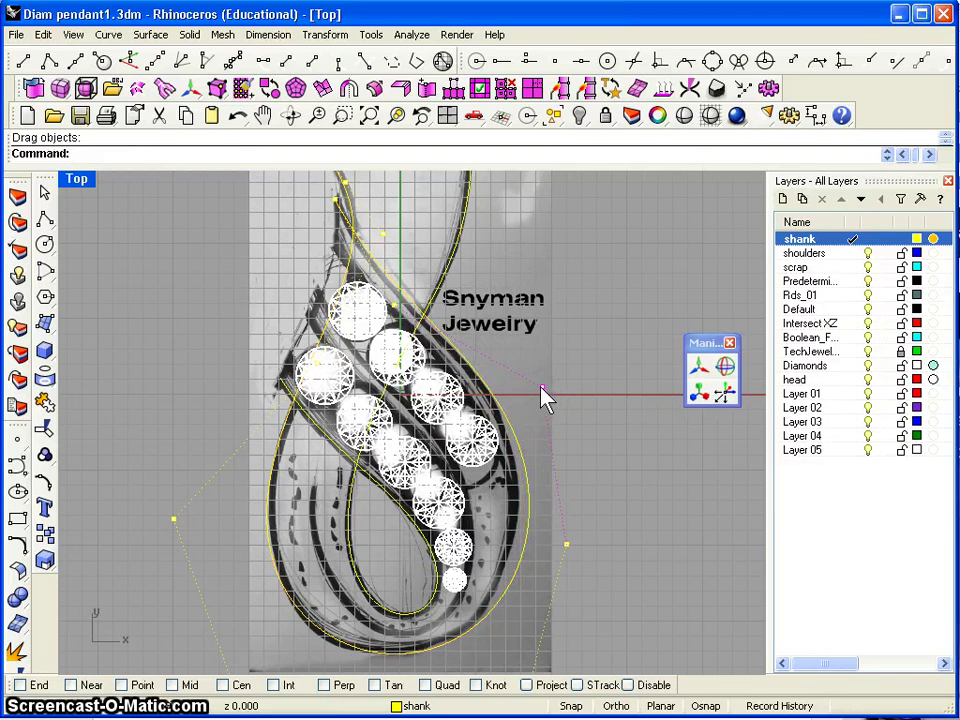
{"action": "left_click", "coordinate": [540, 388]}
{"action": "left_click", "coordinate": [540, 388]}
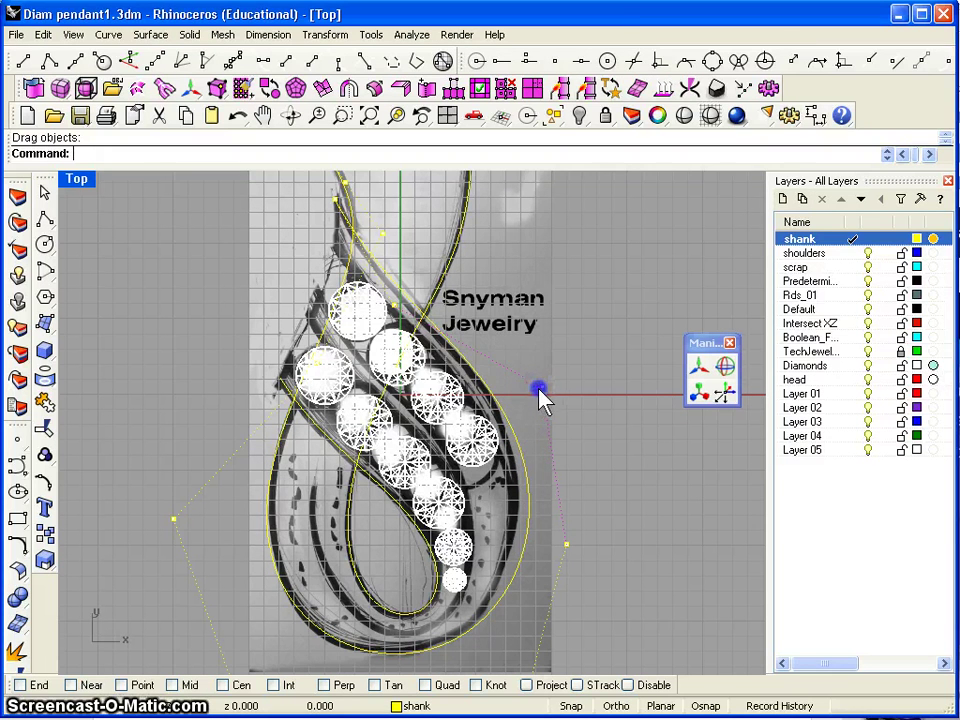
{"action": "left_click_drag", "start_coordinate": [538, 390], "coordinate": [544, 390]}
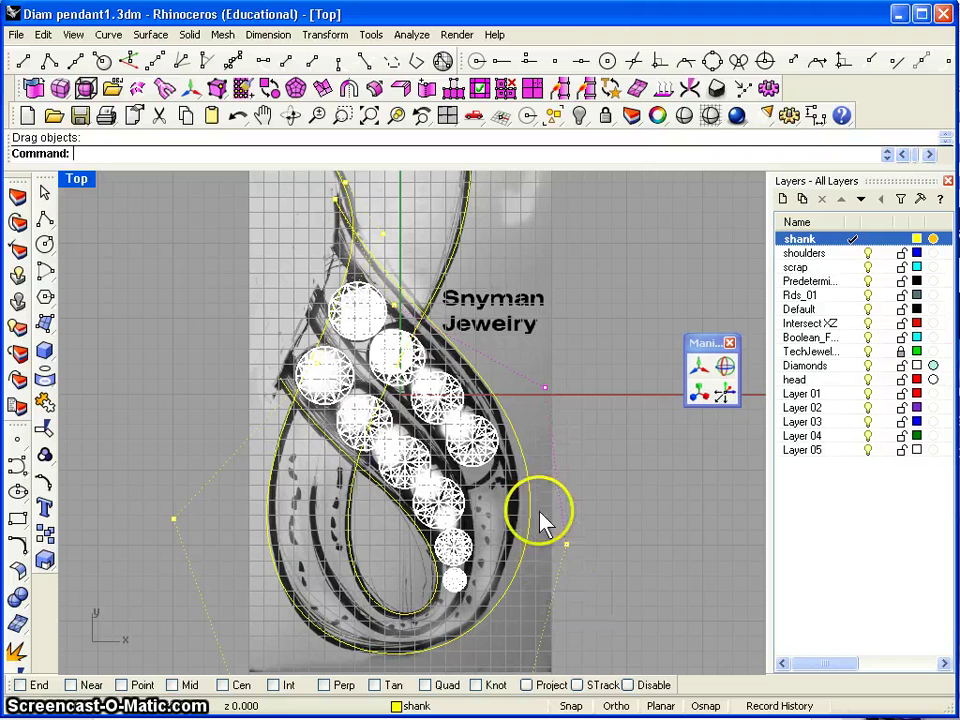
- Move the outer curve's lower right-side control point inward so the curve follows the sketched right edge
{"action": "left_click_drag", "start_coordinate": [568, 545], "coordinate": [540, 533]}
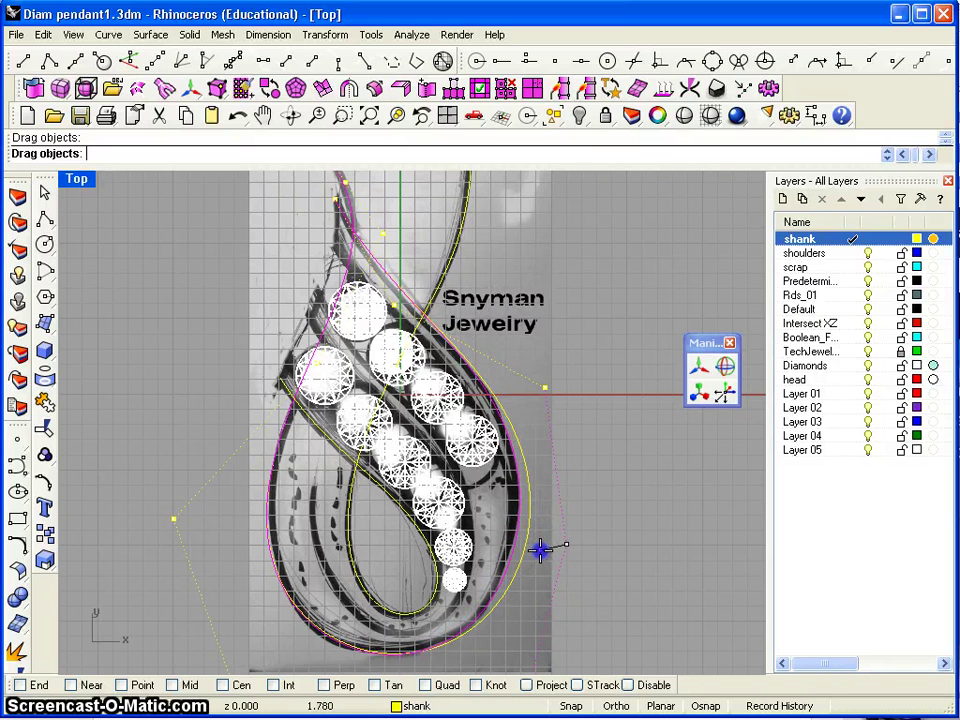
{"action": "left_click_drag", "start_coordinate": [540, 548], "coordinate": [541, 547]}
{"action": "left_click", "coordinate": [543, 389]}
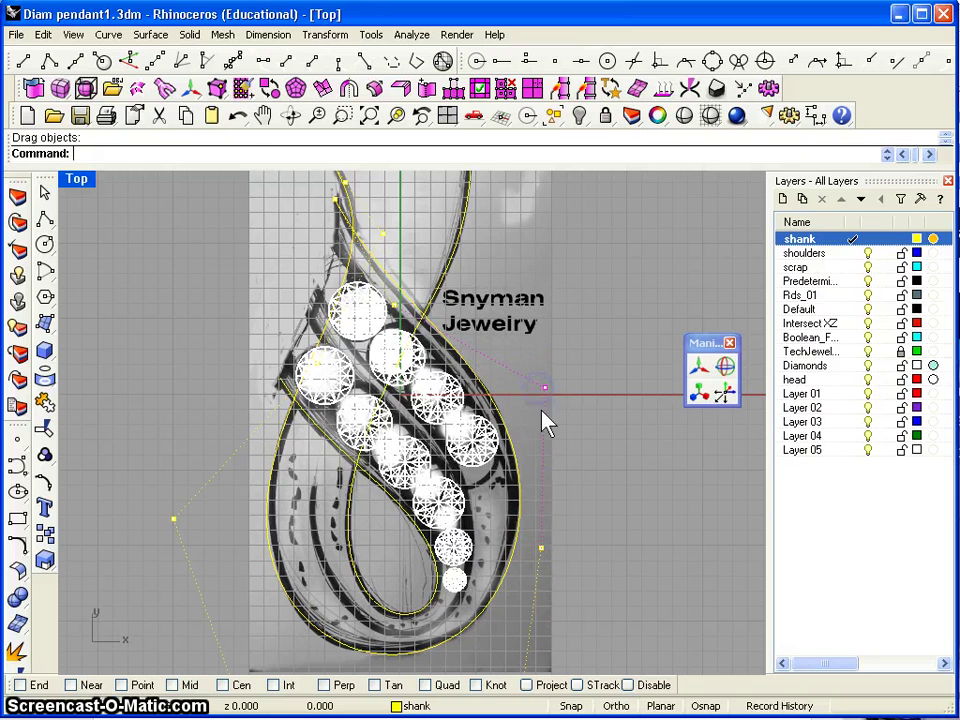
- Nudge the last diamond of the upper row slightly inward from the outer curve with the Translate manipulator
{"action": "left_click", "coordinate": [486, 438]}
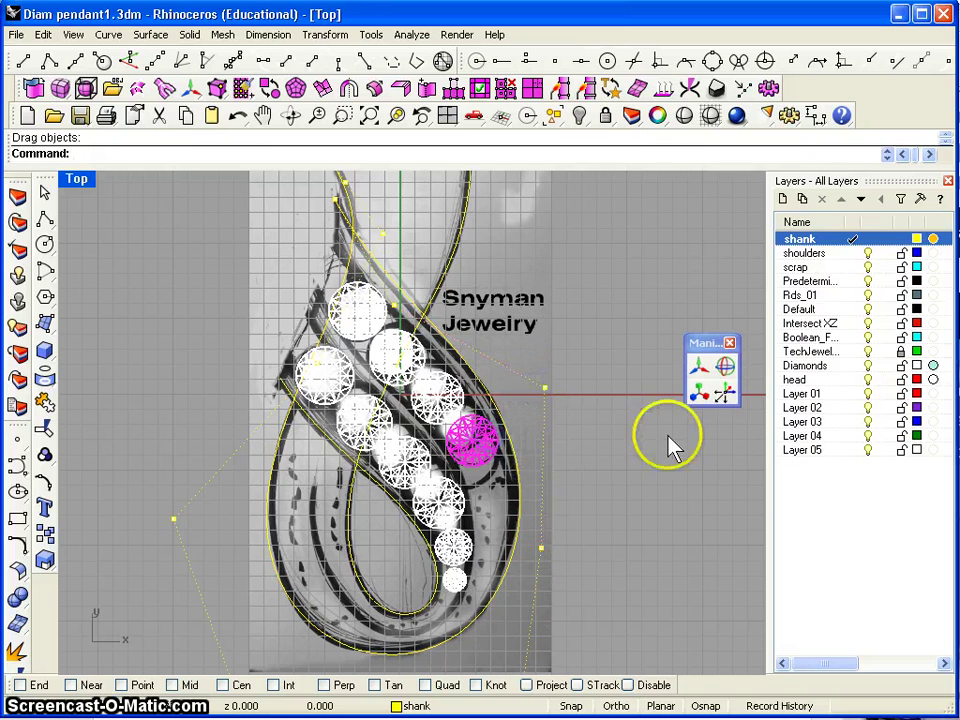
{"action": "left_click", "coordinate": [703, 372]}
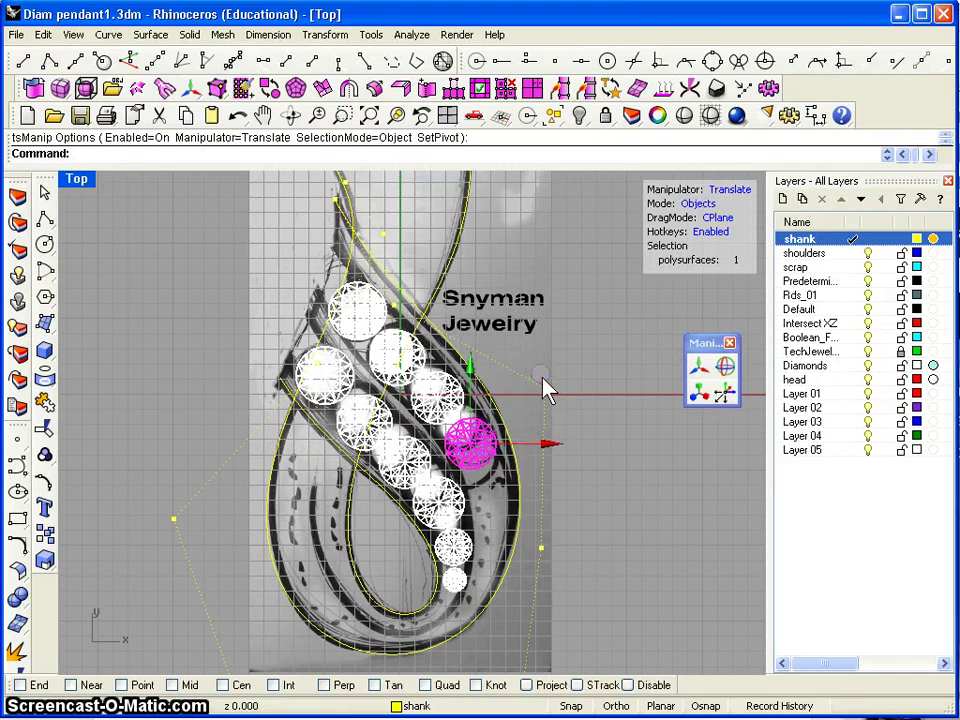
{"action": "scroll", "coordinate": [489, 422], "scroll_direction": "up", "scroll_amount": 3}
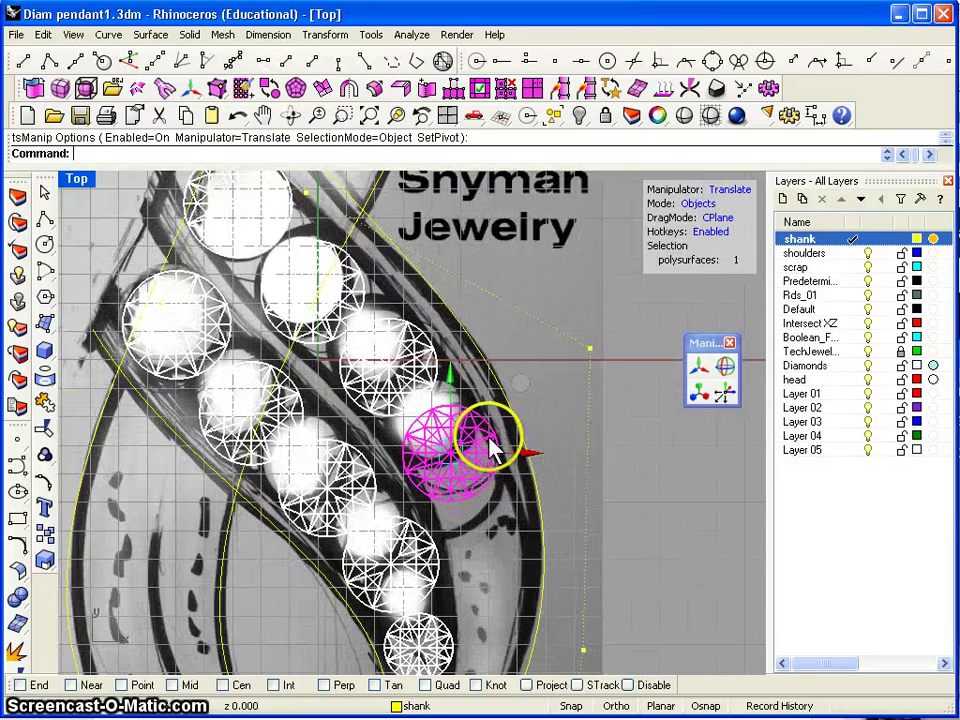
{"action": "left_click", "coordinate": [520, 381]}
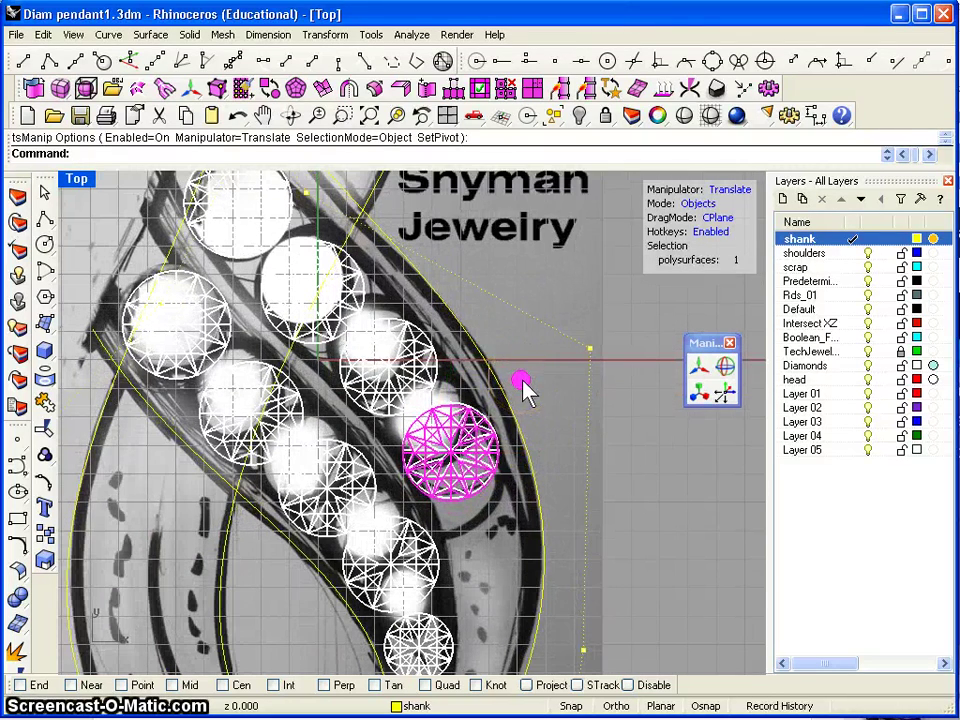
{"action": "left_click", "coordinate": [493, 452]}
{"action": "scroll", "coordinate": [493, 454], "scroll_direction": "down", "scroll_amount": 3}
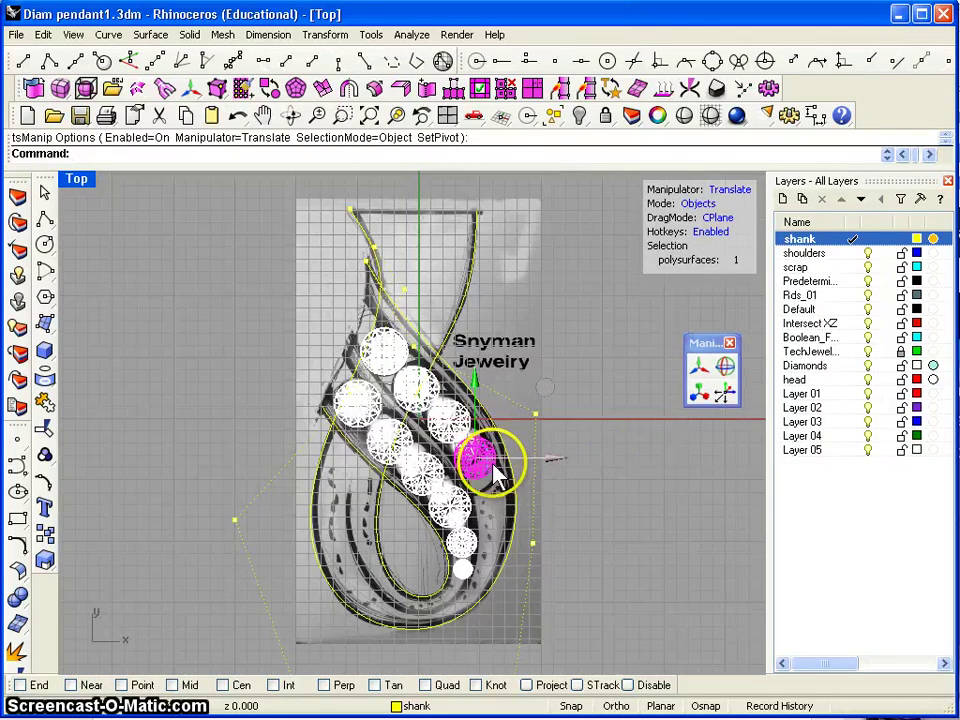
{"action": "left_click", "coordinate": [631, 458]}
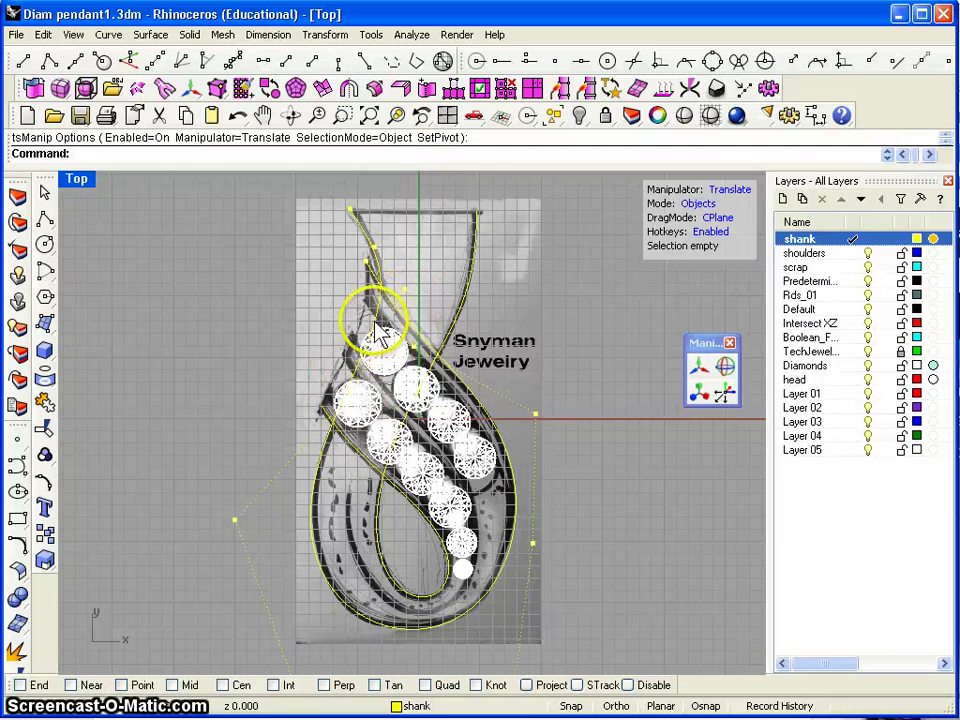
- Fine-tune the outer curve by shifting its control points beside the lower row's first diamond and below the bail
{"action": "key", "text": "F10"}
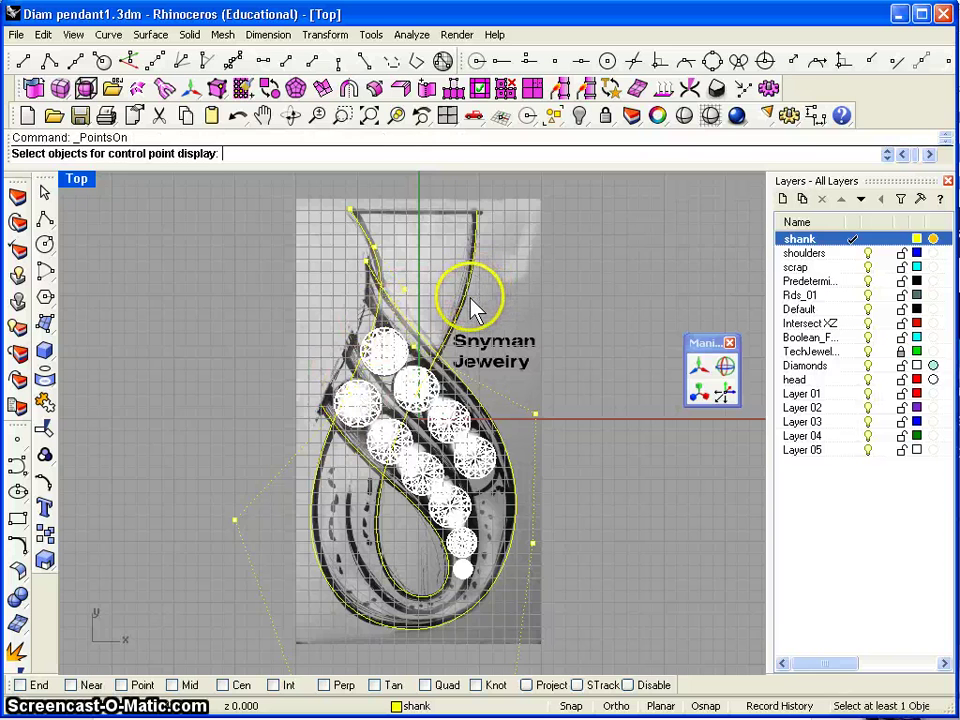
{"action": "key", "text": "F11"}
{"action": "key", "text": "Escape"}
{"action": "left_click", "coordinate": [373, 248]}
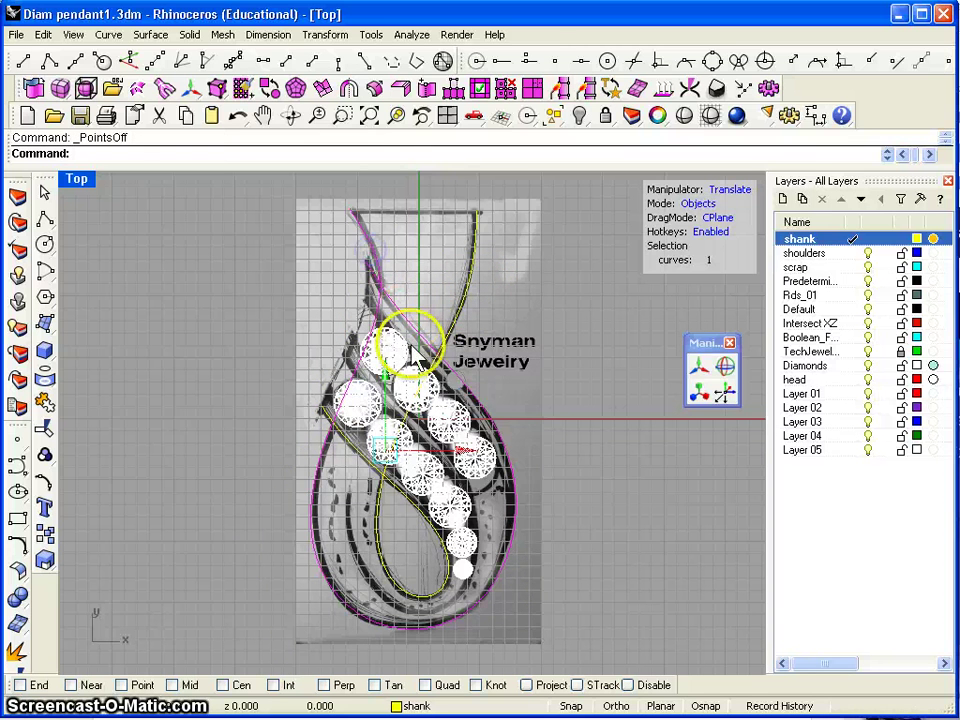
{"action": "key", "text": "F10"}
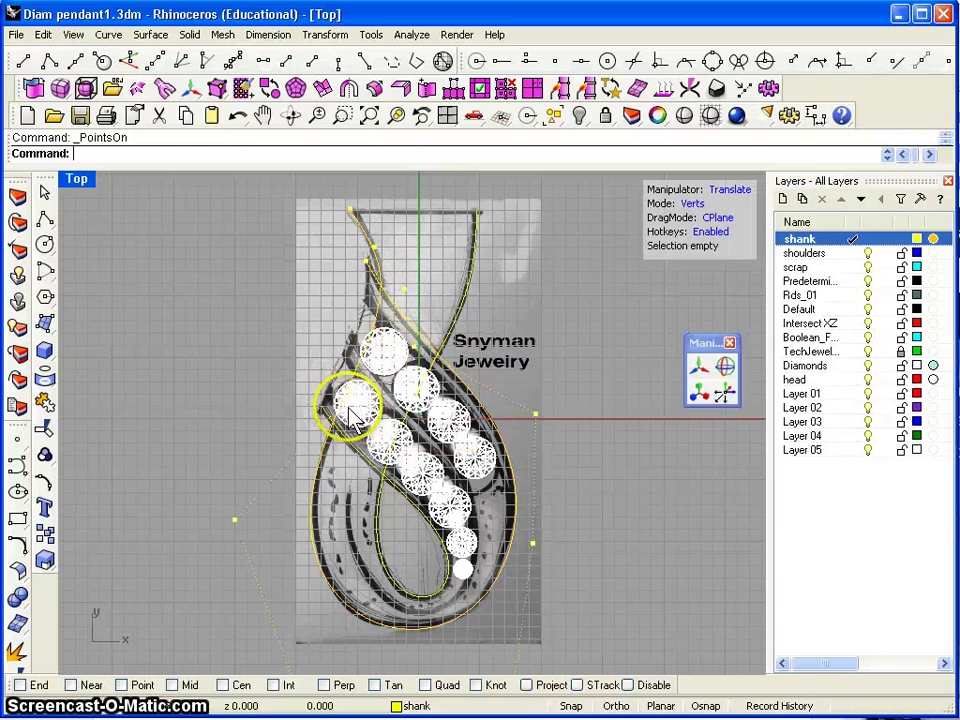
{"action": "scroll", "coordinate": [350, 430], "scroll_direction": "up", "scroll_amount": 2}
{"action": "scroll", "coordinate": [352, 436], "scroll_direction": "up", "scroll_amount": 1}
{"action": "mouse_move", "coordinate": [352, 380]}
{"action": "left_mouse_down"}
{"action": "mouse_move", "coordinate": [337, 360]}
{"action": "mouse_move", "coordinate": [343, 368]}
{"action": "left_mouse_up"}
{"action": "scroll", "coordinate": [345, 370], "scroll_direction": "down", "scroll_amount": 3}
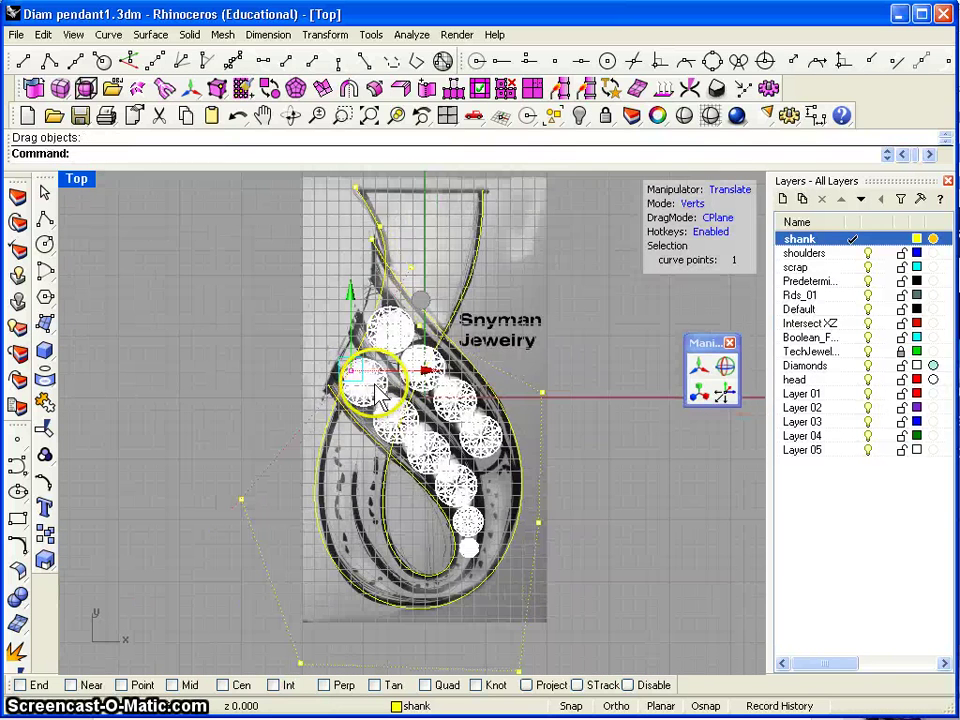
{"action": "left_click", "coordinate": [412, 268]}
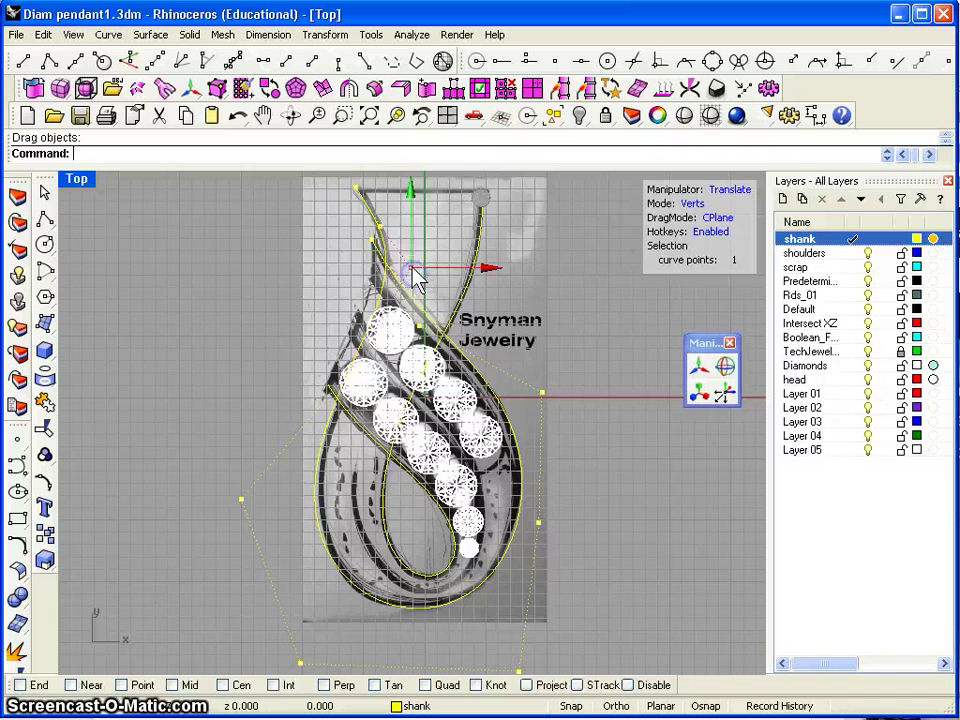
{"action": "left_click_drag", "start_coordinate": [480, 198], "coordinate": [484, 208]}
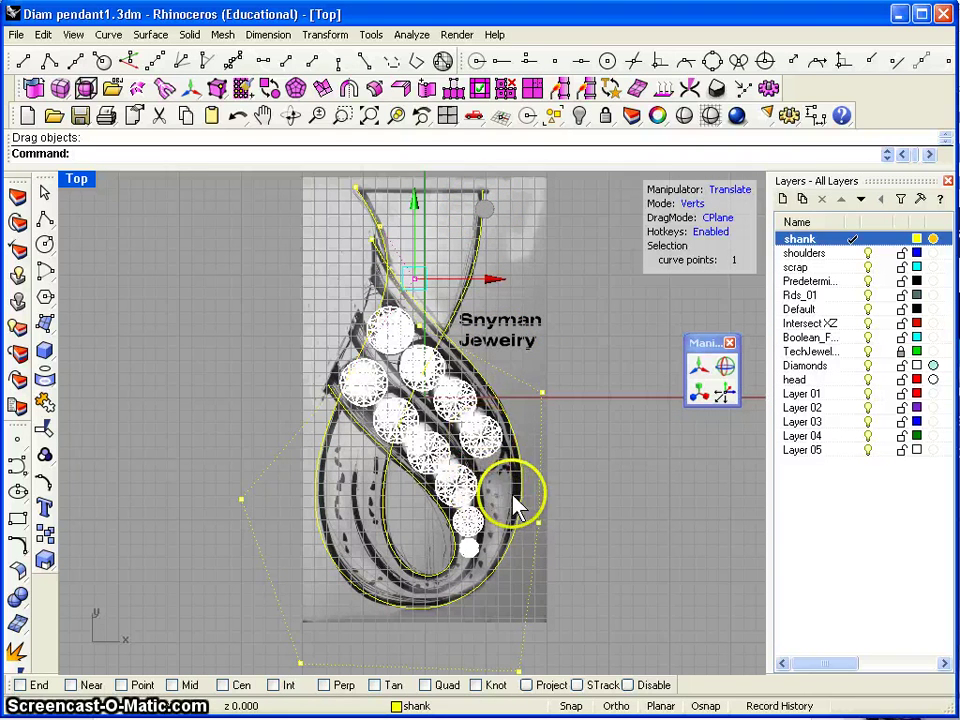
- Examine in the Perspective view how the diamonds sit relative to the flat inner and outer curves from several angles
{"action": "scroll", "coordinate": [540, 490], "scroll_direction": "up", "scroll_amount": 2}
{"action": "scroll", "coordinate": [540, 490], "scroll_direction": "down", "scroll_amount": 4}
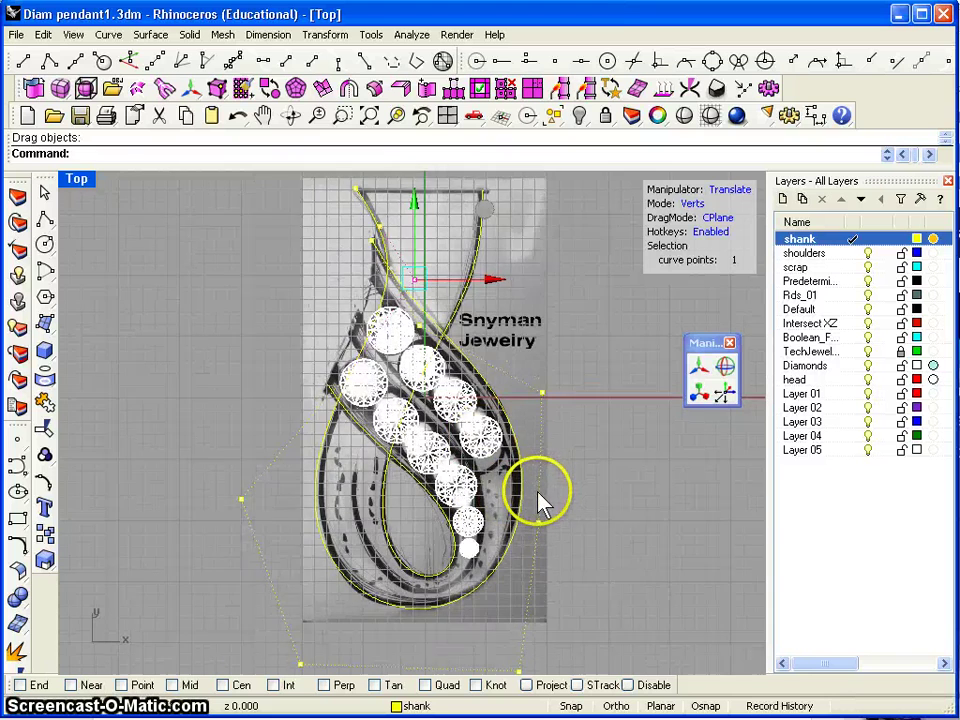
{"action": "double_click", "coordinate": [78, 180]}
{"action": "double_click", "coordinate": [465, 185]}
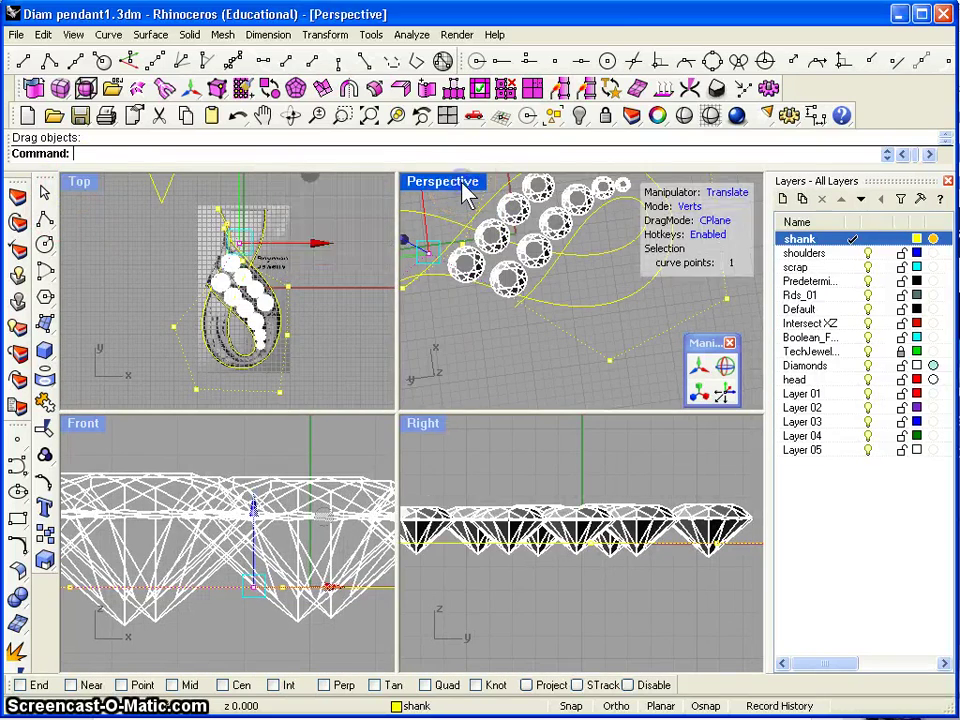
{"action": "right_click_drag", "start_coordinate": [451, 454], "coordinate": [135, 346]}
{"action": "right_click_drag", "start_coordinate": [608, 465], "coordinate": [453, 312]}
{"action": "middle_click", "coordinate": [539, 472]}
{"action": "right_click_drag", "start_coordinate": [539, 483], "coordinate": [553, 465], "text": "shift"}
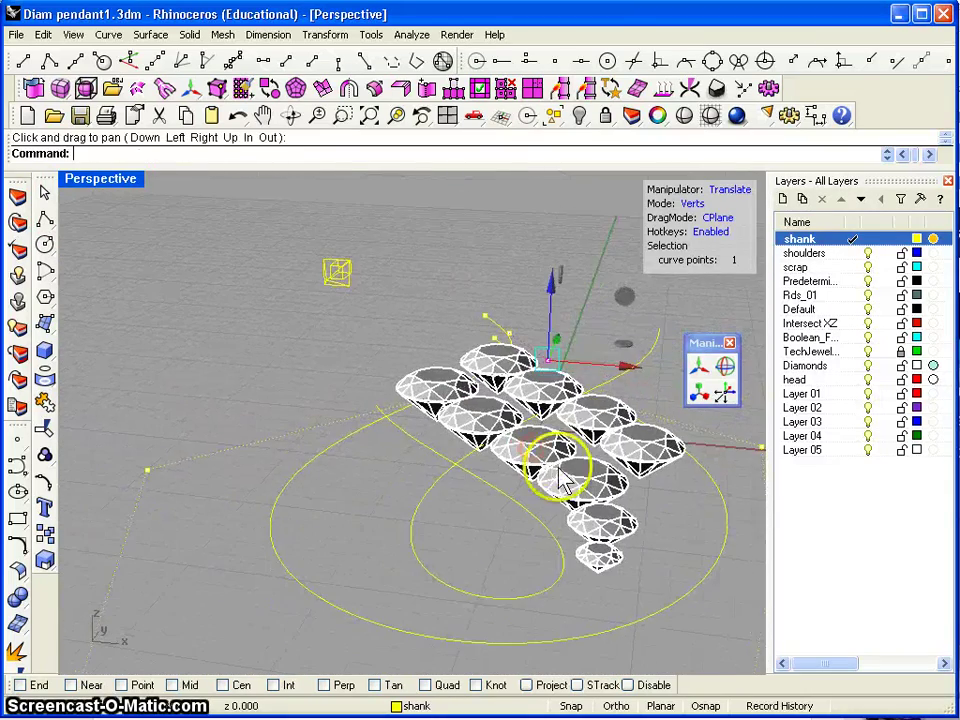
{"action": "middle_click_drag", "start_coordinate": [553, 465], "coordinate": [437, 402]}
{"action": "right_click_drag", "start_coordinate": [420, 400], "coordinate": [714, 499]}
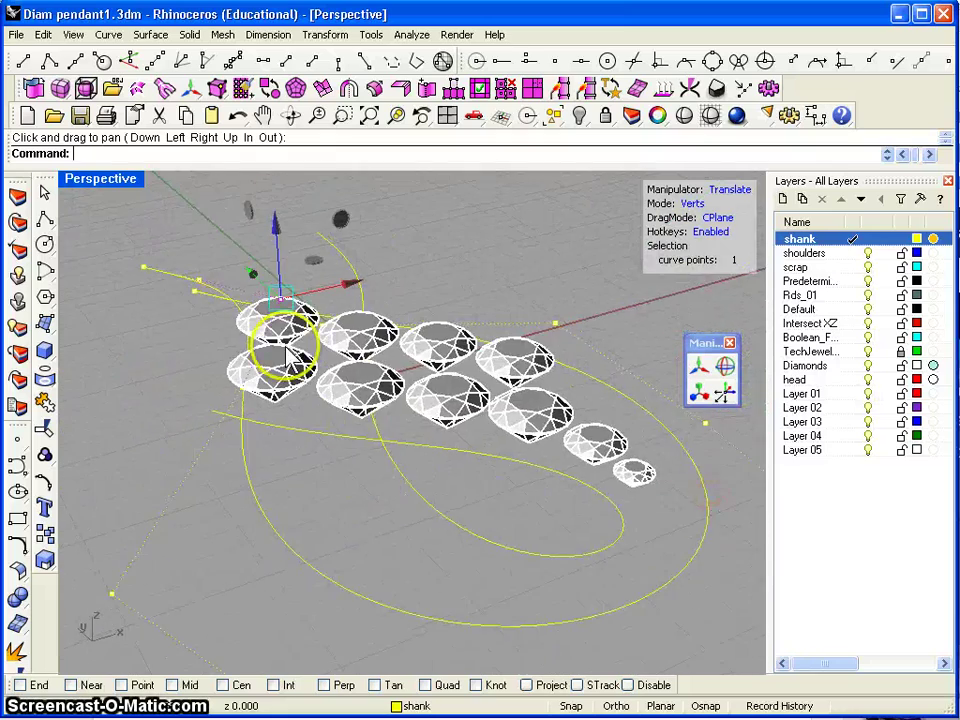
{"action": "right_click_drag", "start_coordinate": [288, 352], "coordinate": [175, 381]}
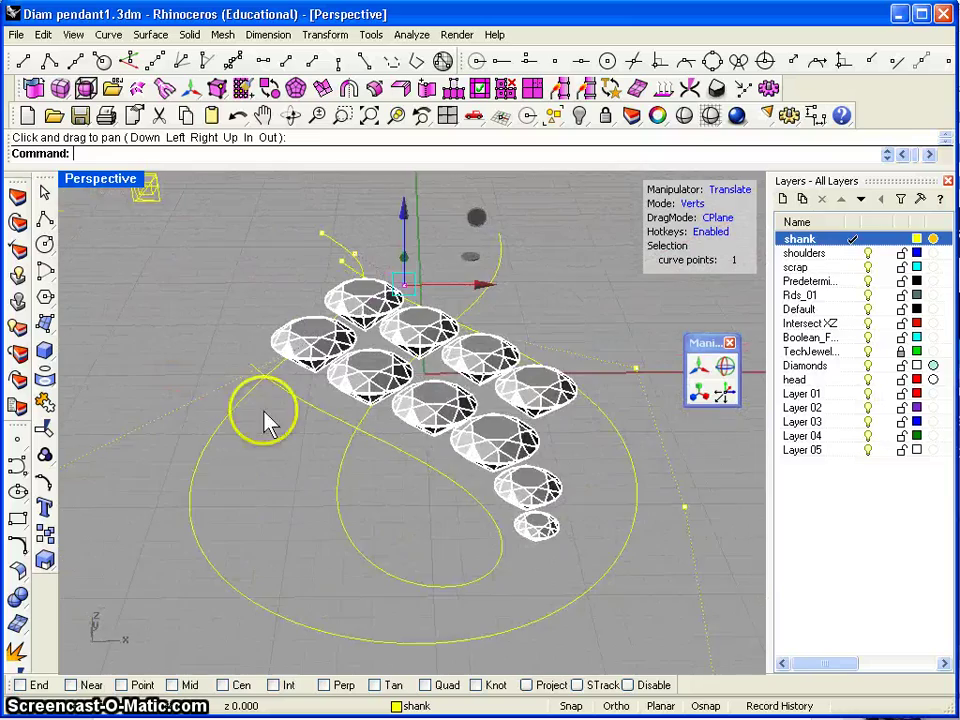
{"action": "right_click_drag", "start_coordinate": [268, 422], "coordinate": [362, 460]}
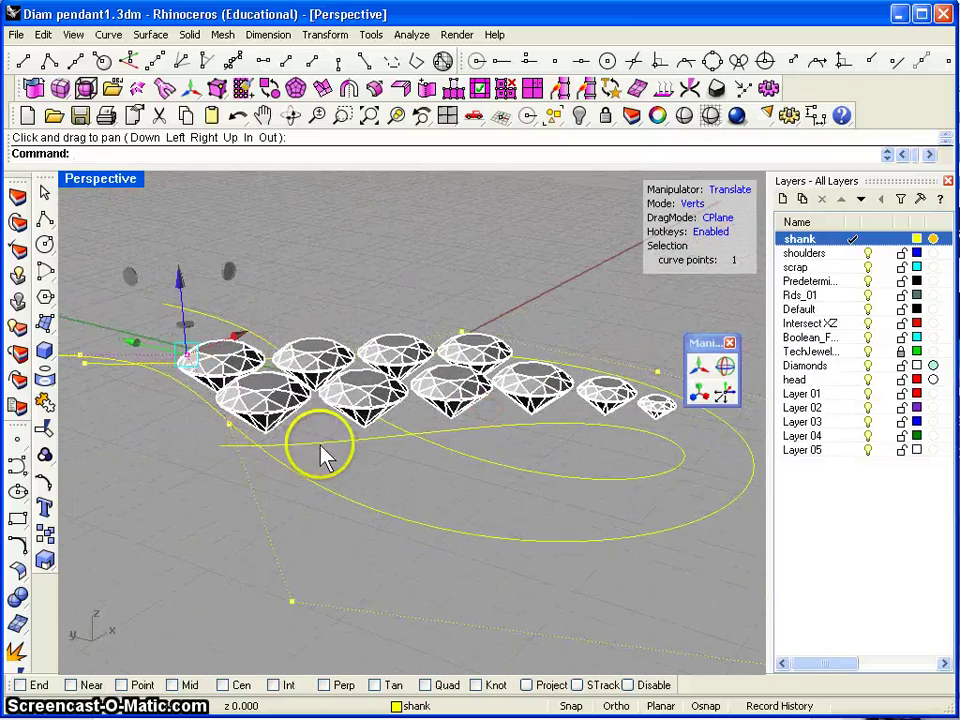
{"action": "right_click_drag", "start_coordinate": [396, 416], "coordinate": [386, 265]}
{"action": "right_click_drag", "start_coordinate": [413, 372], "coordinate": [530, 553]}
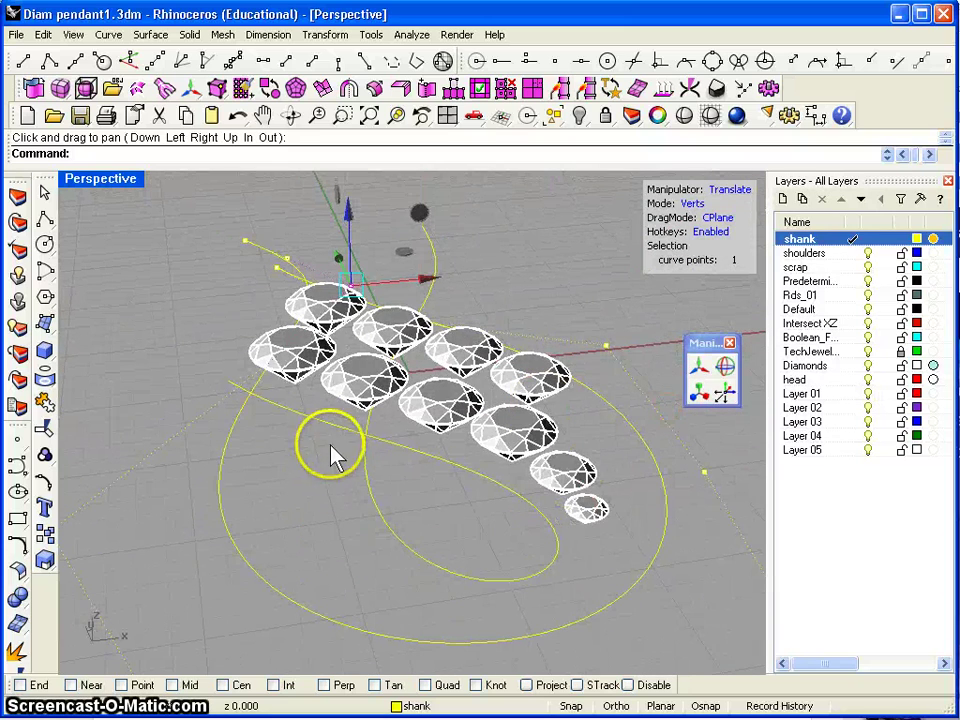
{"action": "right_click_drag", "start_coordinate": [340, 235], "coordinate": [340, 625]}
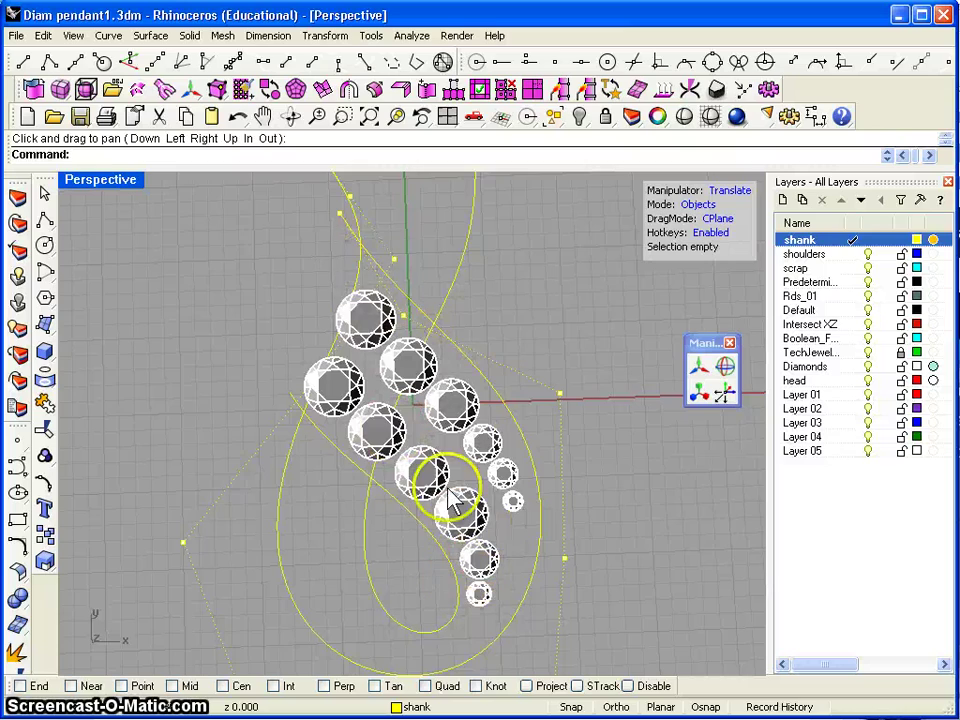
- Raise the outer curve's control point at the upper tip of the bail end vertically with the Translate manipulator
{"action": "right_click_drag", "start_coordinate": [450, 503], "coordinate": [505, 358]}
{"action": "right_click_drag", "start_coordinate": [572, 425], "coordinate": [573, 467]}
{"action": "left_click", "coordinate": [560, 364]}
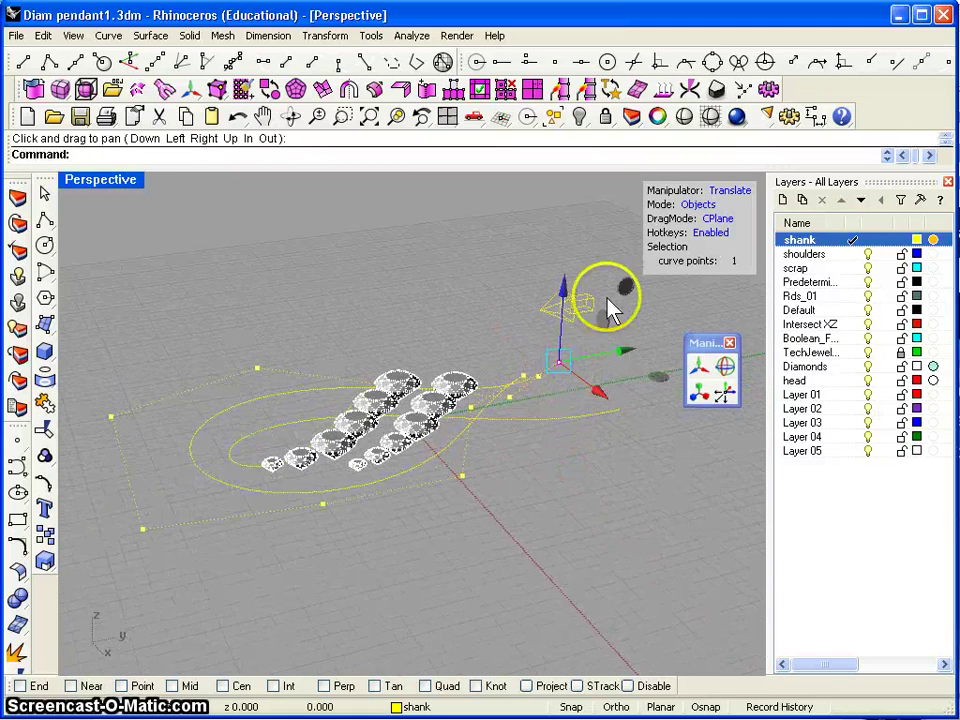
{"action": "left_click_drag", "start_coordinate": [565, 285], "coordinate": [564, 280]}
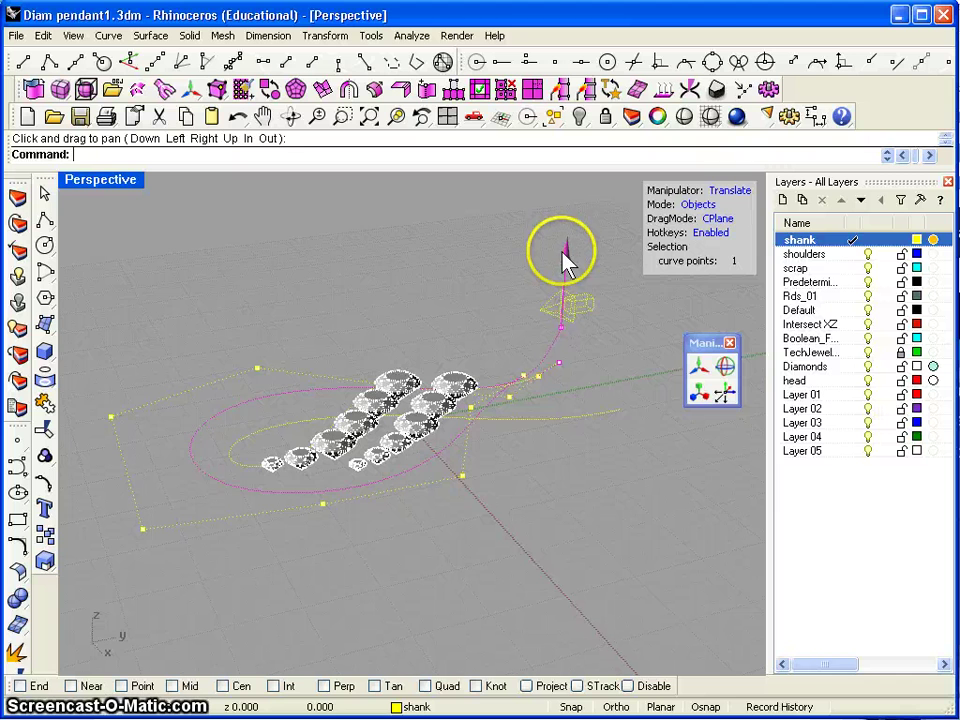
{"action": "right_click_drag", "start_coordinate": [551, 414], "coordinate": [602, 503]}
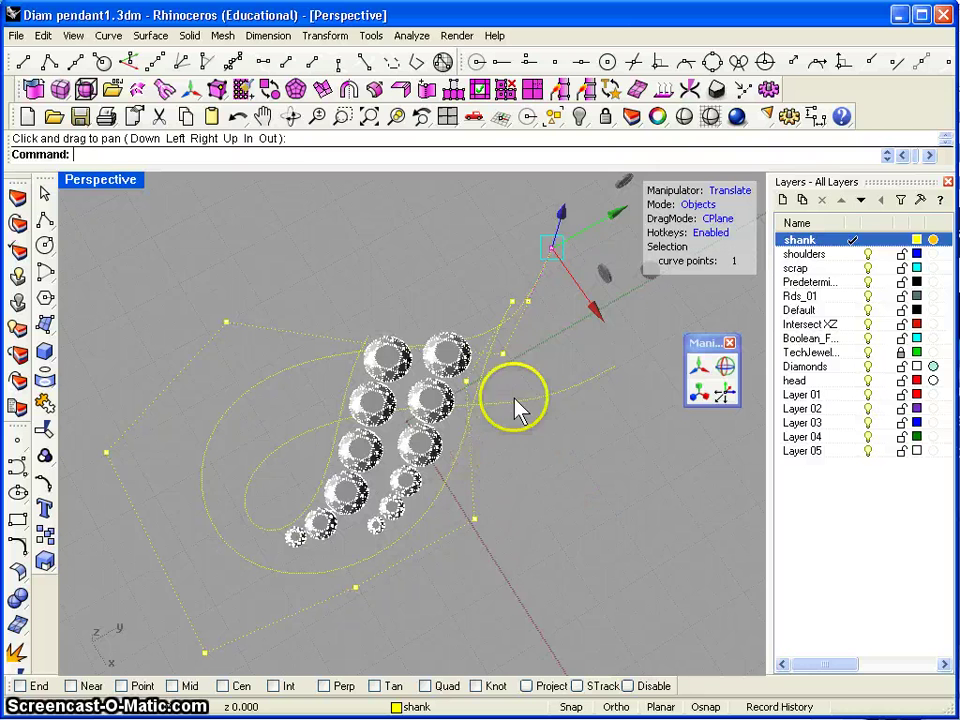
- Raise the outer curve's next two control points below the bail-end tip so the curve climbs gradually from the diamonds
{"action": "left_click", "coordinate": [529, 301]}
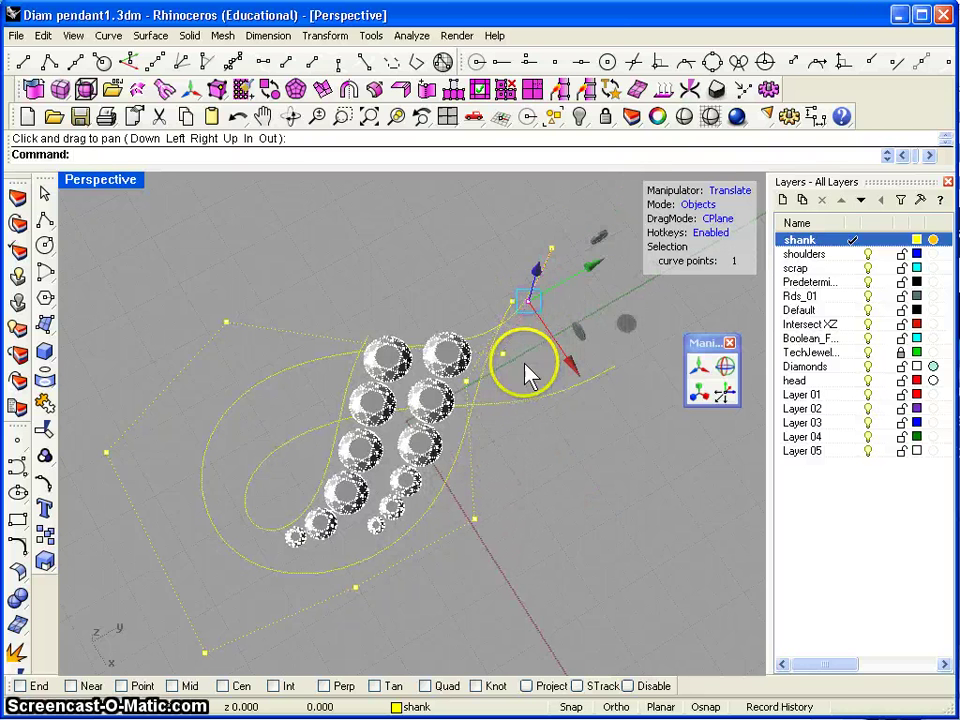
{"action": "right_click_drag", "start_coordinate": [524, 363], "coordinate": [392, 189]}
{"action": "left_click_drag", "start_coordinate": [590, 342], "coordinate": [586, 316]}
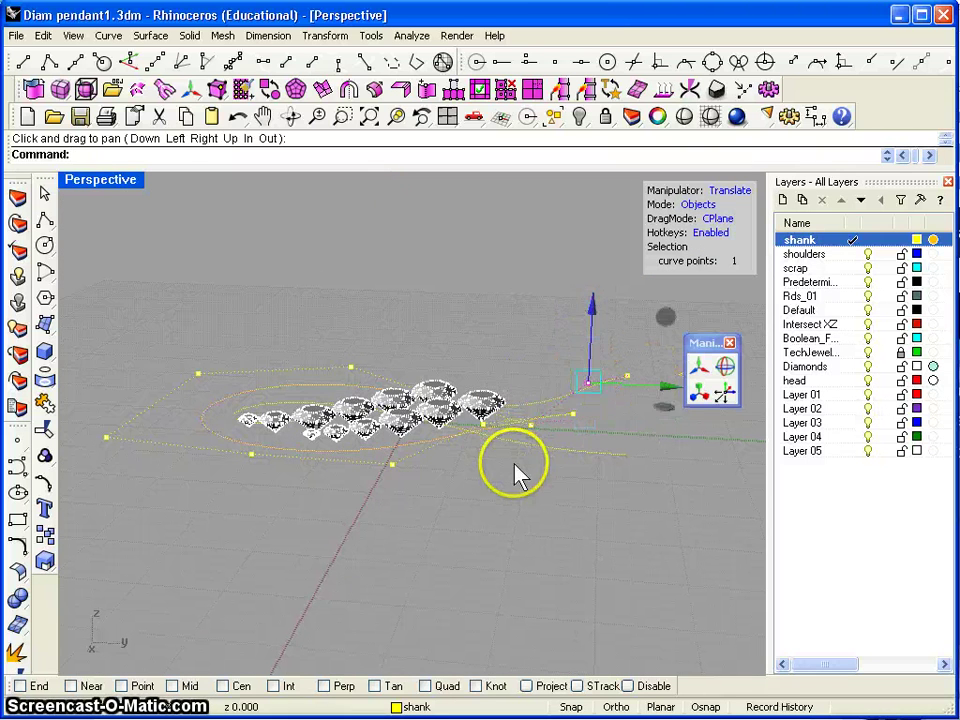
{"action": "right_click_drag", "start_coordinate": [514, 461], "coordinate": [545, 390]}
{"action": "left_click_drag", "start_coordinate": [545, 392], "coordinate": [545, 362]}
{"action": "right_click_drag", "start_coordinate": [540, 360], "coordinate": [537, 306]}
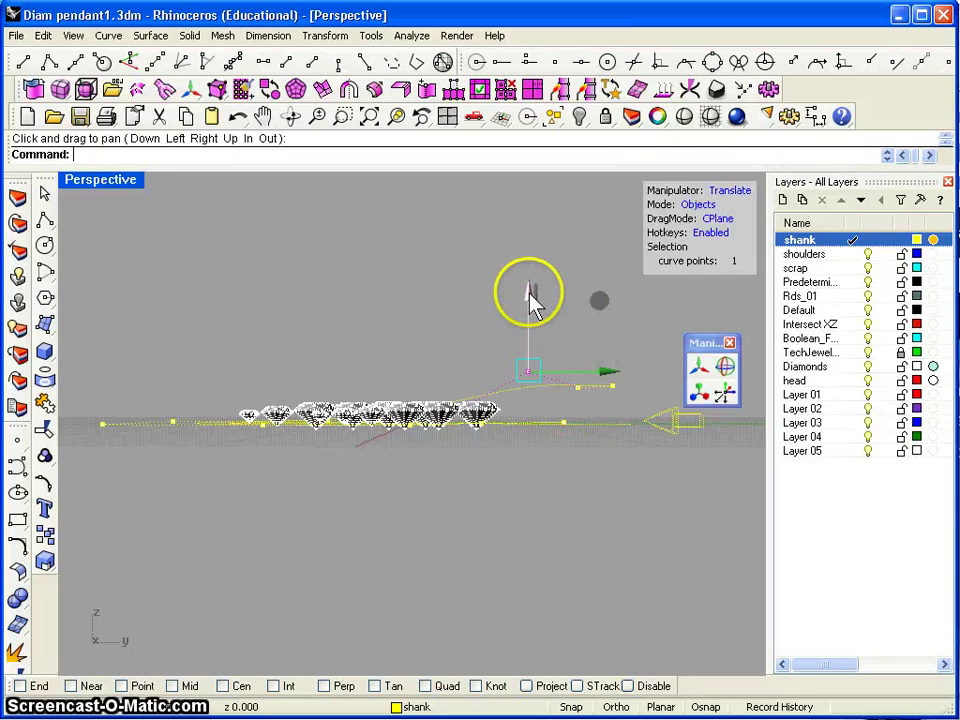
- Select the two control points at the raised end of the outer curve and lift them together along Z
{"action": "left_click_drag", "start_coordinate": [533, 305], "coordinate": [628, 400]}
{"action": "left_click", "coordinate": [627, 388]}
{"action": "left_click_drag", "start_coordinate": [611, 343], "coordinate": [584, 310]}
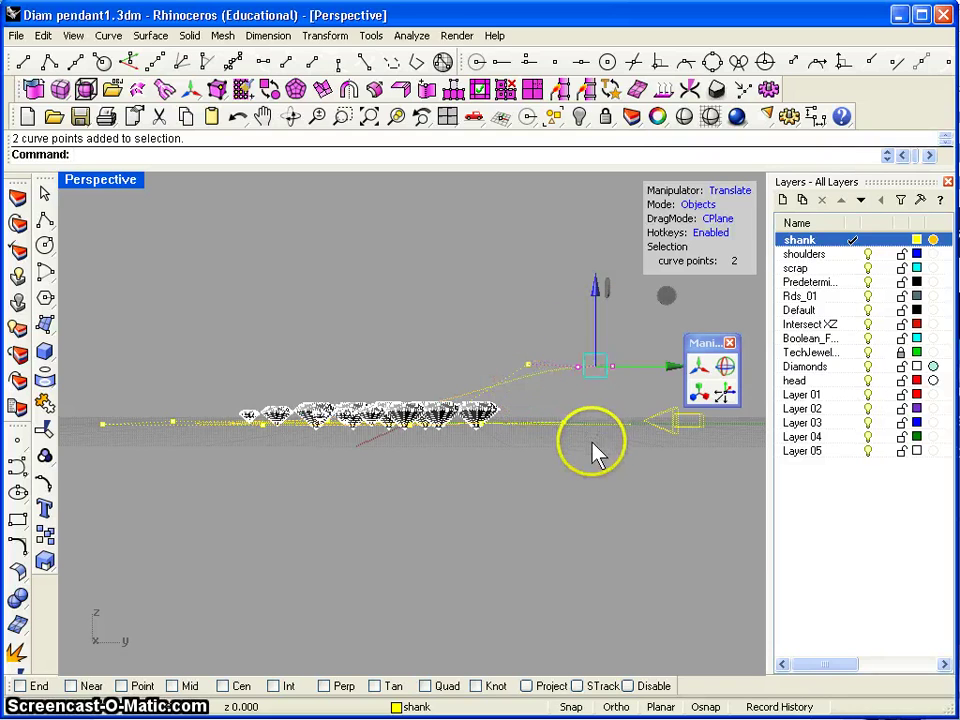
{"action": "left_click", "coordinate": [570, 468]}
{"action": "right_click_drag", "start_coordinate": [568, 471], "coordinate": [313, 380]}
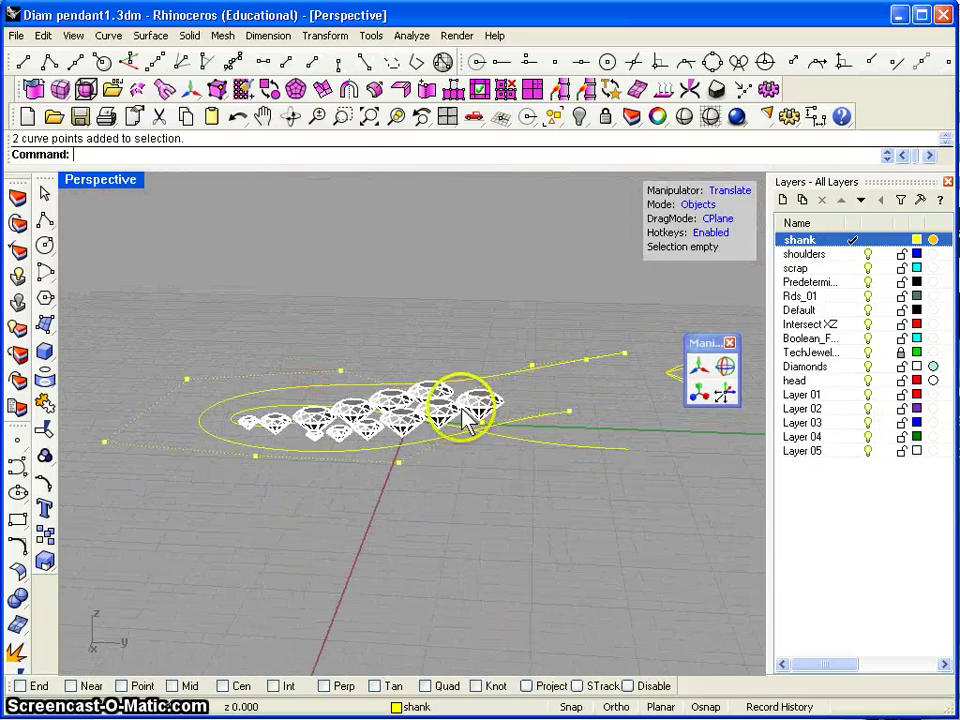
- Raise the control point at the outer curve's opposite, still flat end toward the height of the lifted bail end
{"action": "right_click_drag", "start_coordinate": [477, 495], "coordinate": [478, 488]}
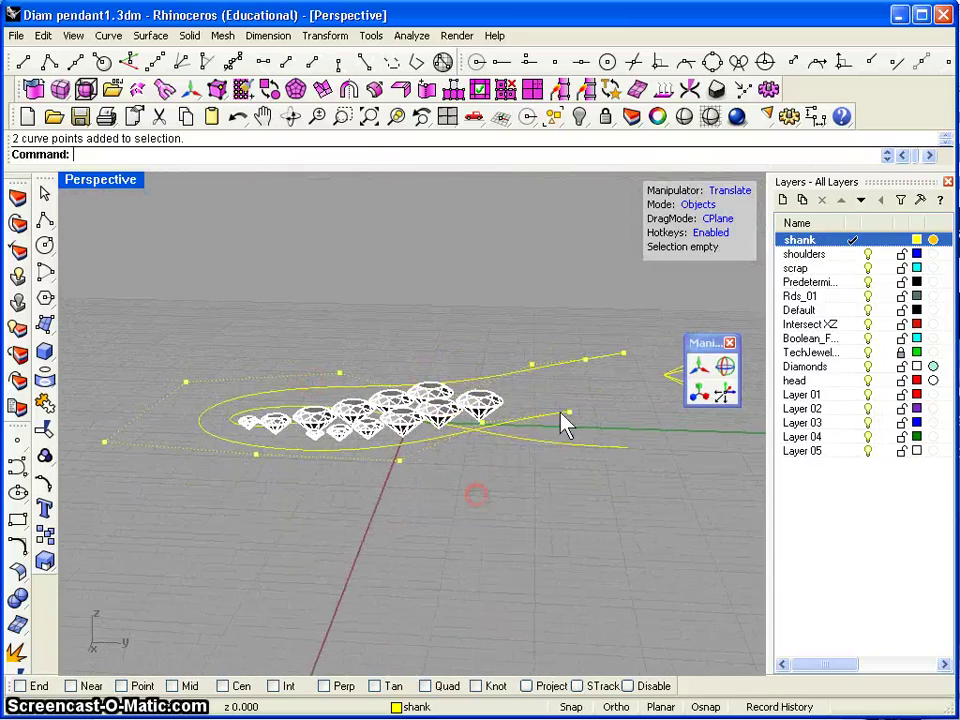
{"action": "left_click", "coordinate": [566, 414]}
{"action": "left_click_drag", "start_coordinate": [570, 336], "coordinate": [575, 295]}
{"action": "right_click_drag", "start_coordinate": [480, 465], "coordinate": [483, 428]}
{"action": "mouse_move", "coordinate": [568, 300]}
{"action": "left_mouse_down"}
{"action": "mouse_move", "coordinate": [570, 279]}
{"action": "mouse_move", "coordinate": [571, 290]}
{"action": "left_mouse_up"}
{"action": "right_click_drag", "start_coordinate": [510, 493], "coordinate": [650, 614]}
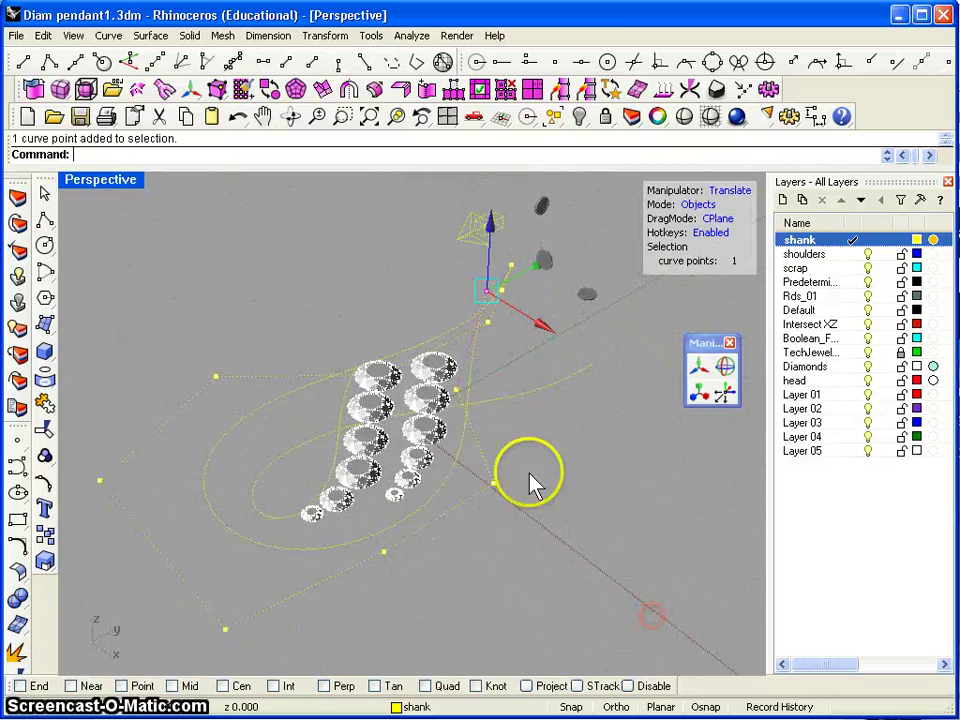
- Hide the first large diamond of the lower row to uncover the outer curve's control point beneath it
{"action": "mouse_move", "coordinate": [310, 435]}
{"action": "right_mouse_down"}
{"action": "mouse_move", "coordinate": [454, 514]}
{"action": "mouse_move", "coordinate": [598, 454]}
{"action": "mouse_move", "coordinate": [577, 520]}
{"action": "mouse_move", "coordinate": [422, 467]}
{"action": "mouse_move", "coordinate": [180, 294]}
{"action": "mouse_move", "coordinate": [189, 291]}
{"action": "mouse_move", "coordinate": [233, 429]}
{"action": "mouse_move", "coordinate": [191, 311]}
{"action": "mouse_move", "coordinate": [234, 470]}
{"action": "right_mouse_up"}
{"action": "left_click", "coordinate": [394, 347]}
{"action": "left_click", "coordinate": [400, 350]}
{"action": "left_click", "coordinate": [415, 287]}
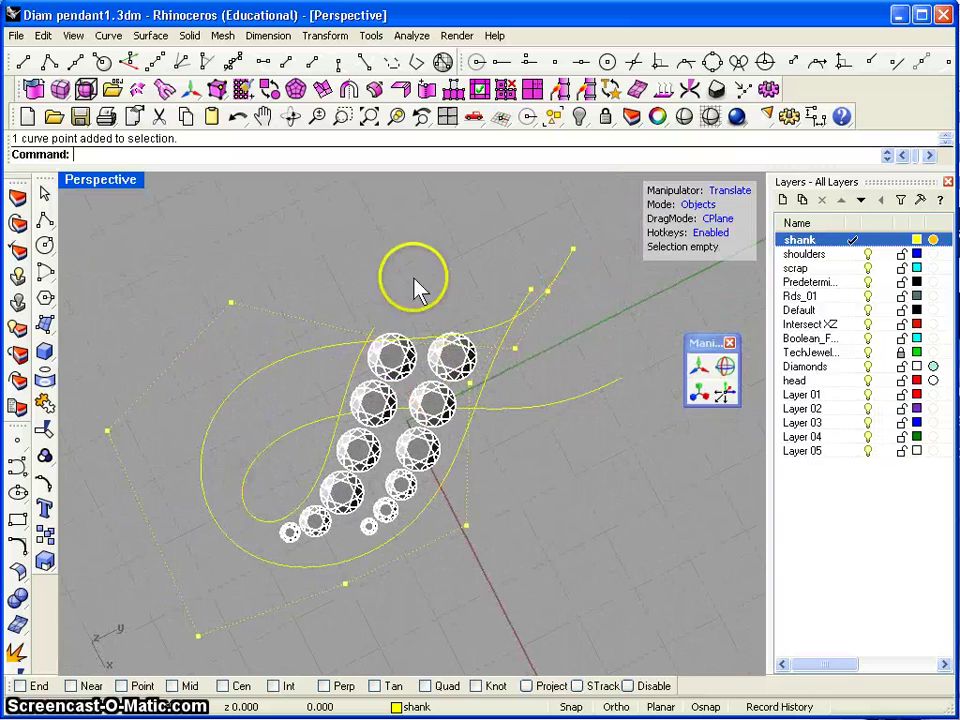
{"action": "right_click_drag", "start_coordinate": [350, 403], "coordinate": [640, 367]}
{"action": "left_click", "coordinate": [490, 370]}
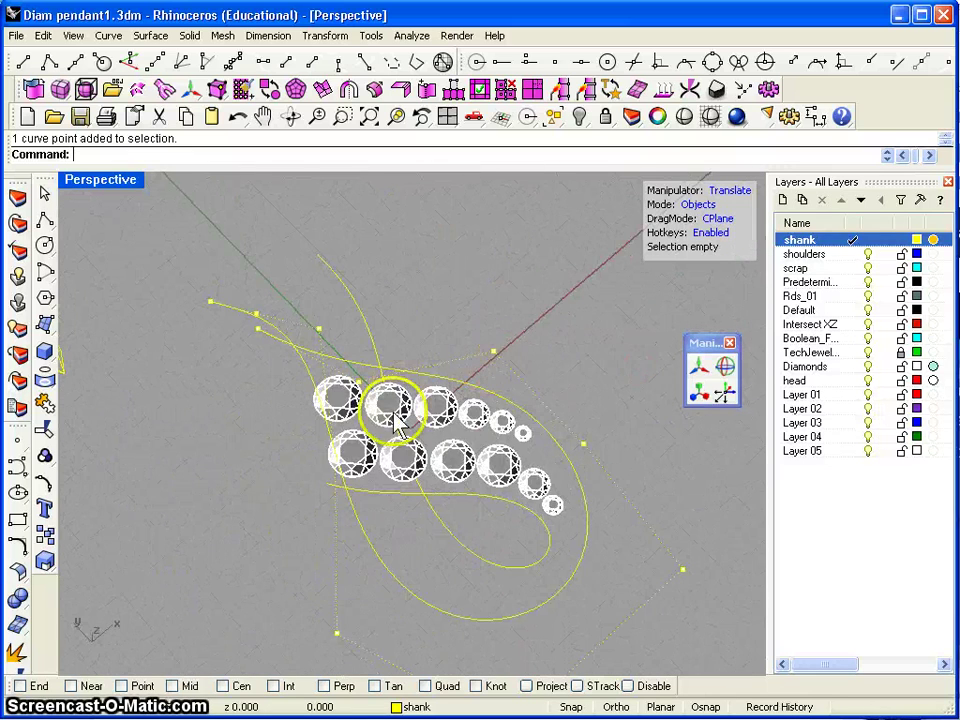
{"action": "right_click_drag", "start_coordinate": [388, 443], "coordinate": [395, 452]}
{"action": "scroll", "coordinate": [340, 480], "scroll_direction": "up", "scroll_amount": 5}
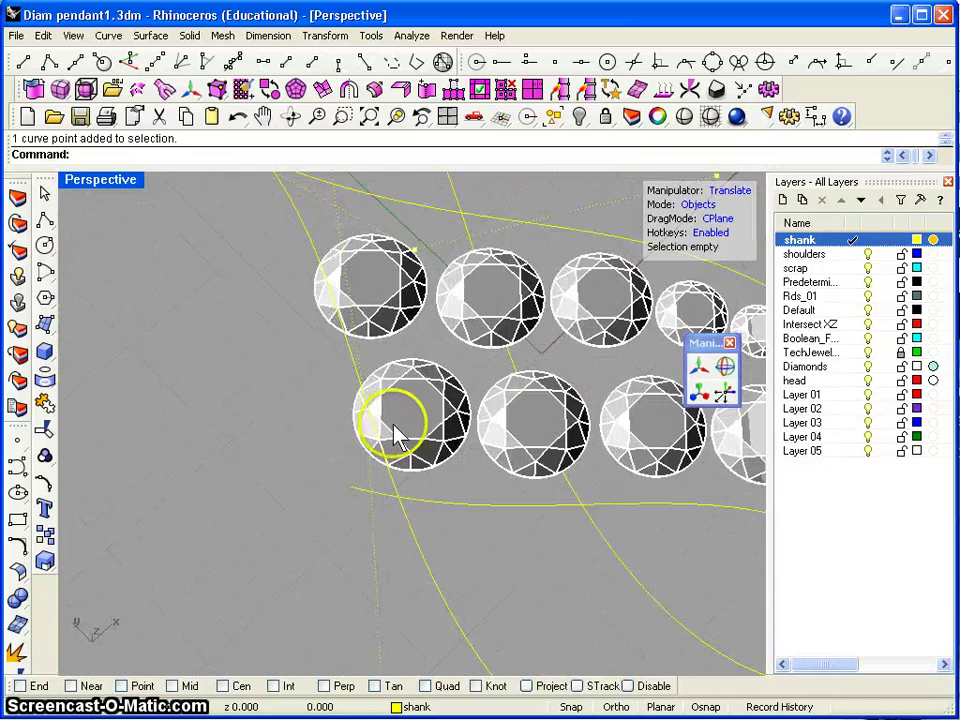
{"action": "scroll", "coordinate": [373, 453], "scroll_direction": "up", "scroll_amount": 3}
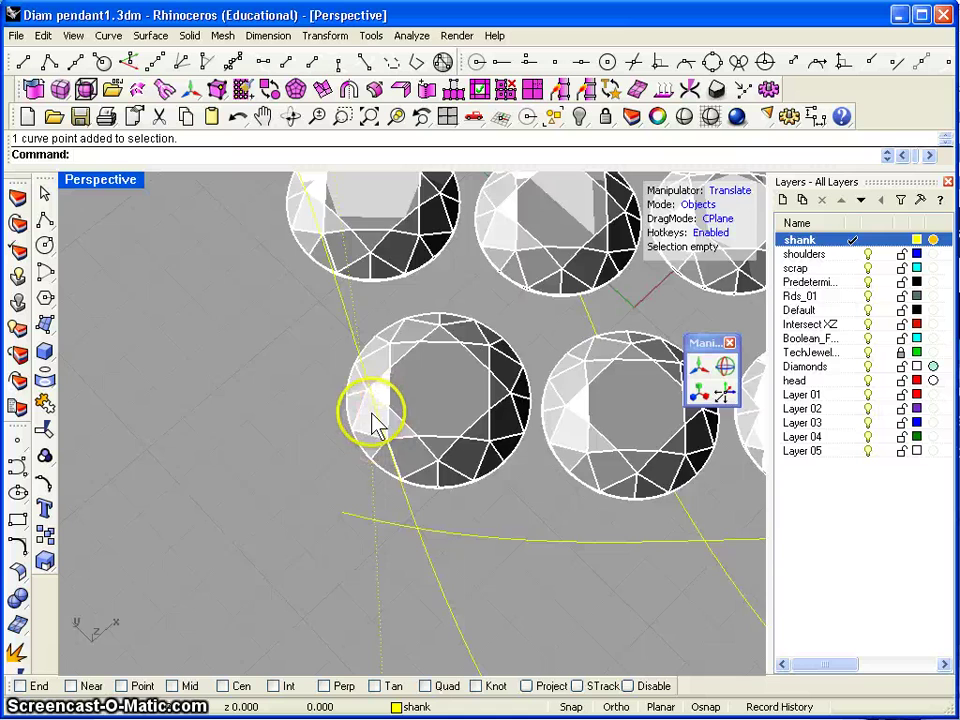
{"action": "scroll", "coordinate": [377, 414], "scroll_direction": "down", "scroll_amount": 3}
{"action": "left_click", "coordinate": [432, 410]}
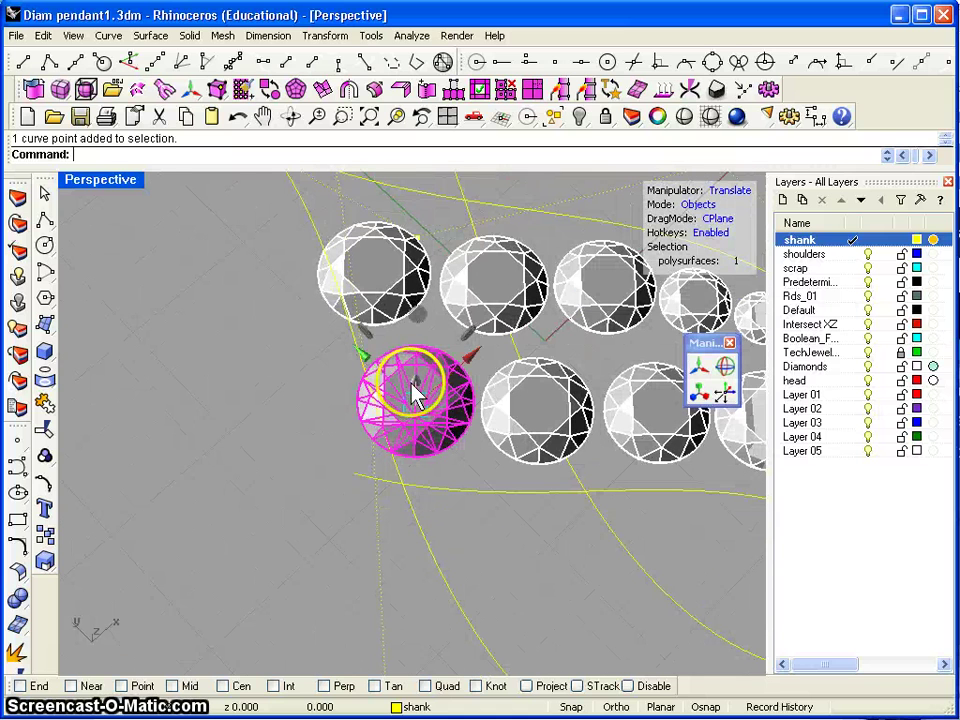
{"action": "key", "text": "ctrl+h"}
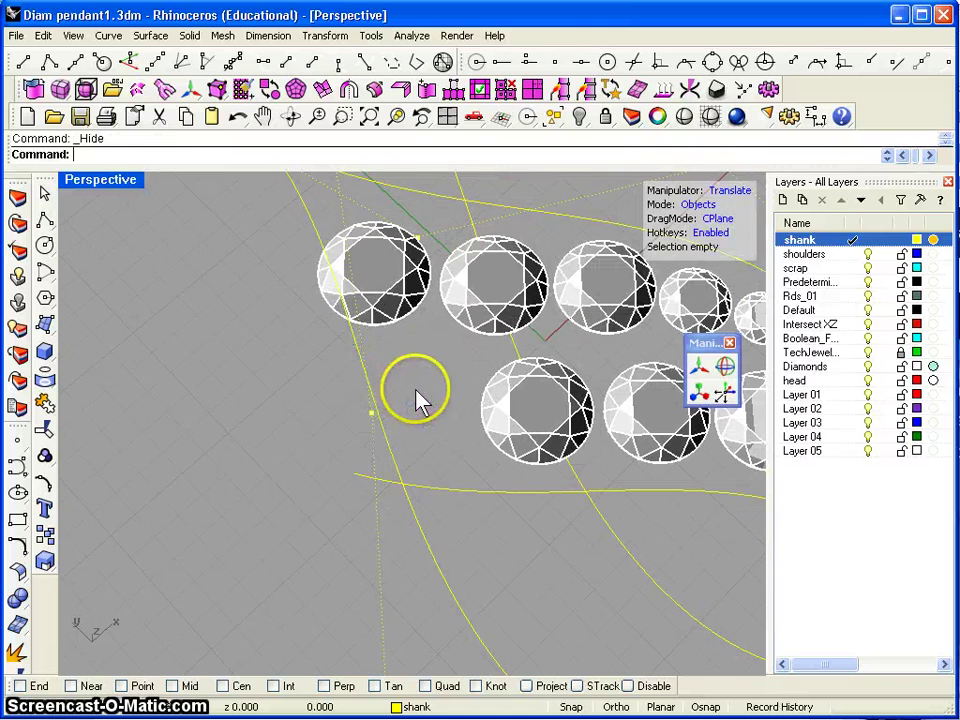
- Raise the uncovered control point of the outer curve along Z so the curve passes above the diamond's position
{"action": "left_click", "coordinate": [368, 409]}
{"action": "right_click_drag", "start_coordinate": [418, 407], "coordinate": [229, 208]}
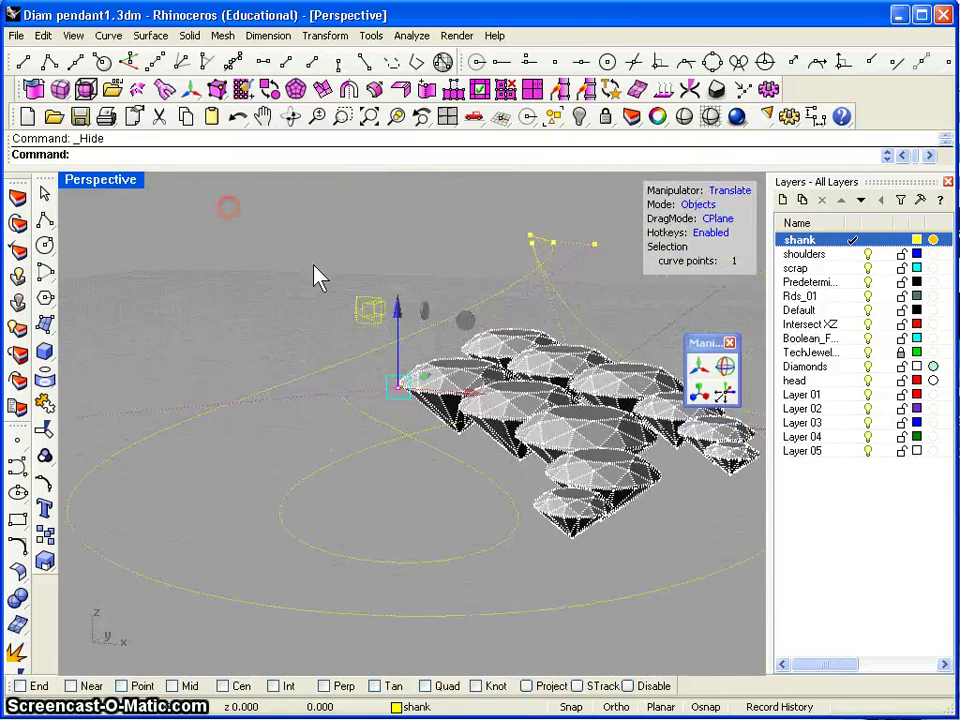
{"action": "right_click_drag", "start_coordinate": [340, 315], "coordinate": [433, 347]}
{"action": "left_click_drag", "start_coordinate": [433, 347], "coordinate": [439, 300]}
{"action": "right_click_drag", "start_coordinate": [439, 300], "coordinate": [334, 335]}
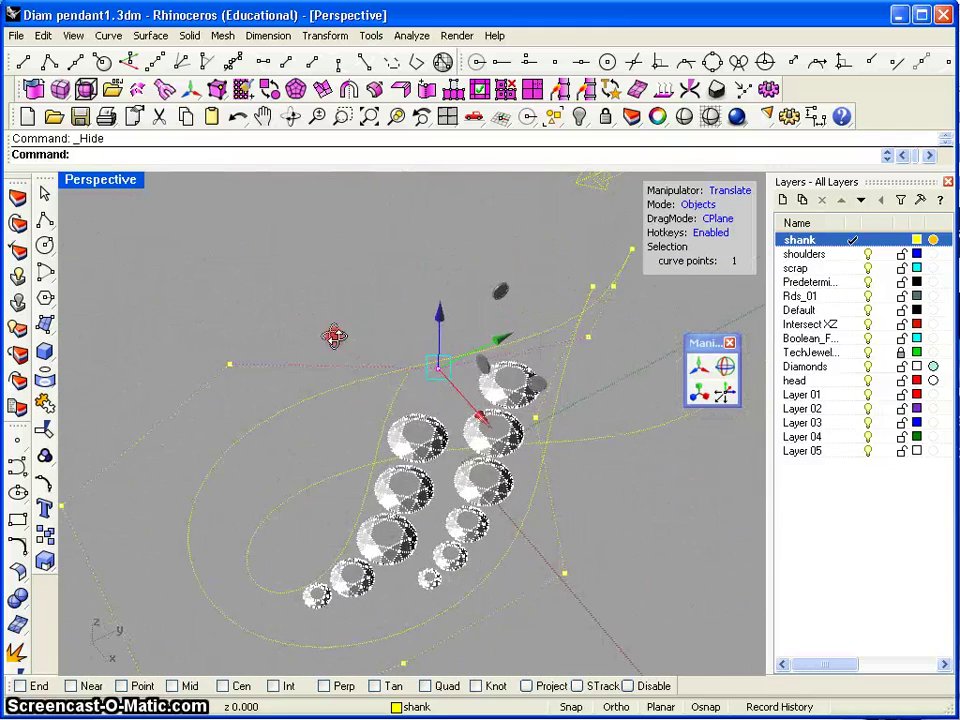
{"action": "left_click", "coordinate": [353, 363]}
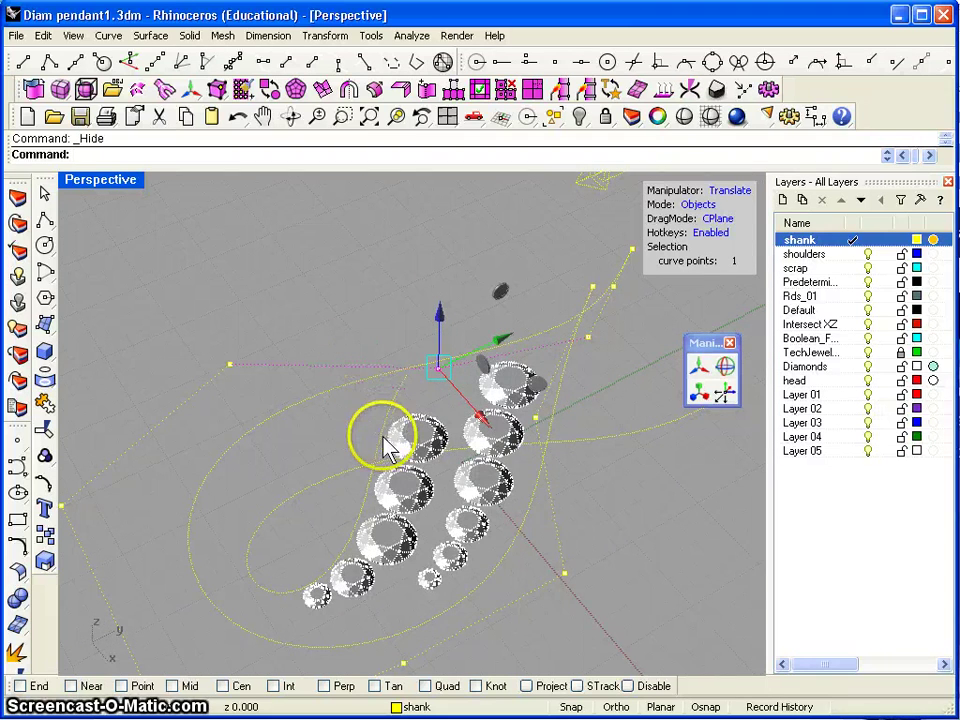
{"action": "right_click_drag", "start_coordinate": [520, 478], "coordinate": [410, 370]}
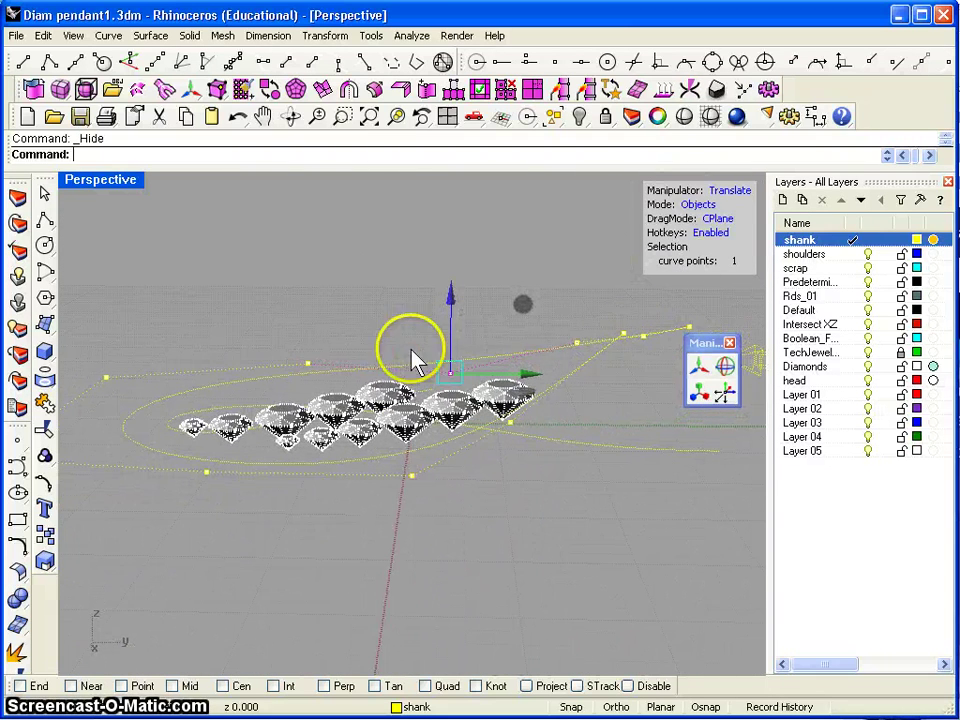